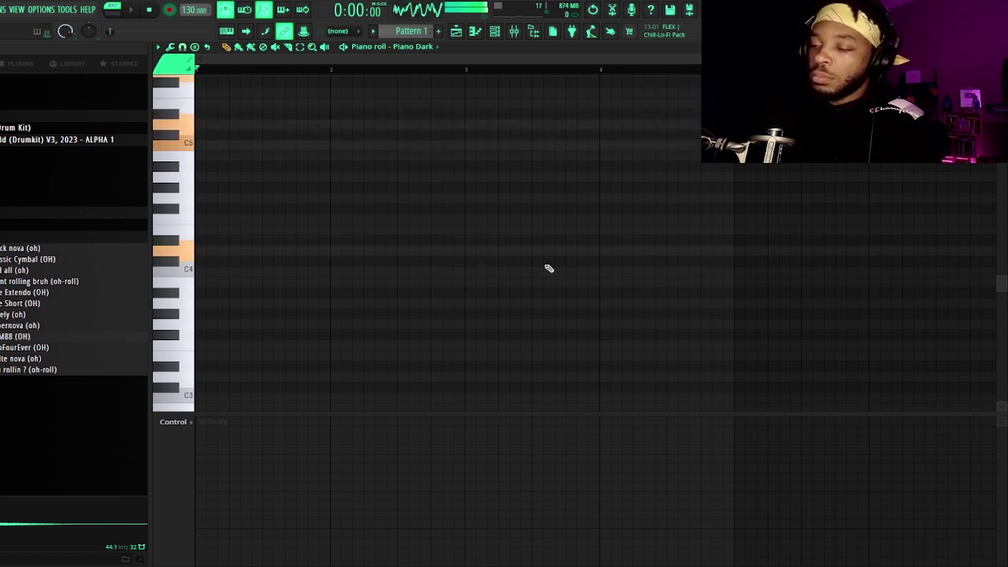
Even out the last bar's chord velocities with the earlier bars and transpose the whole Piano Dark chord pattern down two semitones.
key(space)
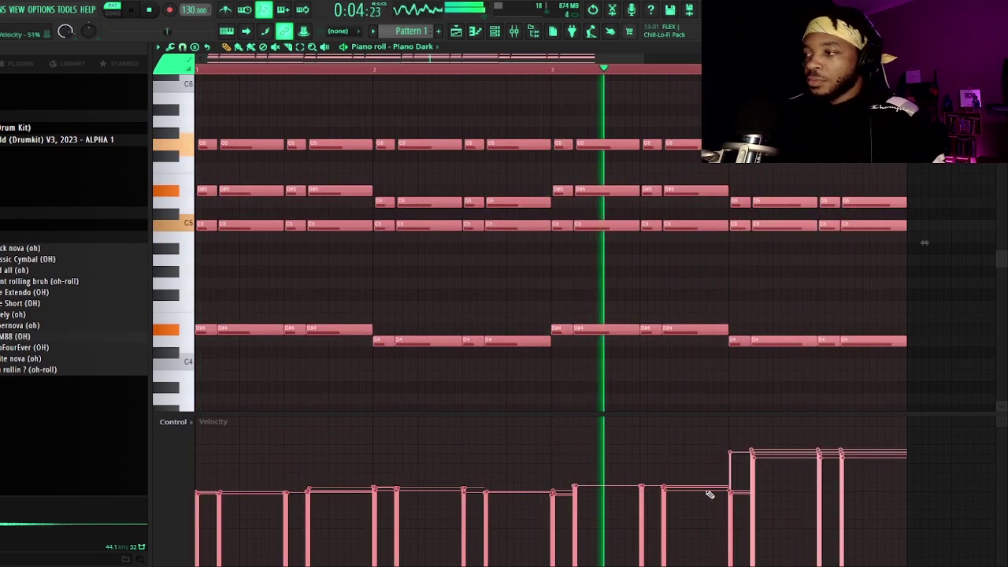
mouse_move(710, 495)
mouse_down()
mouse_move(704, 485)
mouse_move(832, 482)
mouse_move(836, 490)
mouse_up()
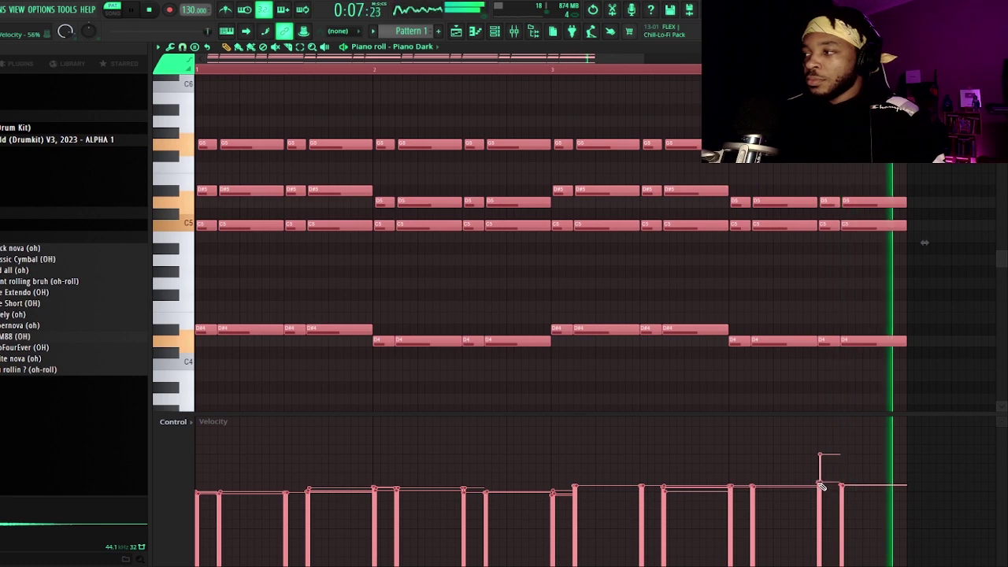
key(shift+Down)
key(shift+Down)
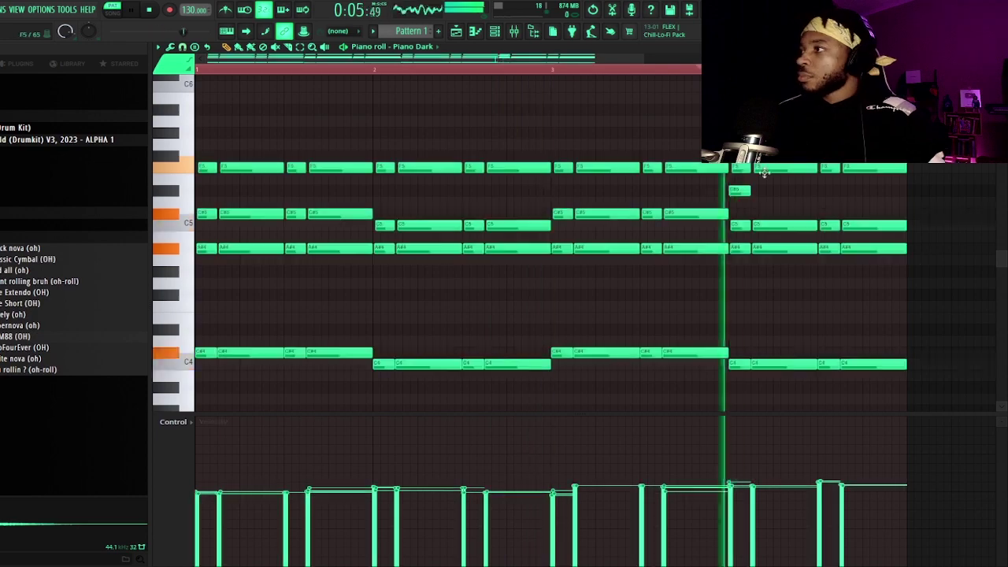
Add D#5 notes to the chords in the fourth bar of the Piano Dark pattern and play it back.
click(761, 189)
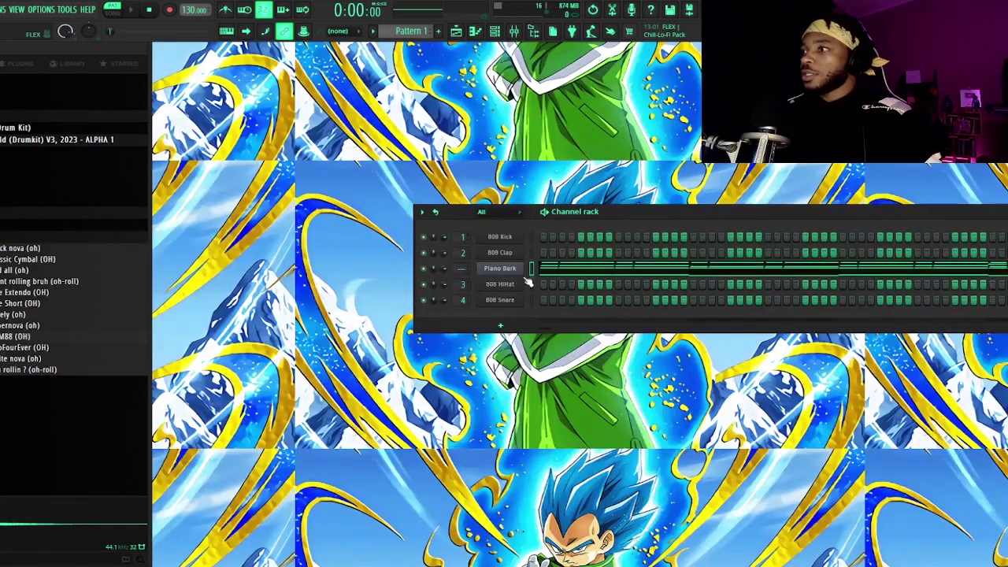
click(574, 270)
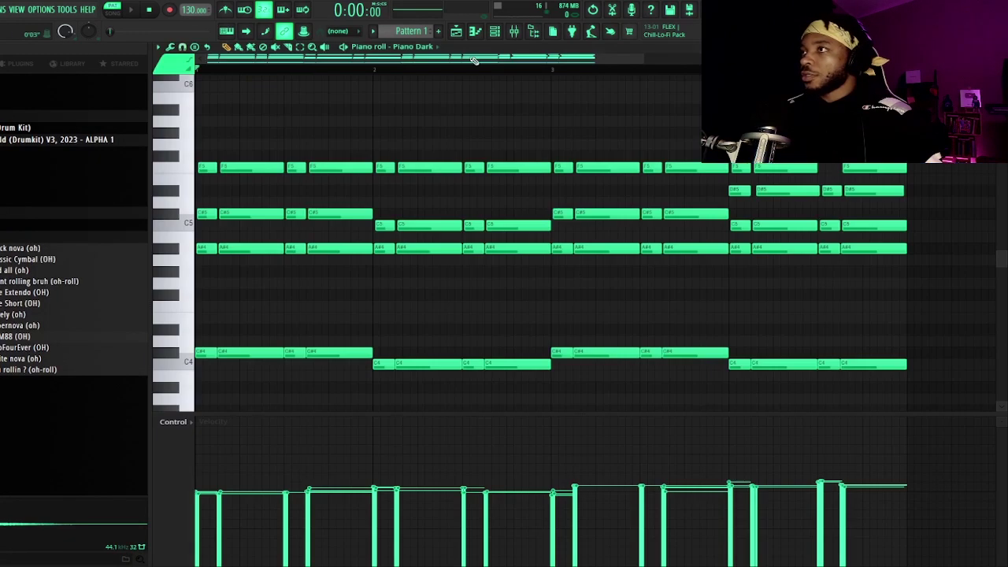
key(space)
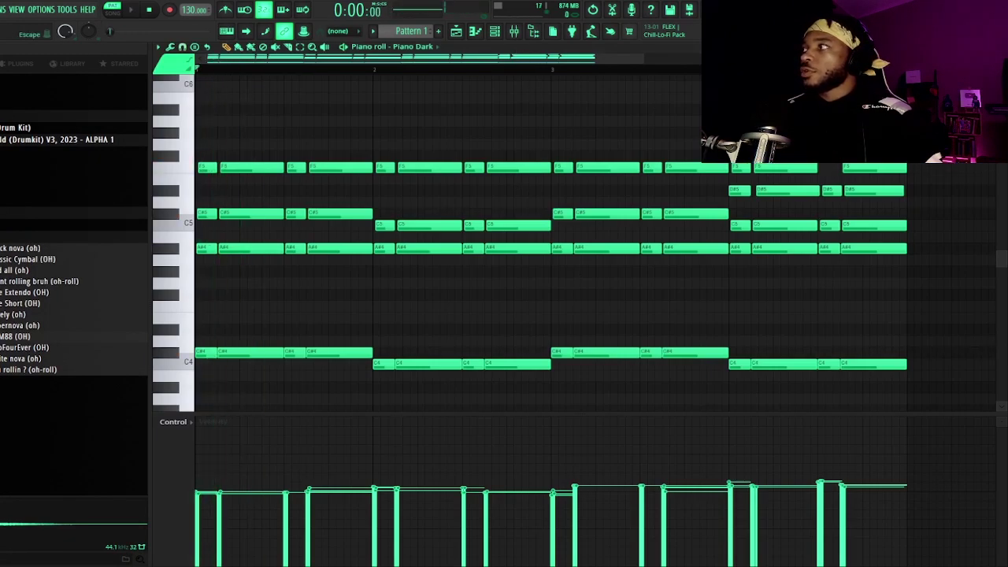
key(Escape)
Clear the Piano type filter and change the Piano Dark channel's FLEX preset to Organ 1 from the General Midi Library.
click(516, 31)
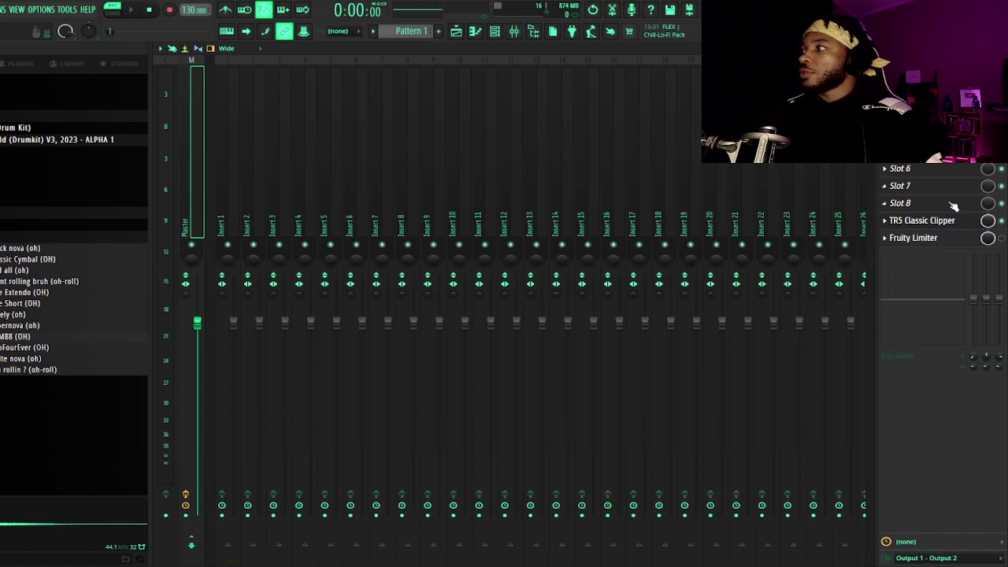
click(496, 32)
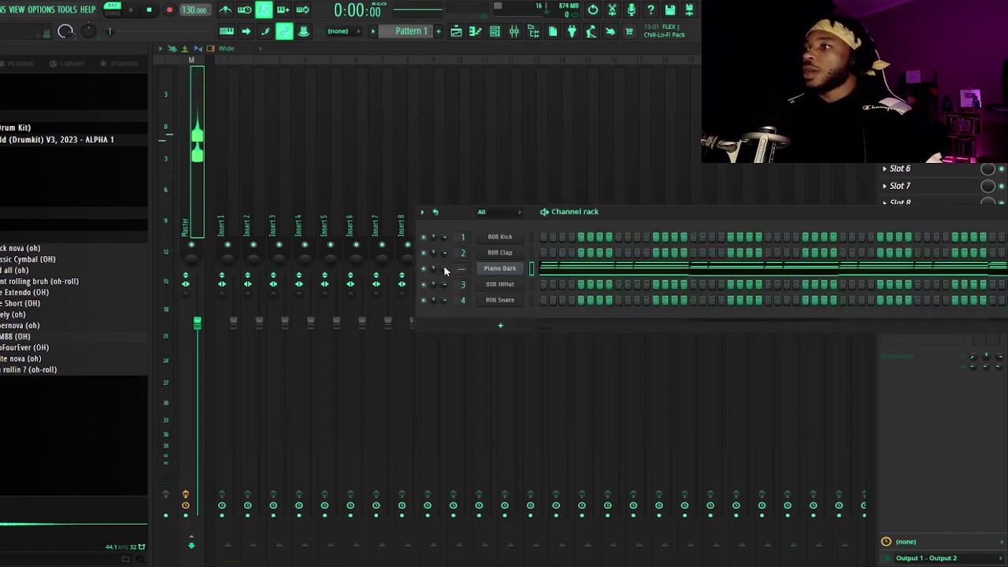
key(space)
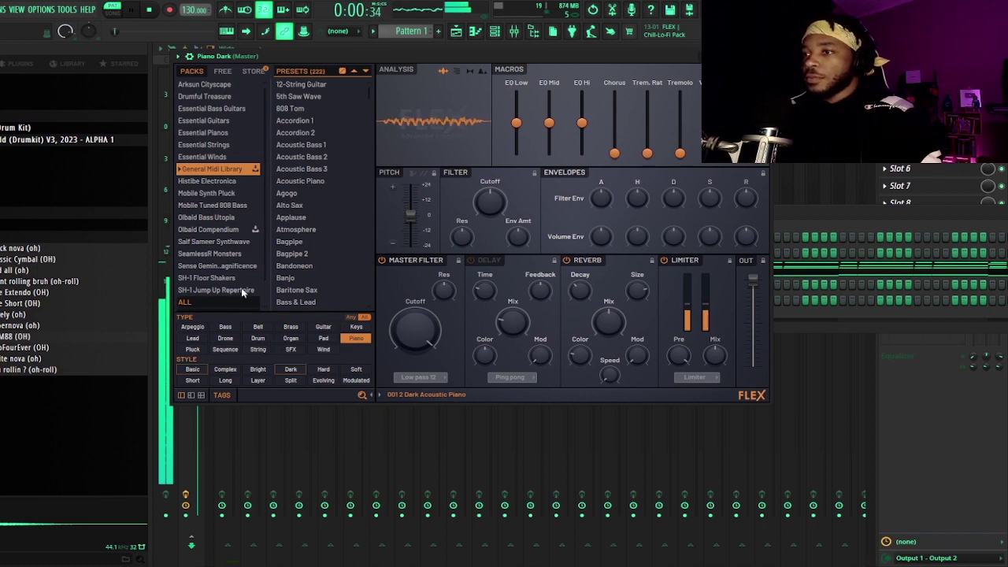
scroll(330, 300, down, 10)
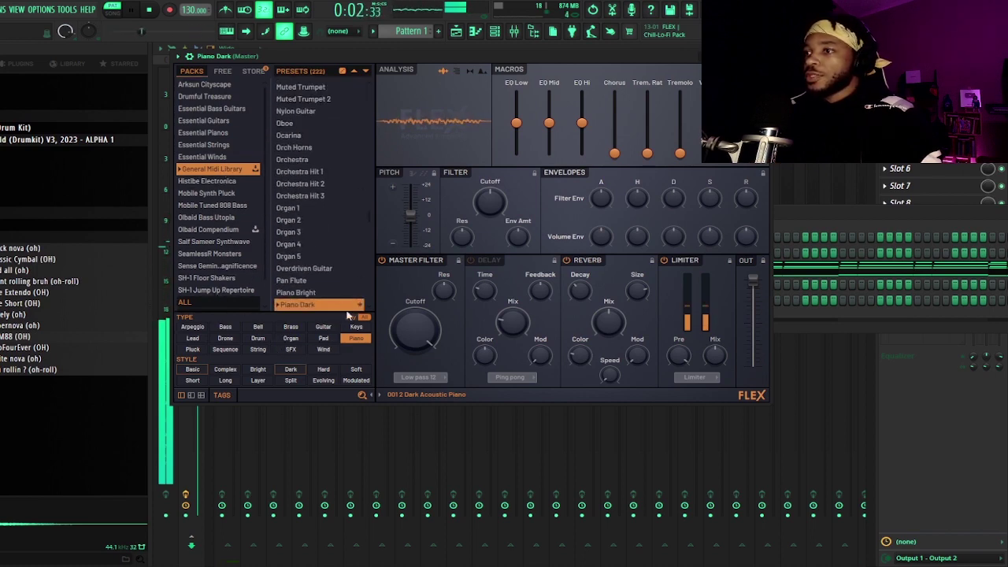
click(356, 339)
click(357, 338)
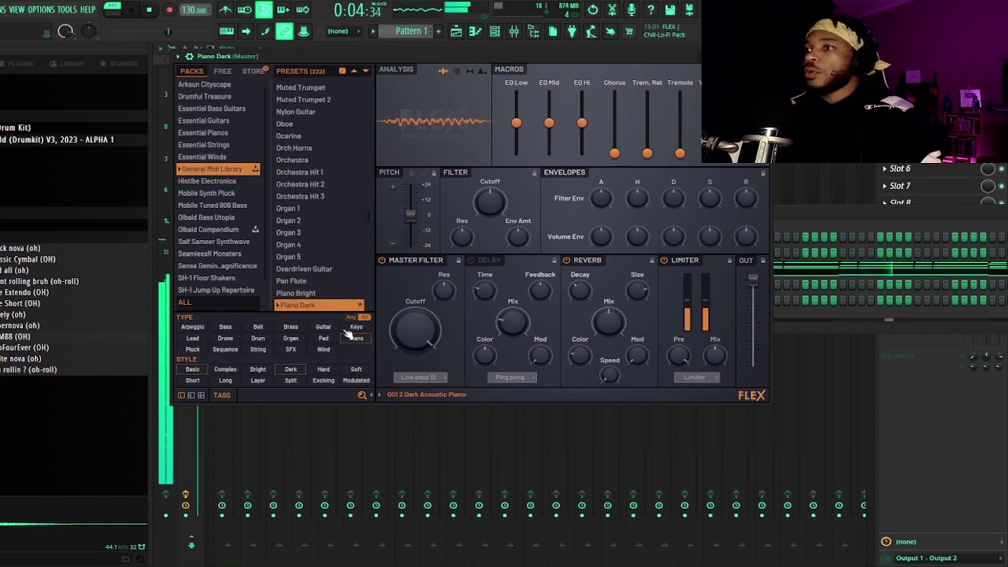
click(297, 209)
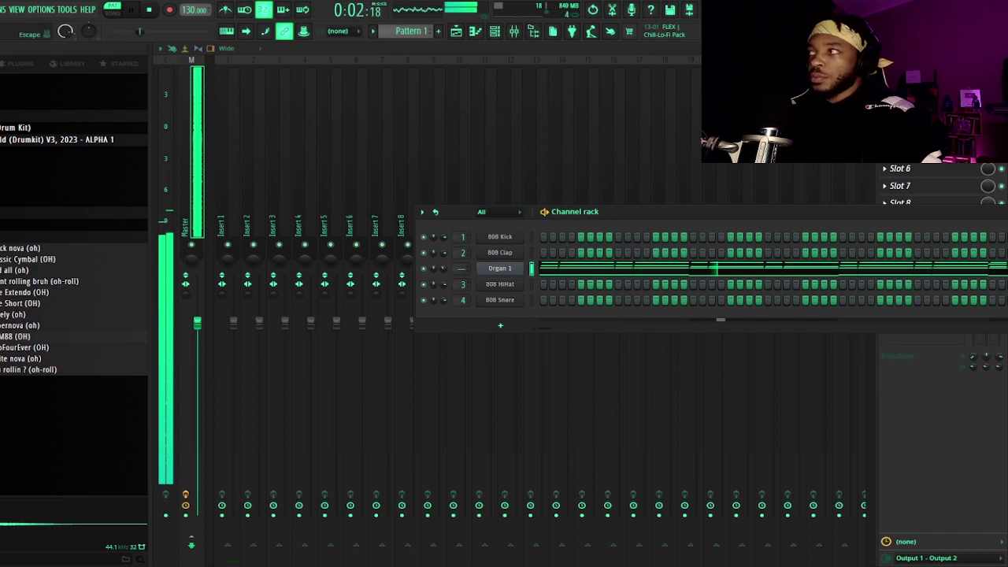
Assign the Organ 1 channel to mixer track 1 and load Gross Beat on it with the Basic 8 time preset.
click(166, 230)
key(F9)
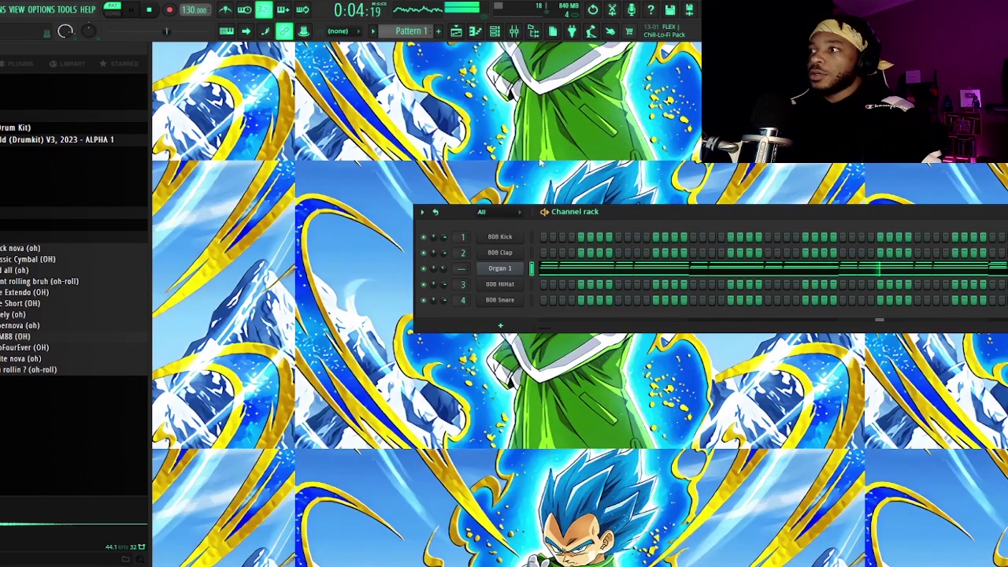
right_click(518, 271)
mouse_move(596, 340)
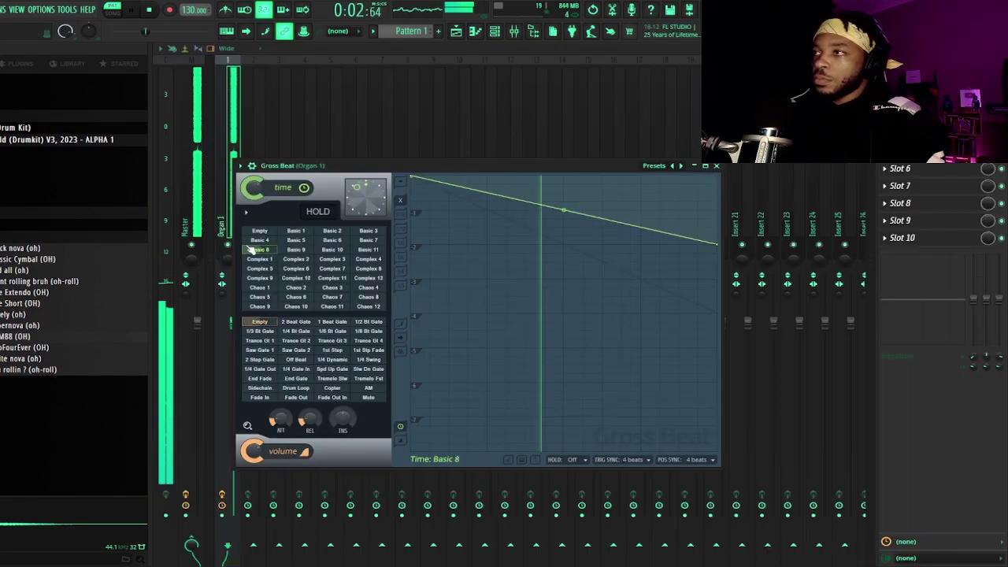
key(F9)
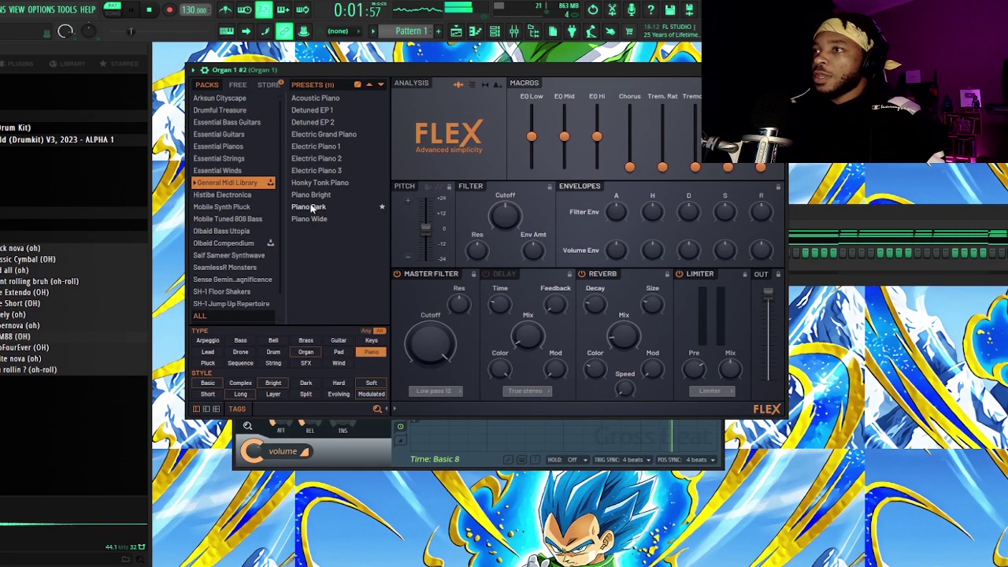
Set the cloned organ channel to the Piano Dark preset and copy the Organ 1 channel's notes into it.
click(312, 207)
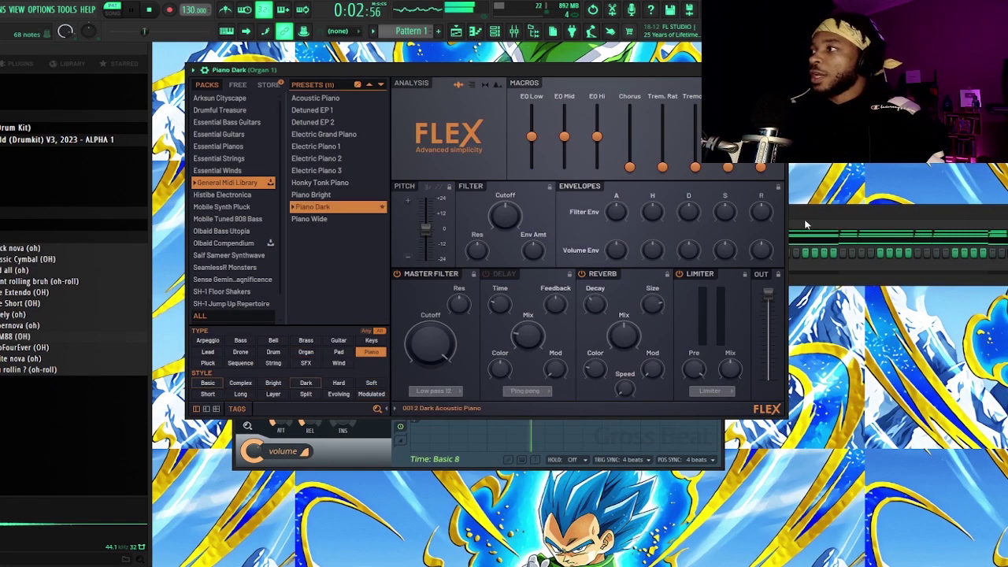
key(F6)
right_click(512, 253)
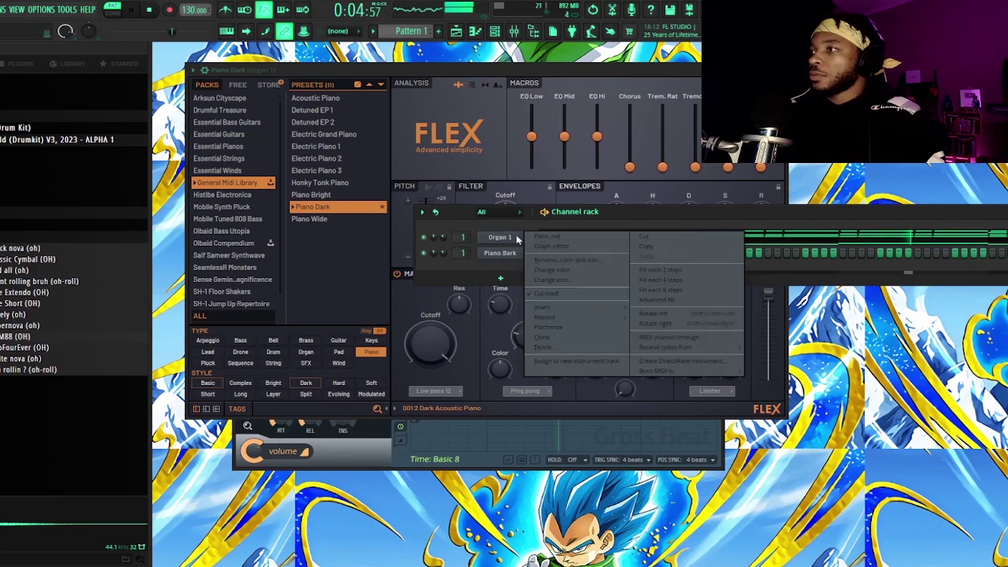
click(511, 253)
right_click(519, 251)
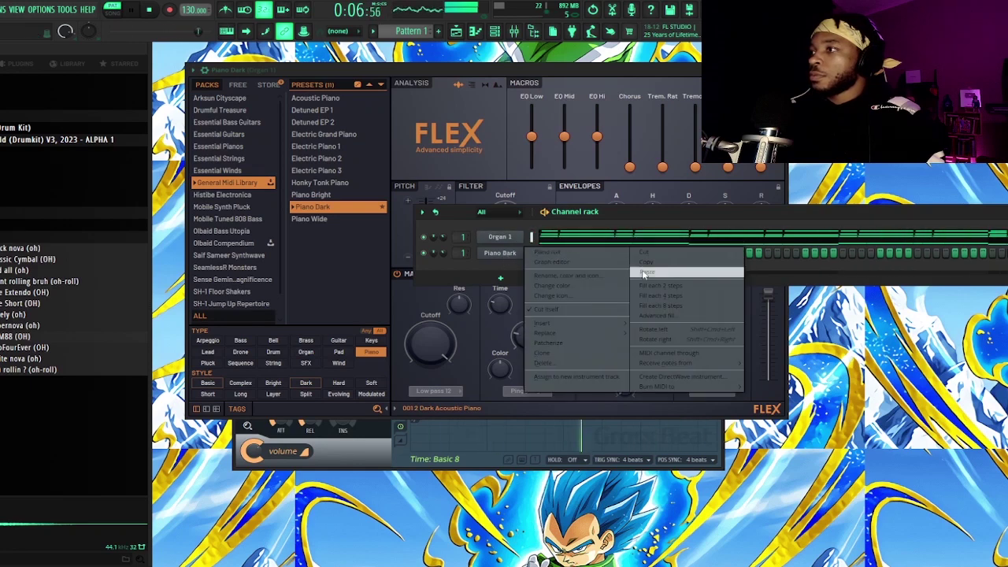
click(645, 273)
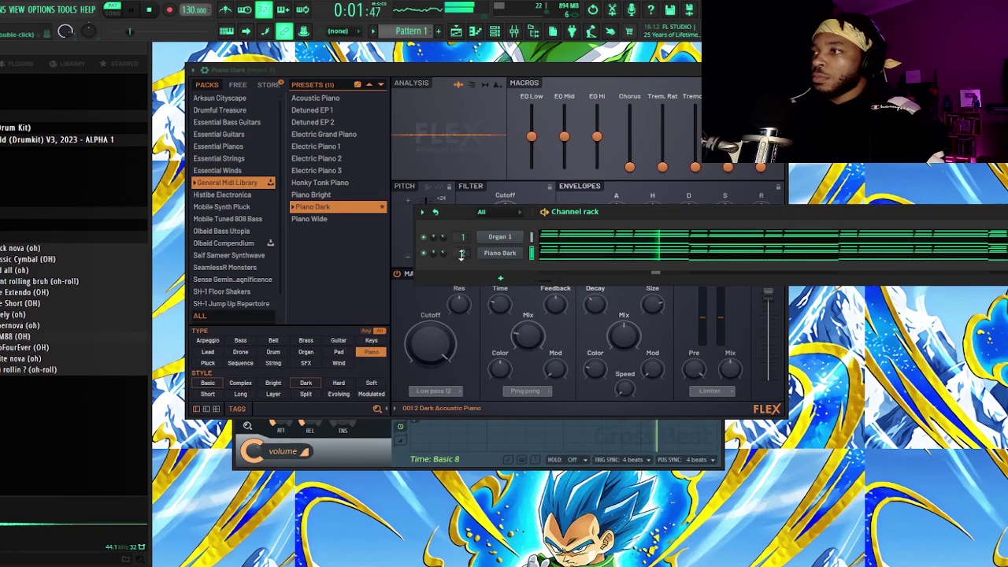
Load Gross Beat with the Basic 8 time preset on the piano's mixer track 2 and lower the high band of its equalizer.
click(513, 30)
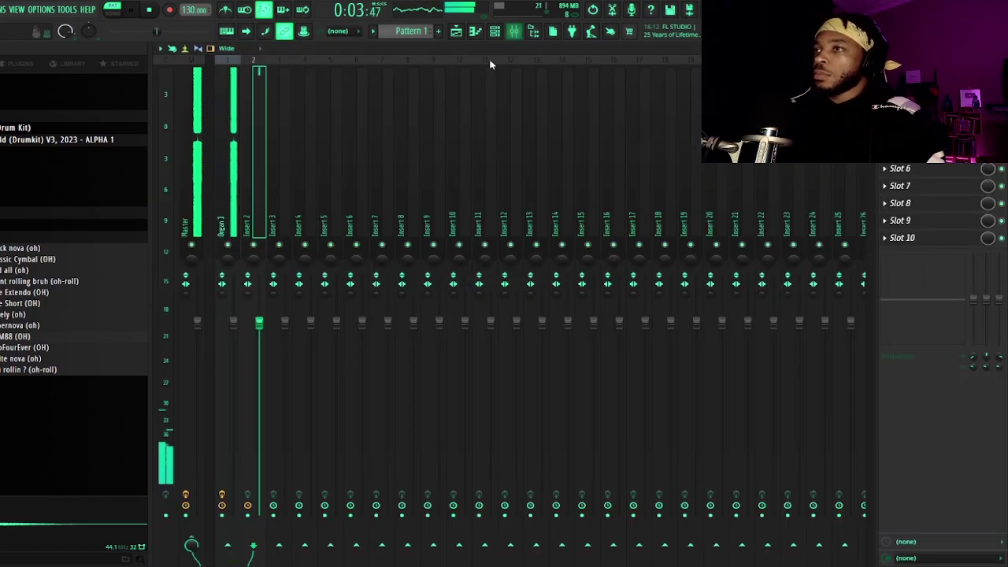
click(902, 151)
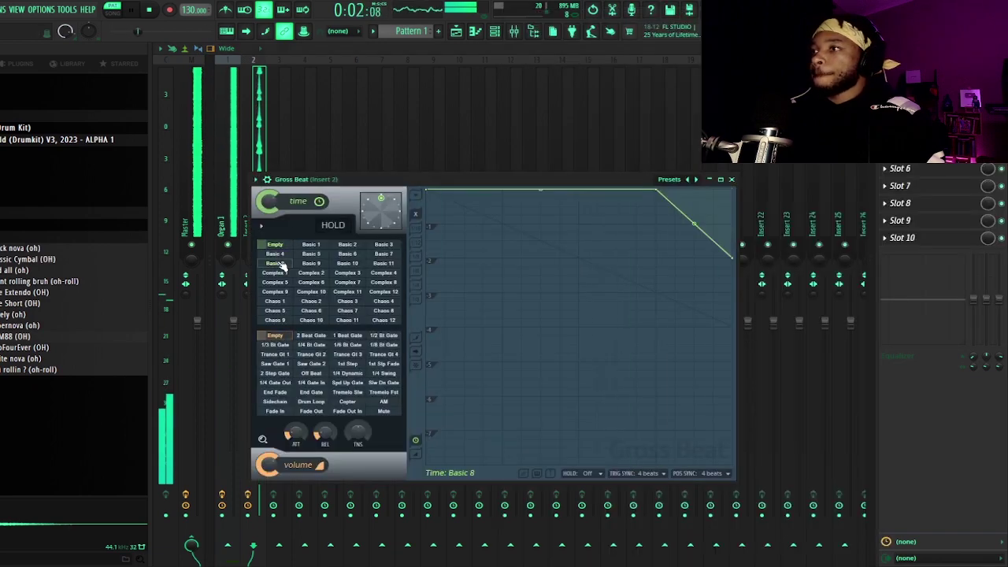
right_click(656, 192)
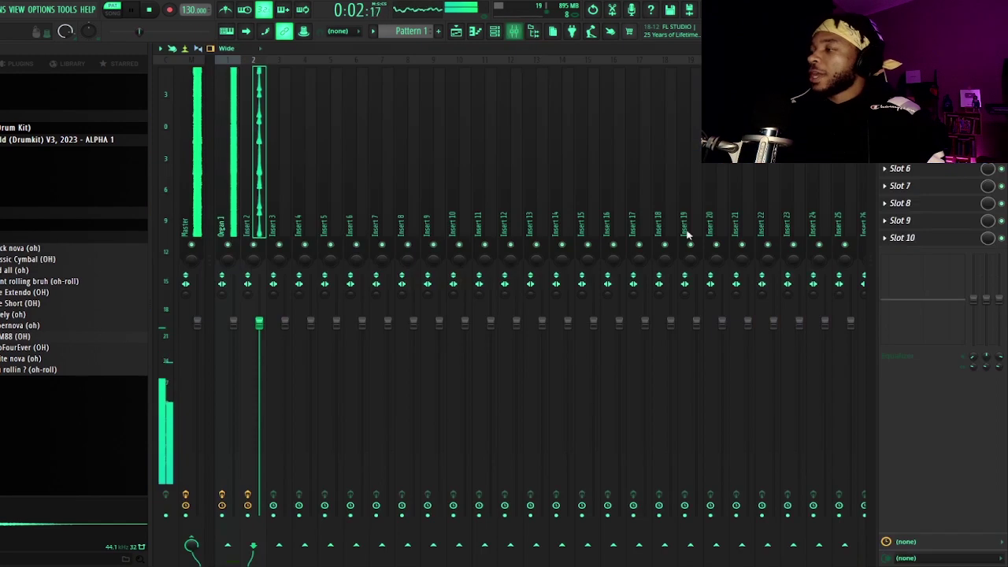
drag(944, 302, 941, 343)
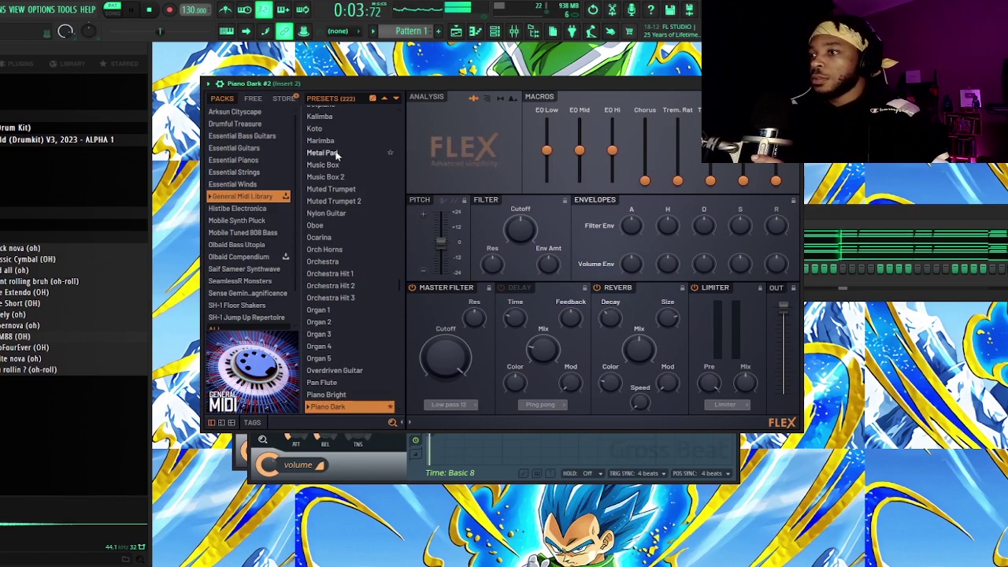
Filter the cloned piano channel's FLEX presets by type Pad and style Dark, and load Sweep Pad.
click(252, 422)
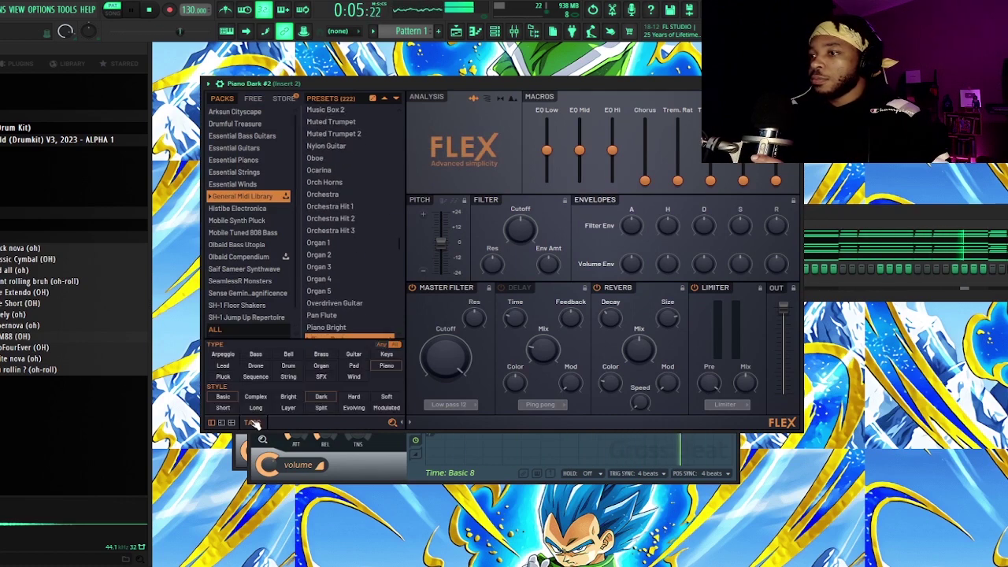
click(355, 367)
click(335, 209)
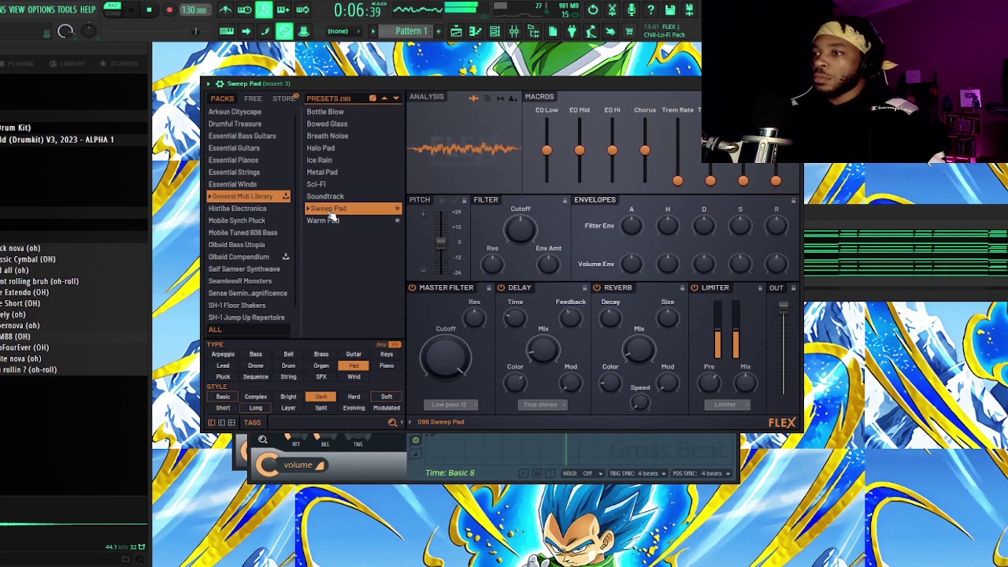
Examine the Sweep Pad channel's notes in the piano roll while the pattern plays.
key(F6)
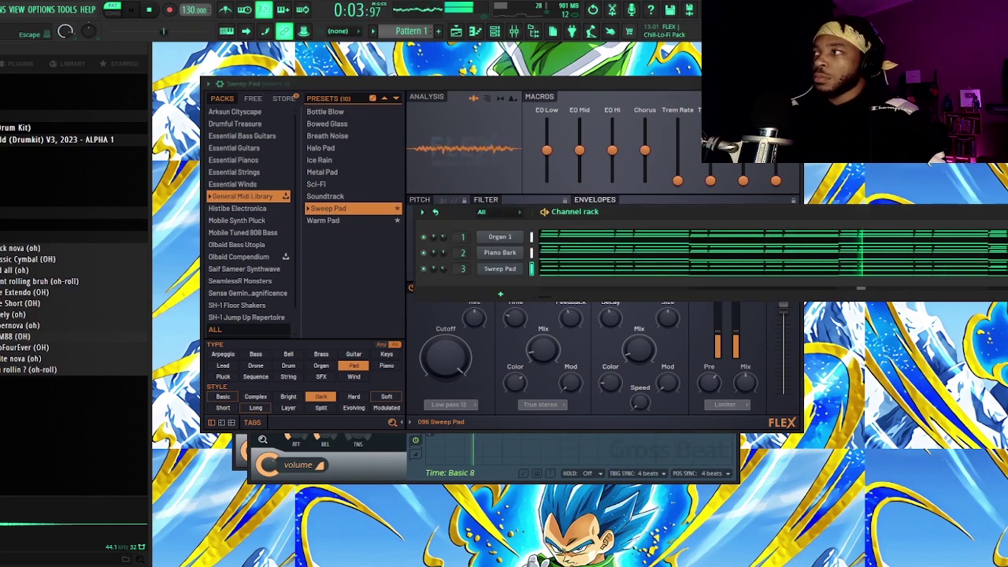
click(630, 272)
scroll(631, 275, down, 1)
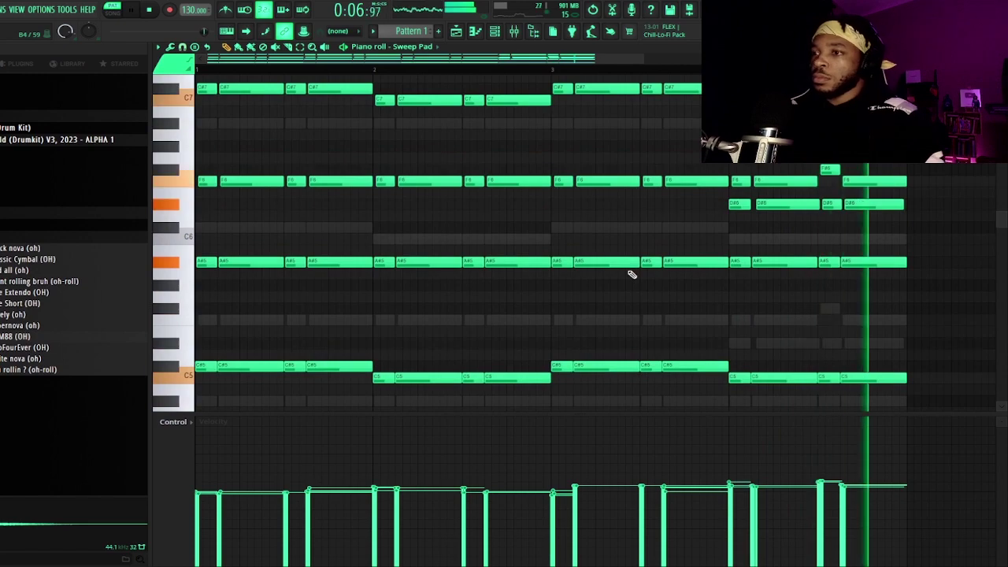
key(F7)
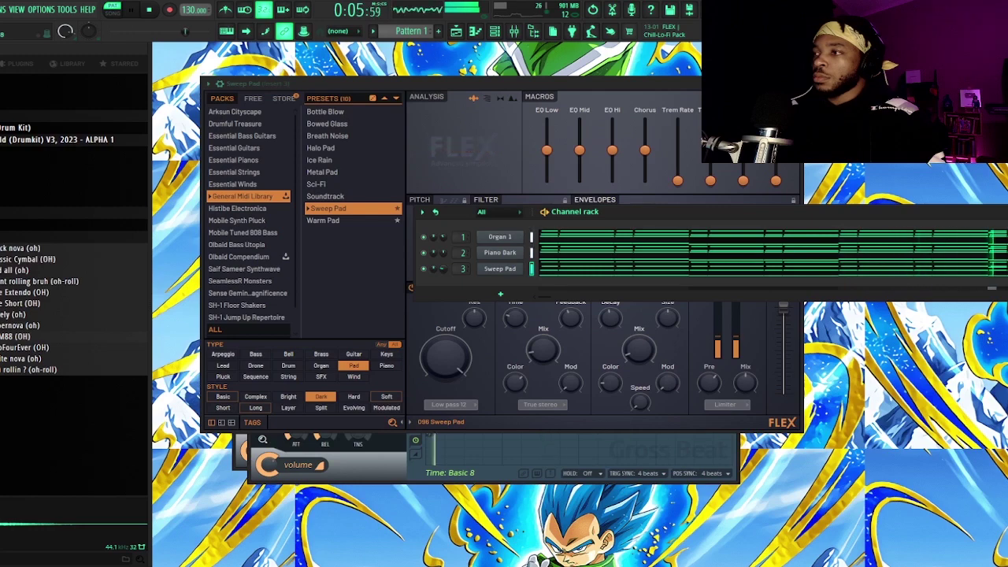
Stop playback and insert the AU version of the DecentSampler generator as a new channel, finding it with "DECE".
key(space)
right_click(520, 269)
mouse_move(543, 339)
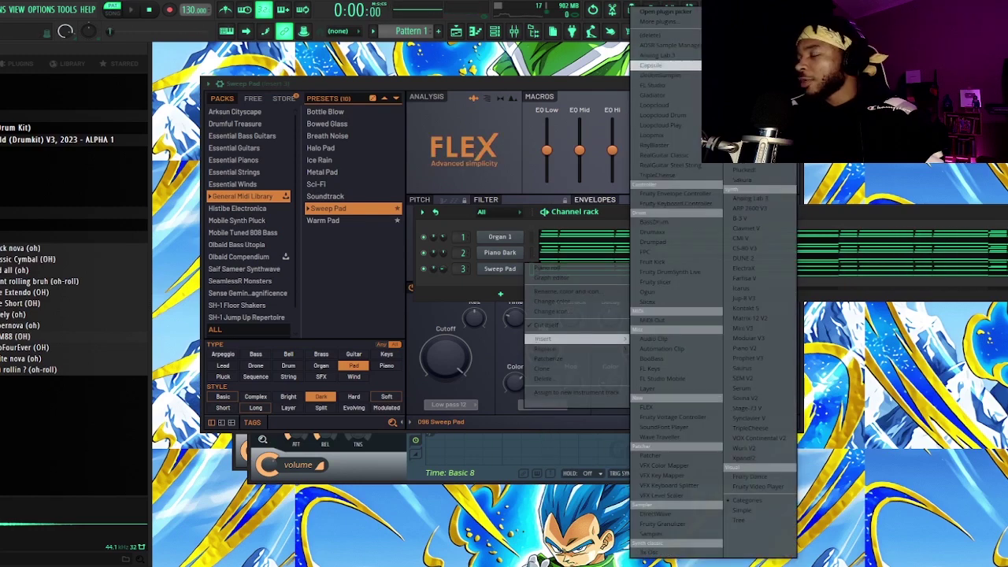
click(688, 19)
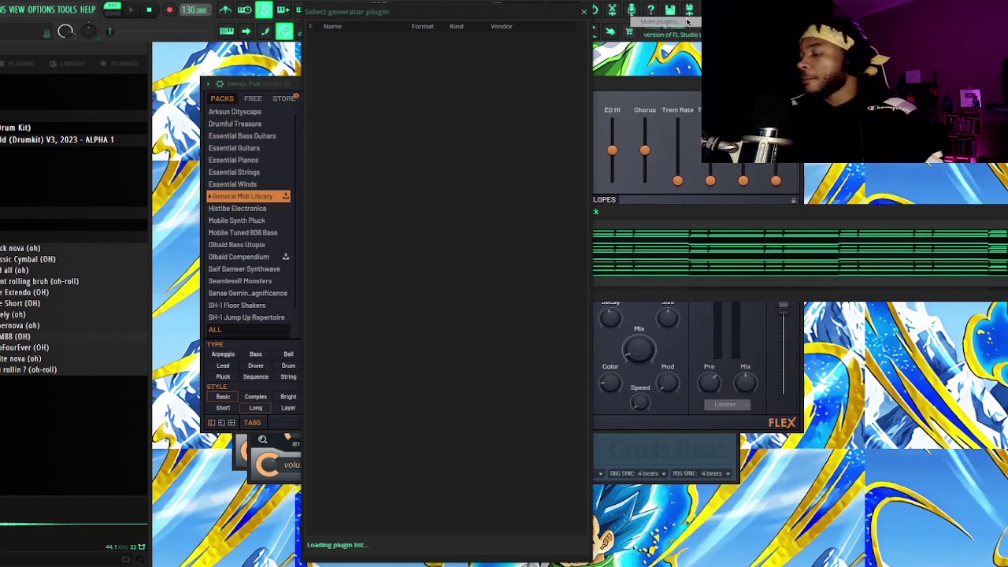
text(DECE)
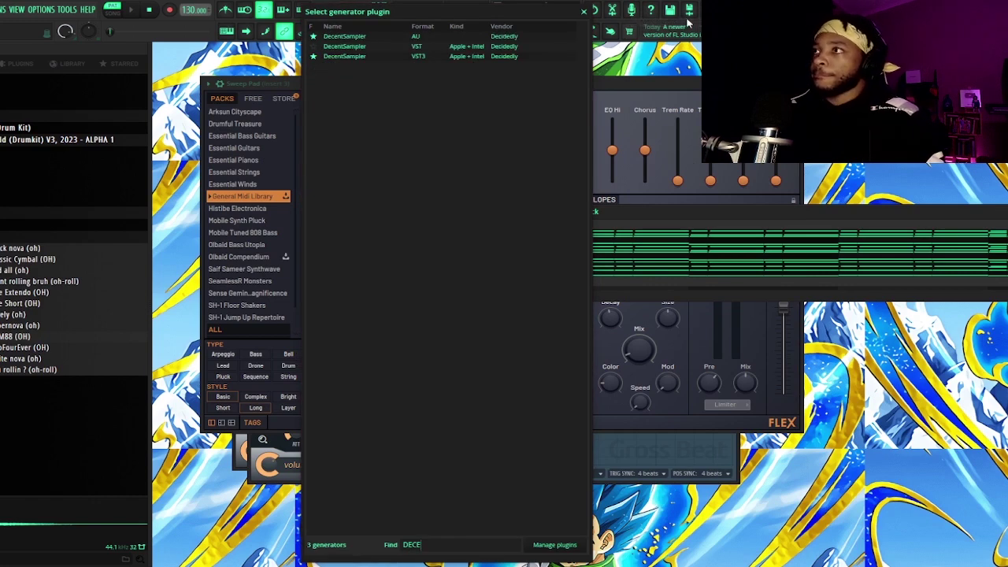
click(383, 36)
Load the Layers - Charseau preset from the VT - Volitions Free Edition library in DecentSampler.
click(43, 142)
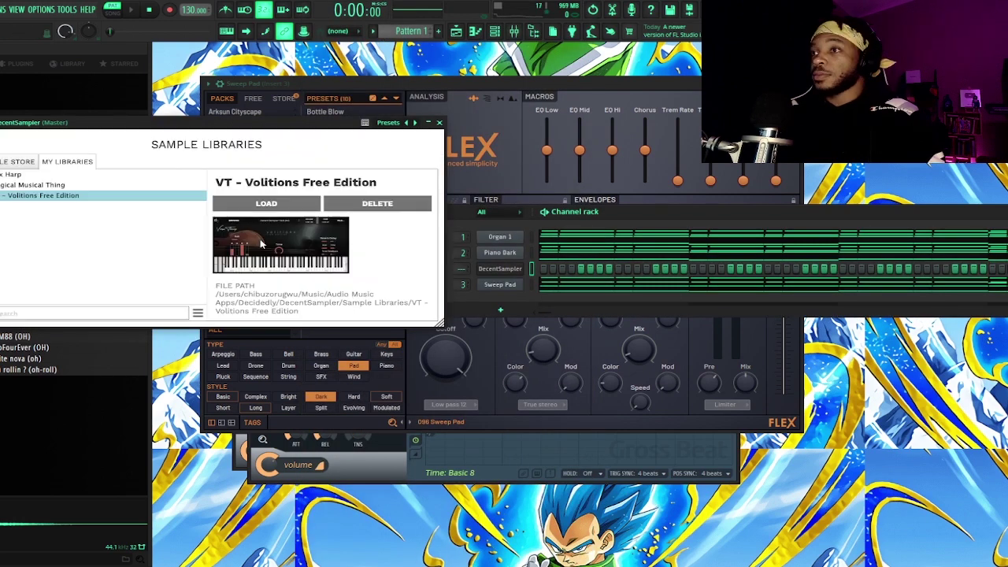
click(267, 204)
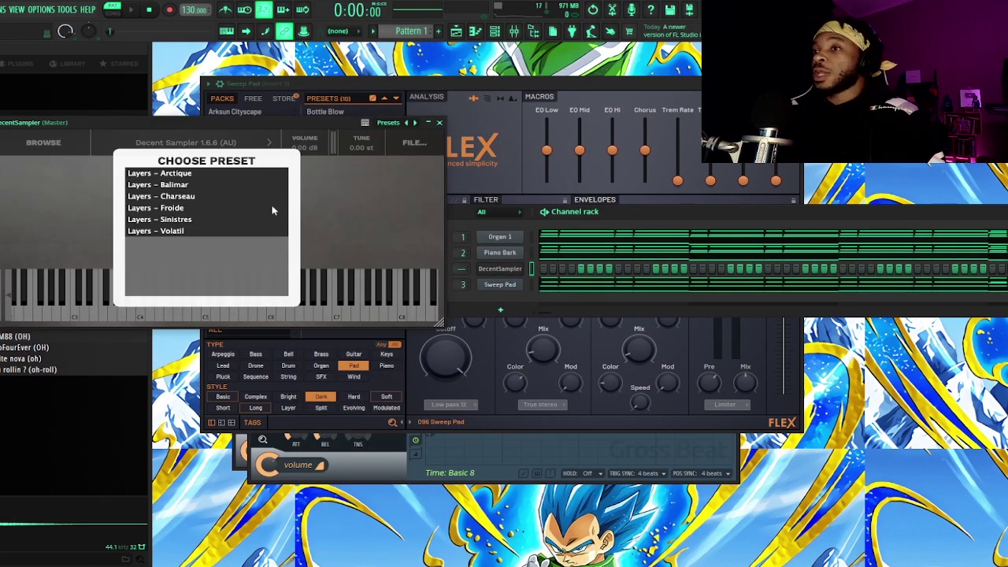
click(189, 197)
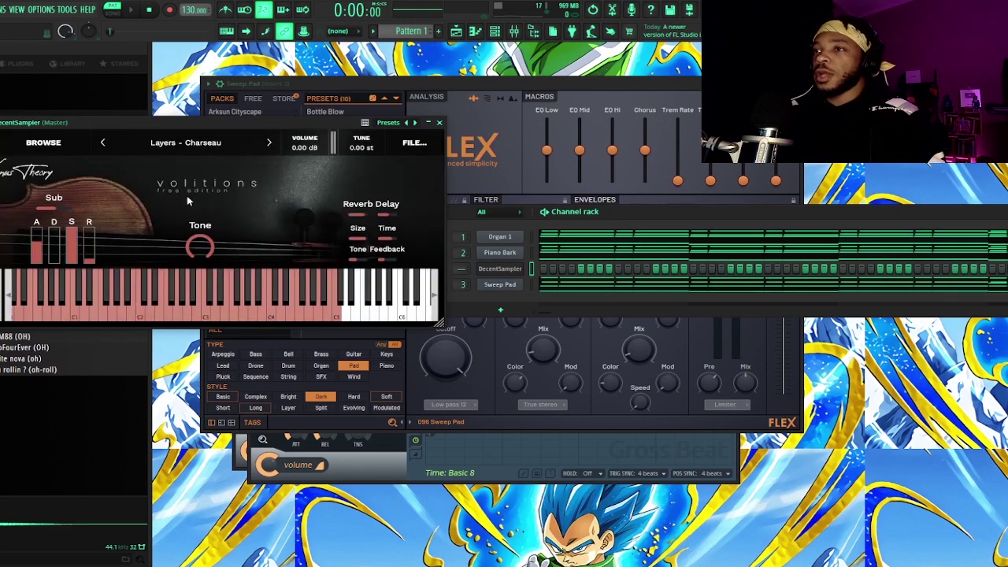
Draw one-bar notes A#5, C6, C#6 and a higher fourth in the DecentSampler piano roll, and load its Layers - Sinistres preset.
right_click(520, 270)
click(551, 269)
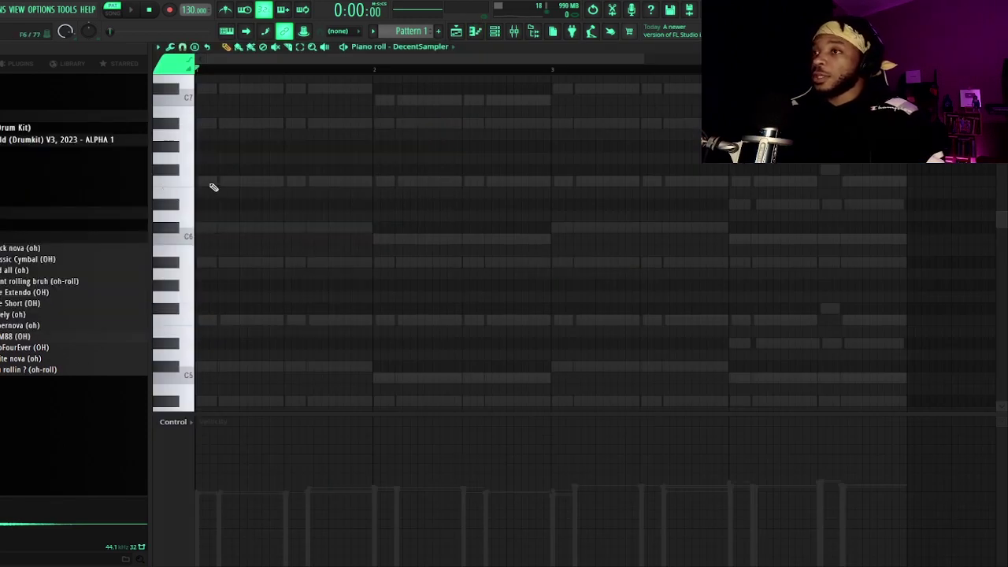
click(230, 182)
right_click(246, 182)
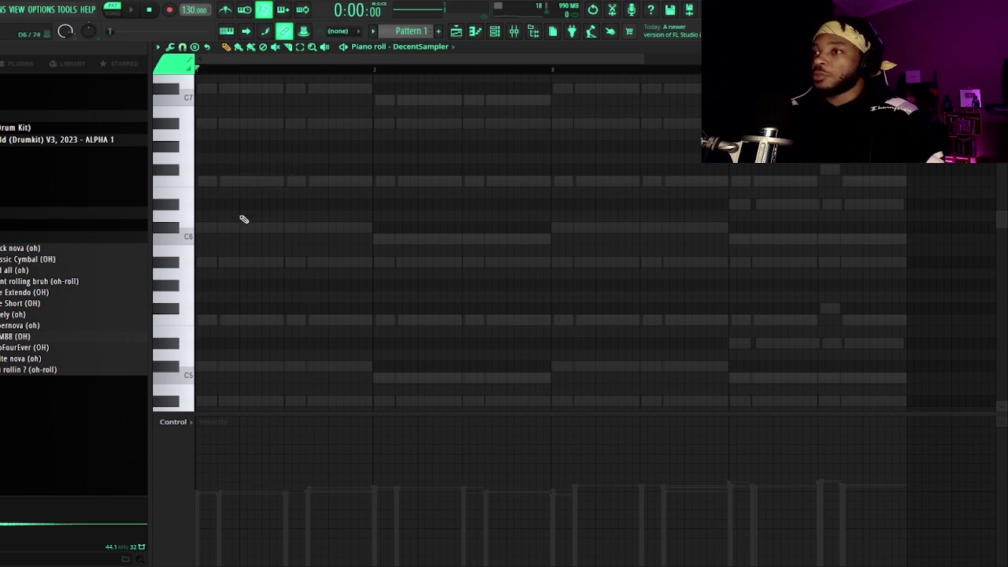
drag(202, 261, 372, 262)
key(space)
click(377, 238)
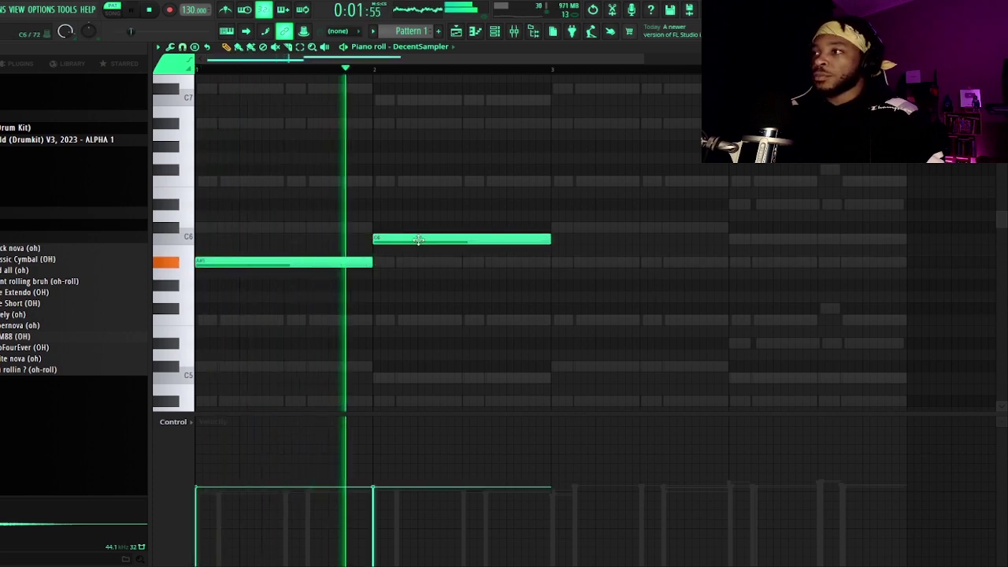
click(554, 227)
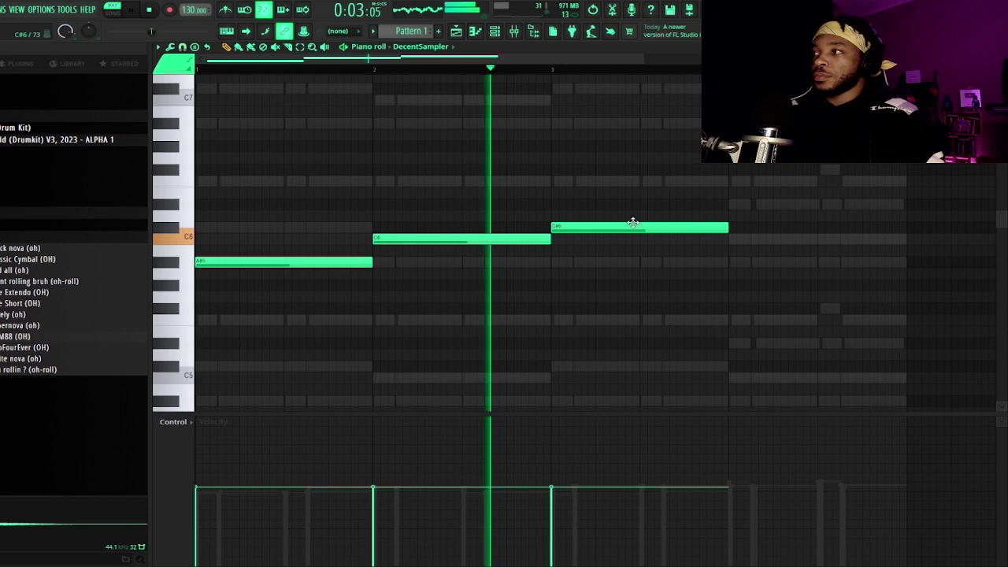
click(724, 204)
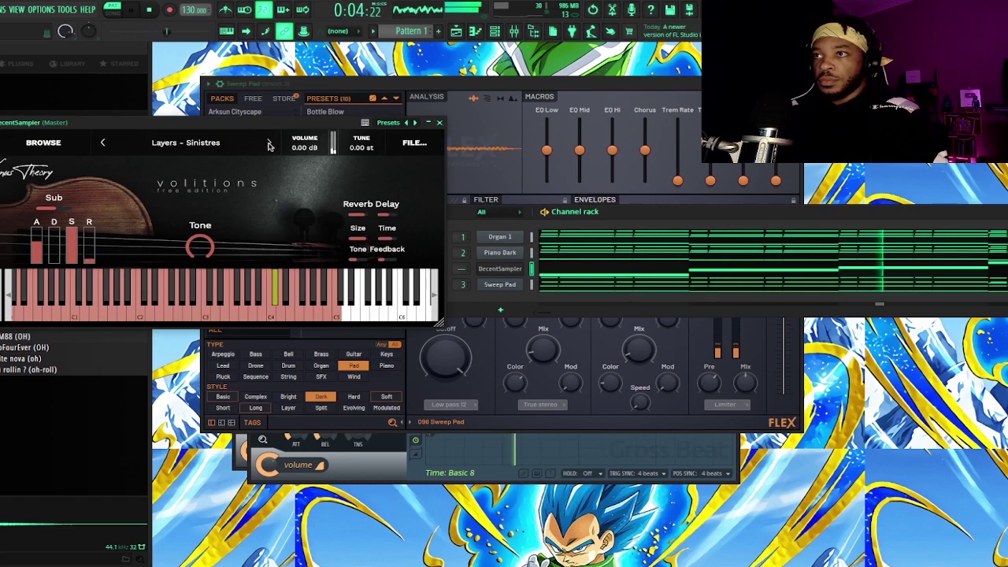
click(438, 122)
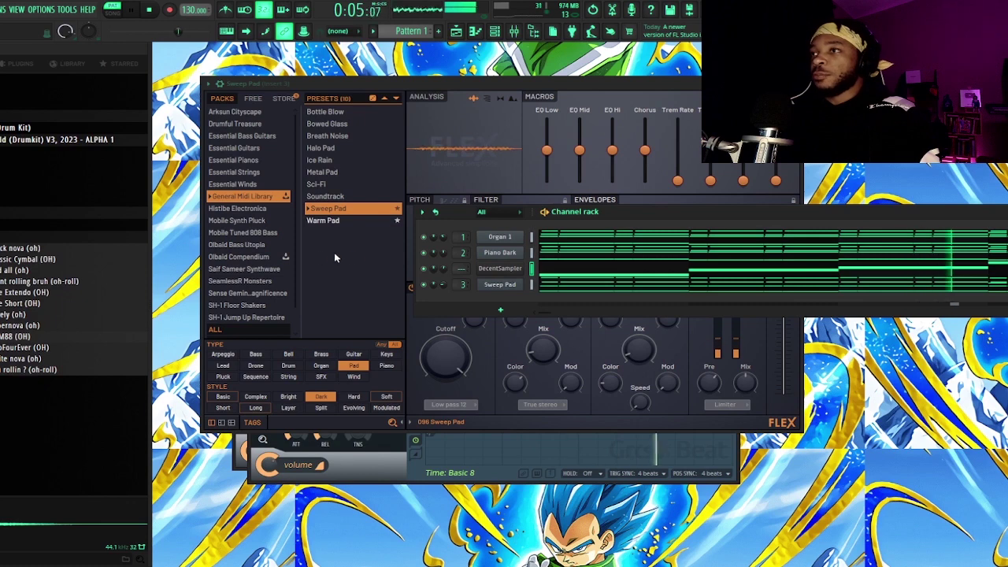
Stop playback and insert a new FLEX channel directly above Sweep Pad in the channel rack.
right_click(502, 285)
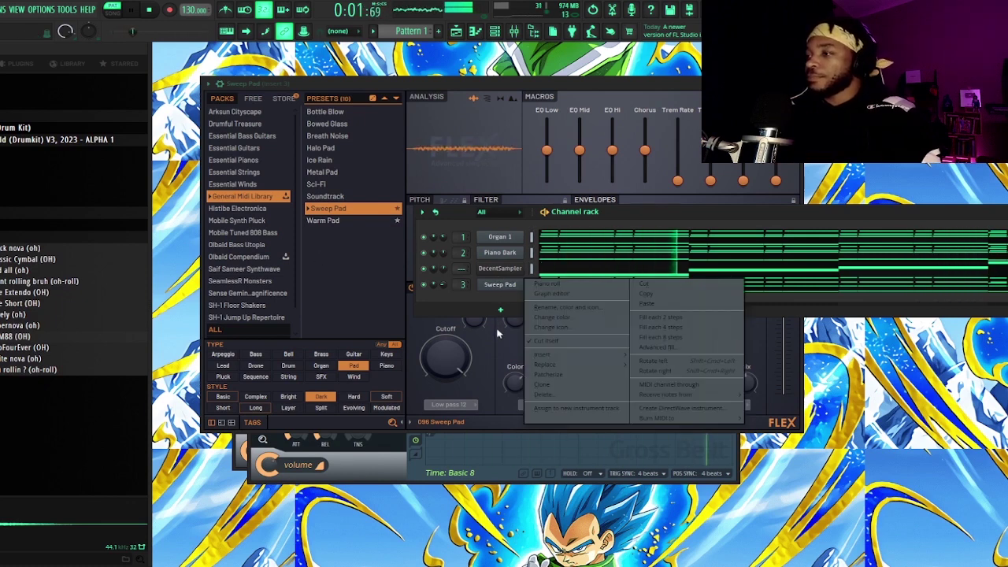
click(497, 305)
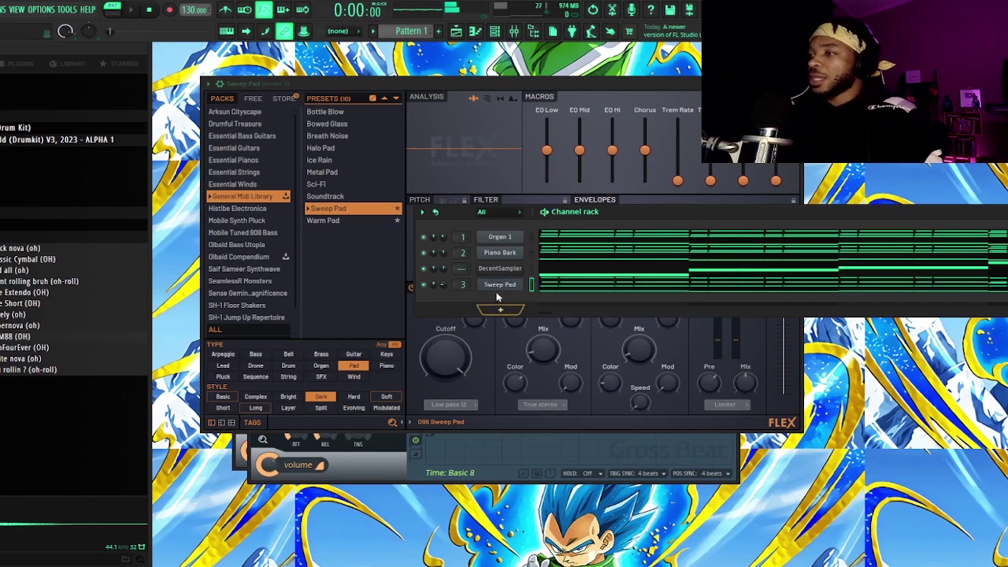
click(501, 284)
right_click(521, 282)
mouse_move(565, 356)
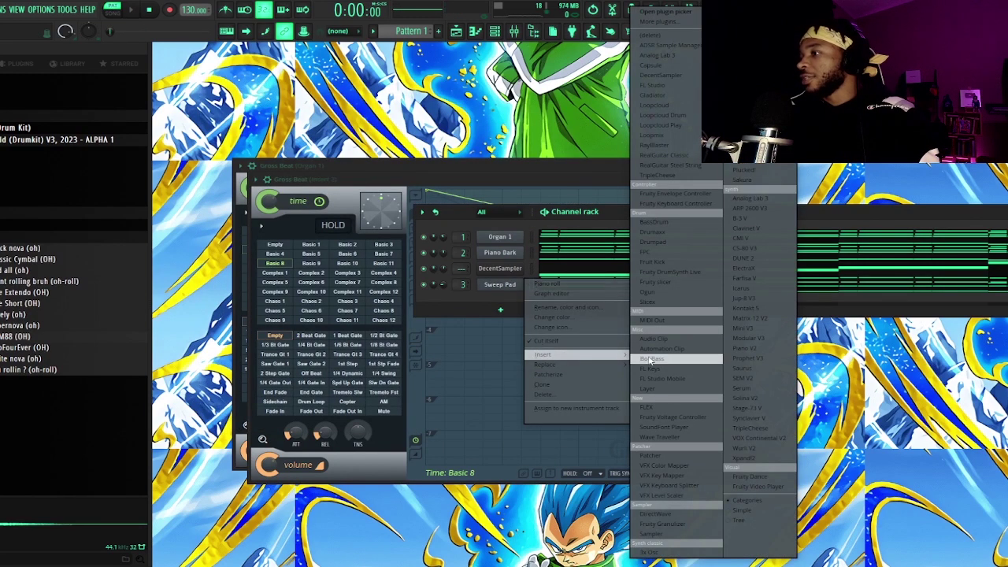
click(676, 407)
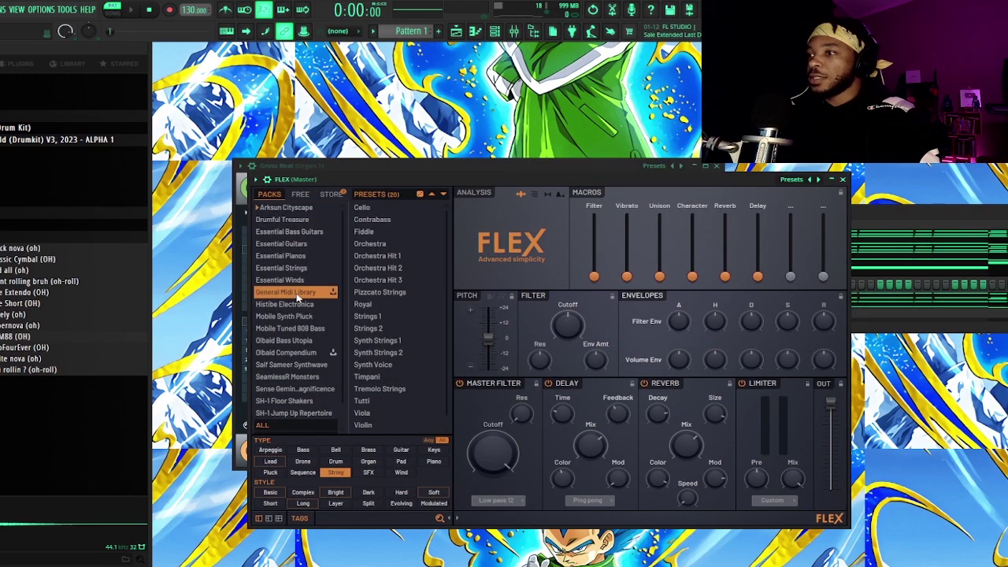
Load the Pizzcato Strings preset from the General Midi Library's String type in the new FLEX channel.
scroll(379, 400, down, 1)
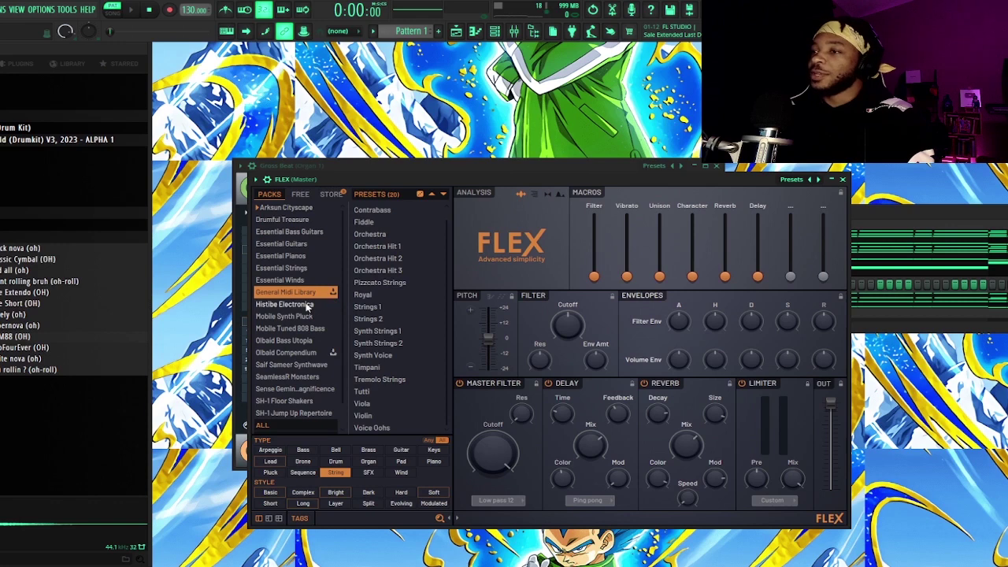
scroll(305, 305, down, 2)
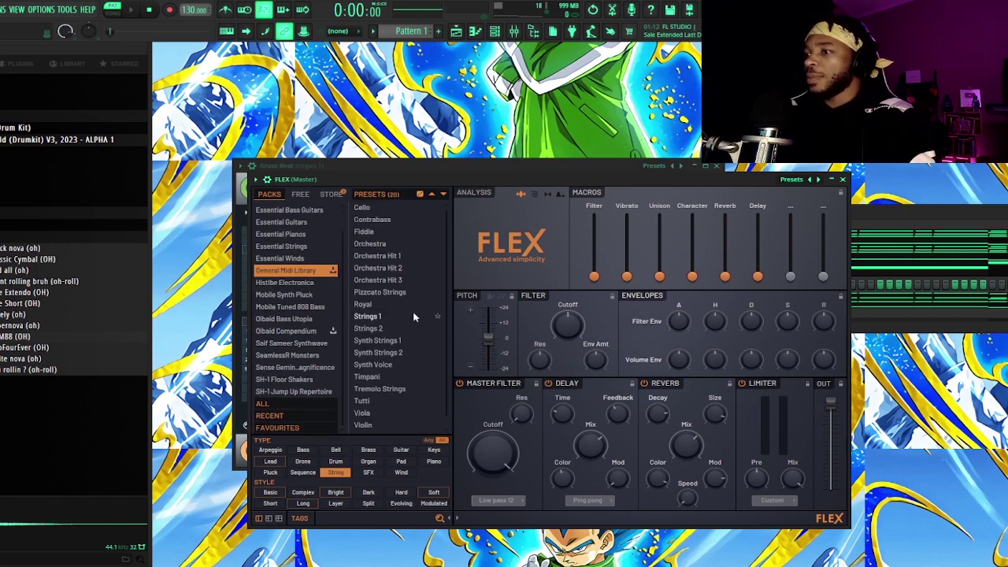
scroll(412, 317, down, 1)
click(381, 282)
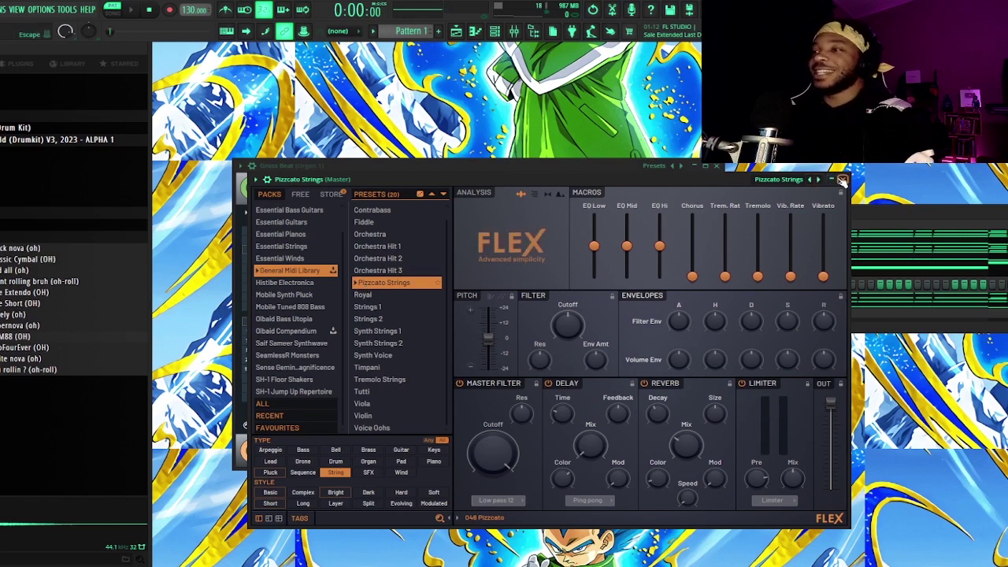
key(F6)
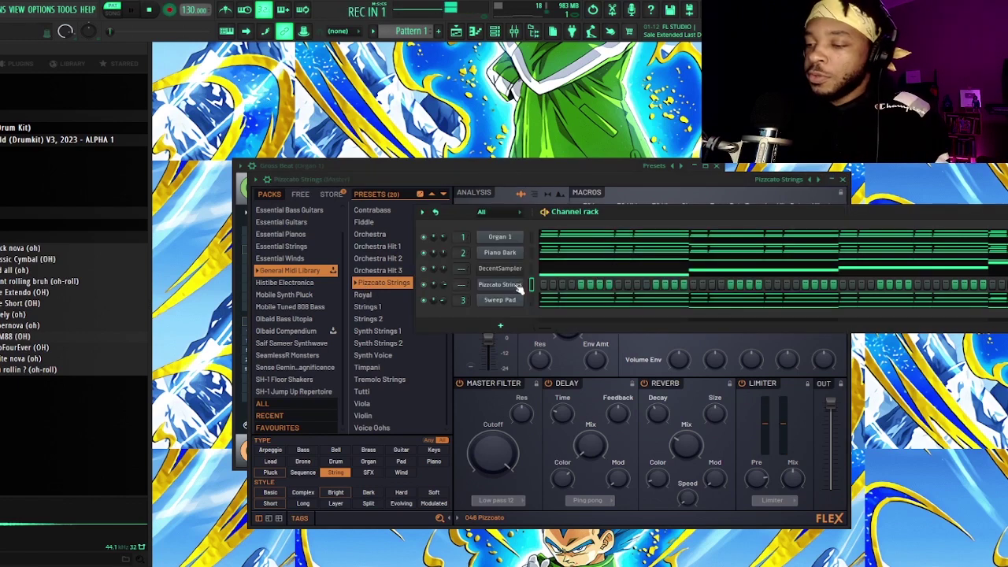
Complete the Pizzcato Strings melody during playback, adding F#5 notes in bars 2 and 4 and an A#5 note in bar 3.
key(space)
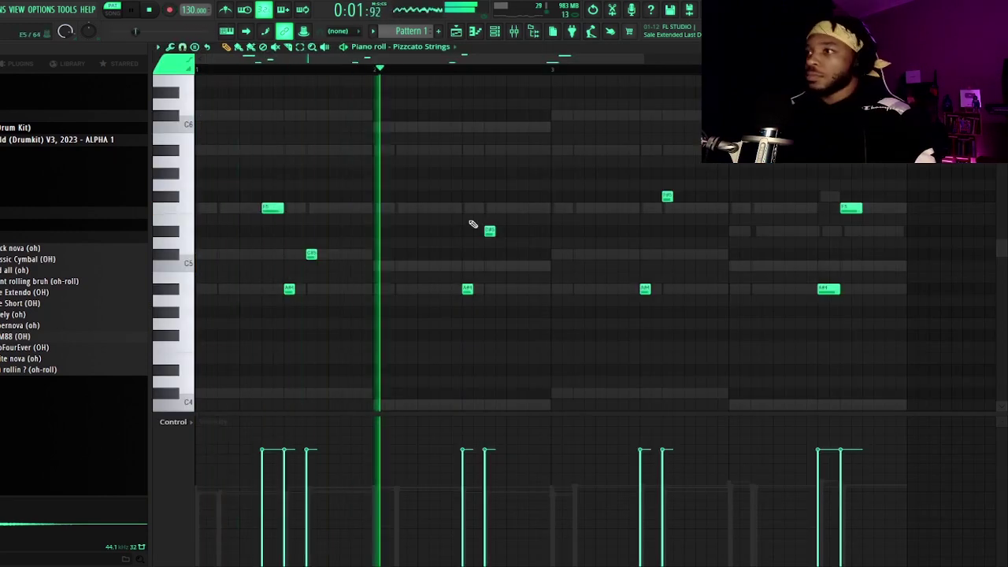
click(442, 196)
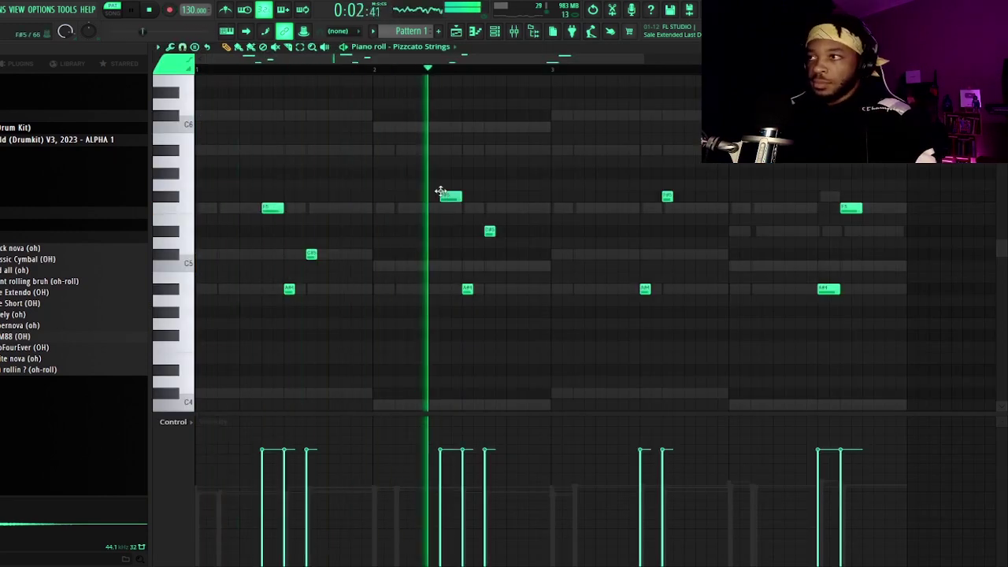
click(622, 174)
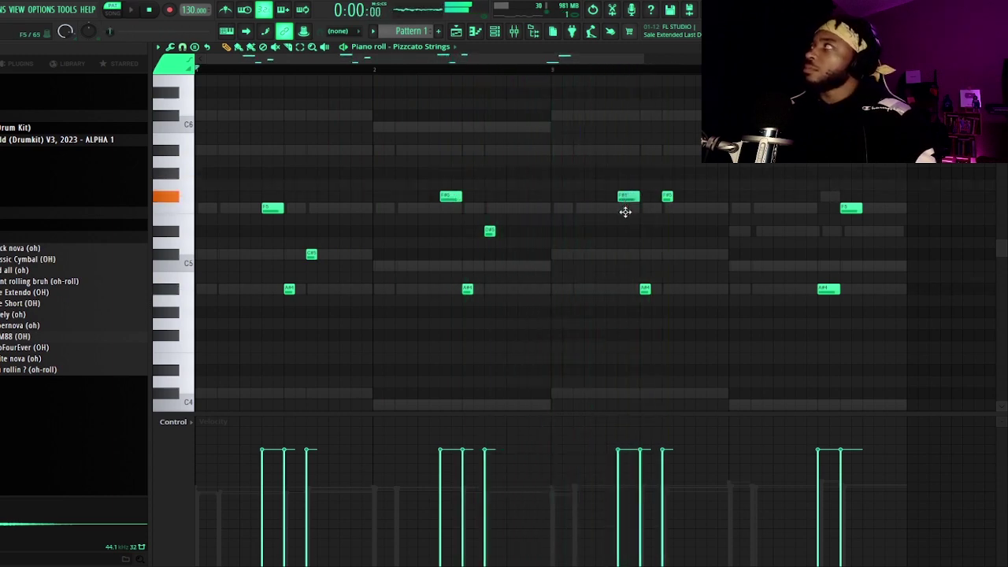
key(space)
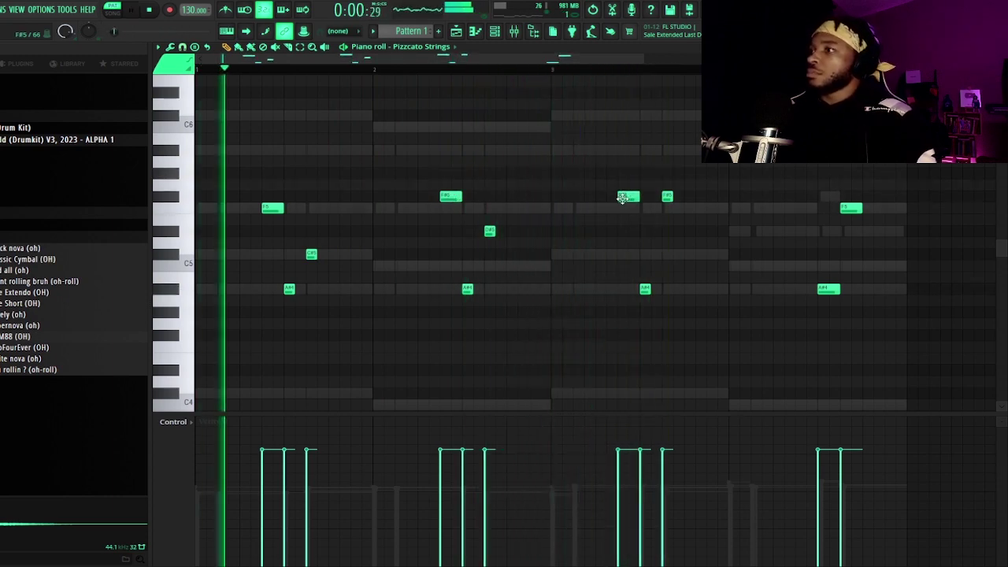
click(789, 172)
drag(789, 172, 798, 197)
drag(628, 197, 628, 147)
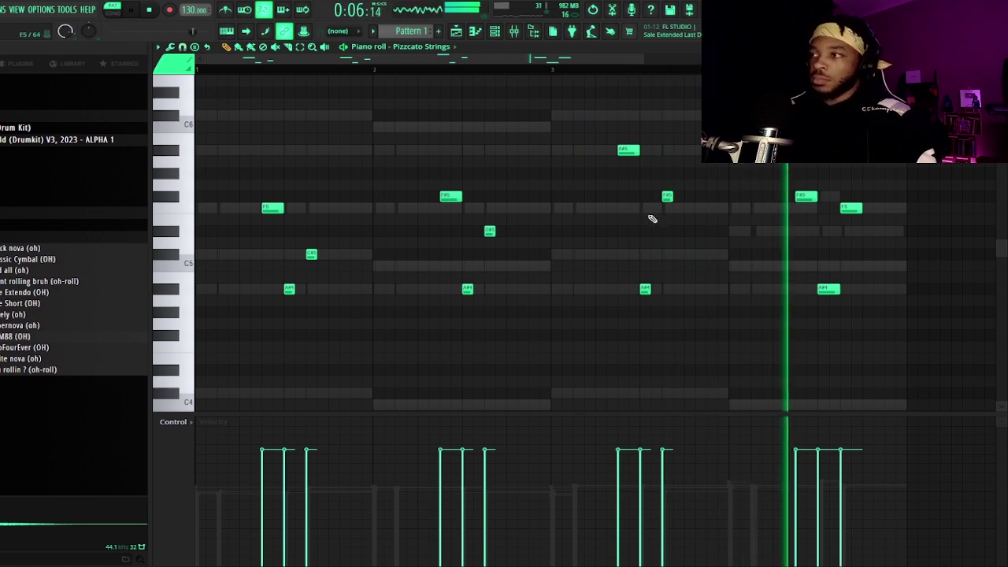
Add Fruity Reeverb 2 with the Cathedral preset and Fruity Delay 2 with the Widen preset to mixer Insert 5.
key(F9)
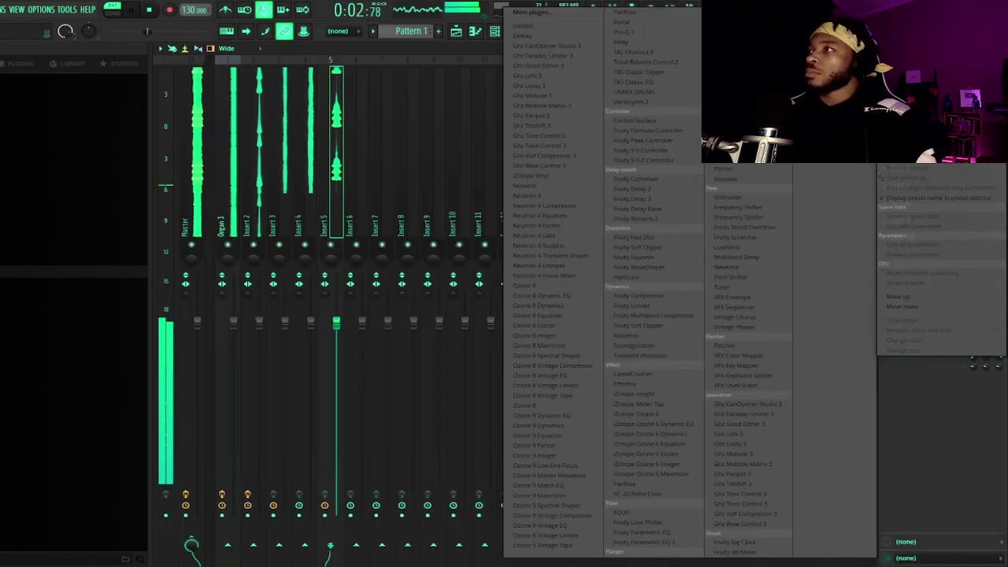
click(652, 219)
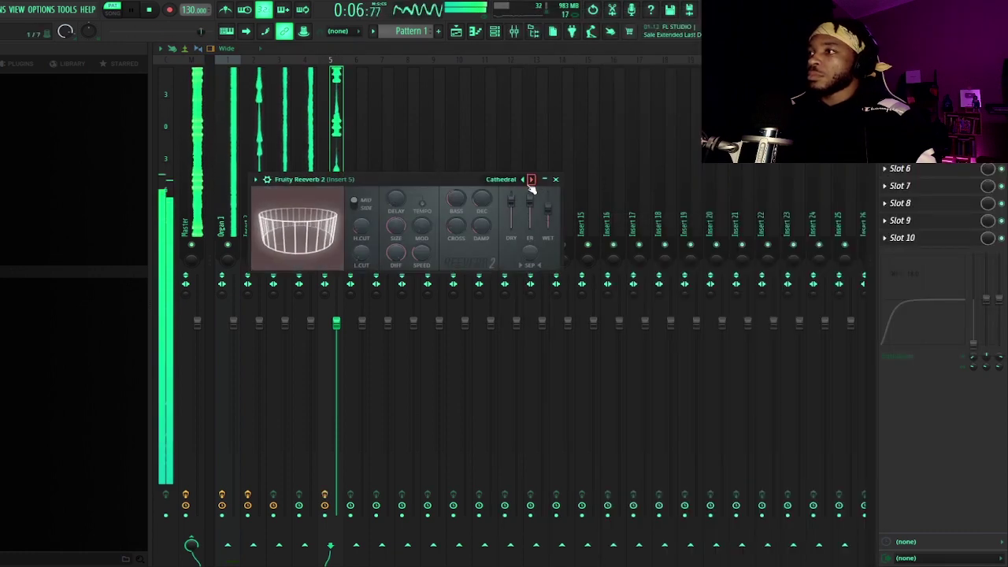
click(900, 169)
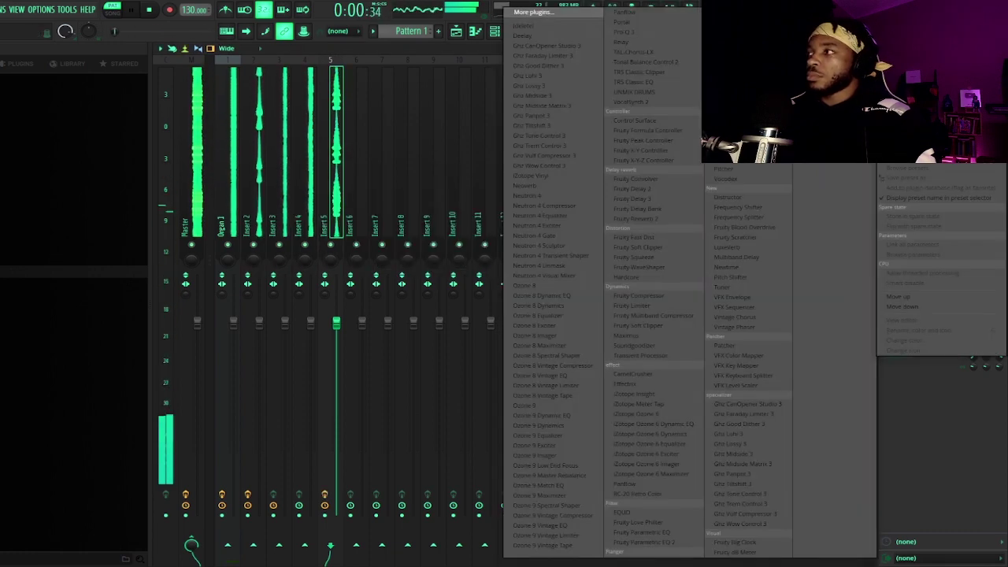
click(653, 189)
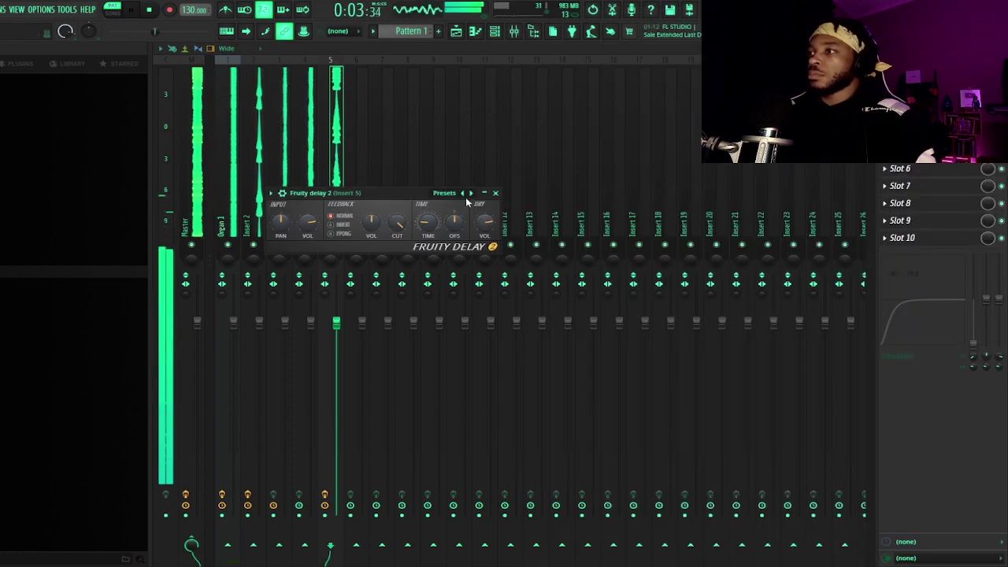
right_click(471, 192)
click(488, 248)
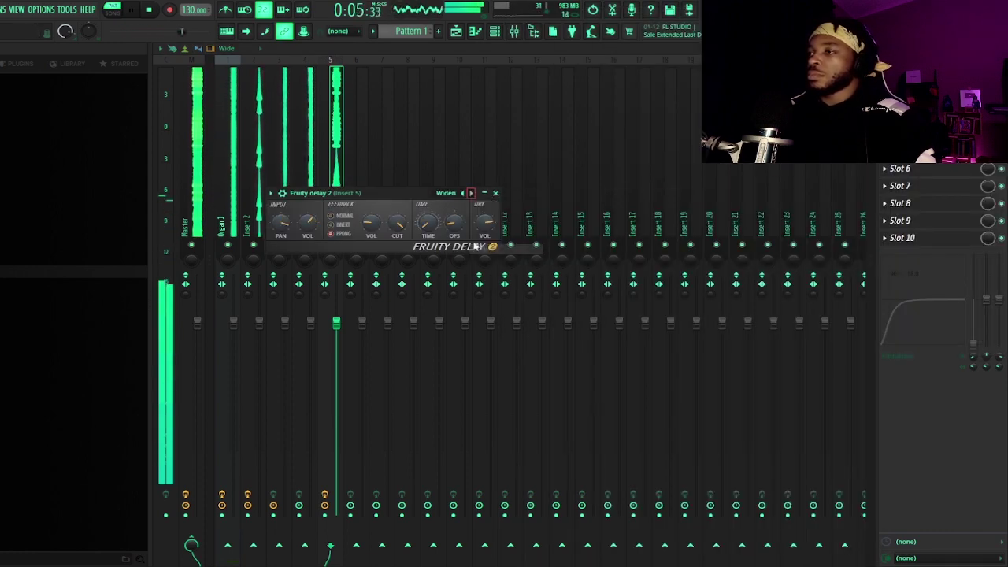
key(Escape)
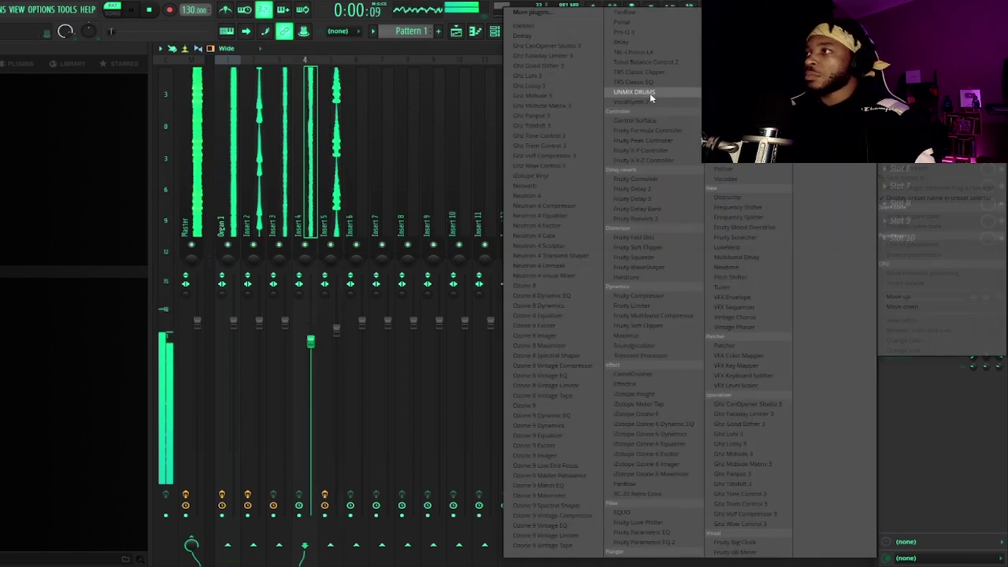
Add Fruity Parametric EQ 2 to mixer Insert 4 with the 20Hz + 18kHz cut preset, and raise its low cut to the low mids.
click(644, 542)
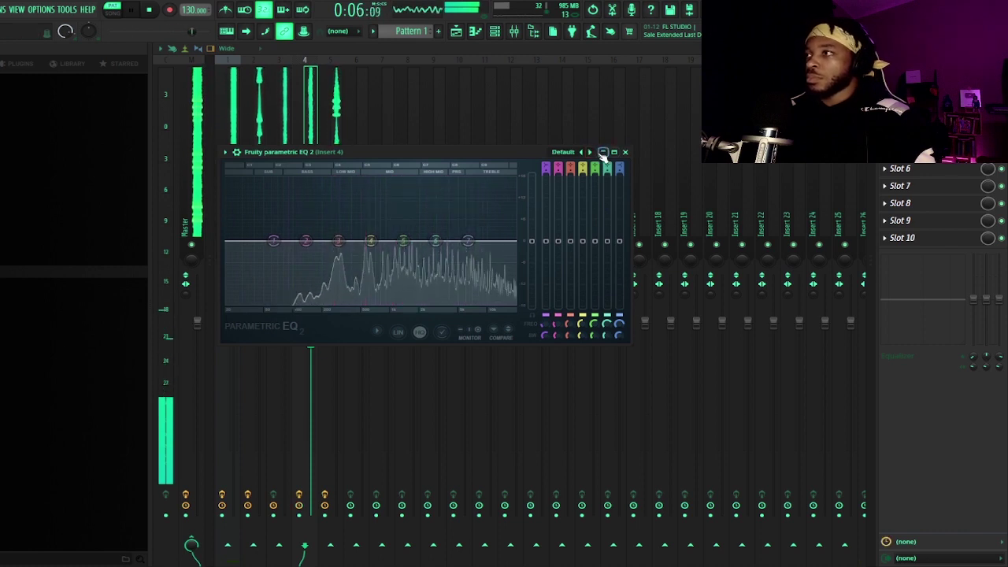
click(592, 152)
click(591, 152)
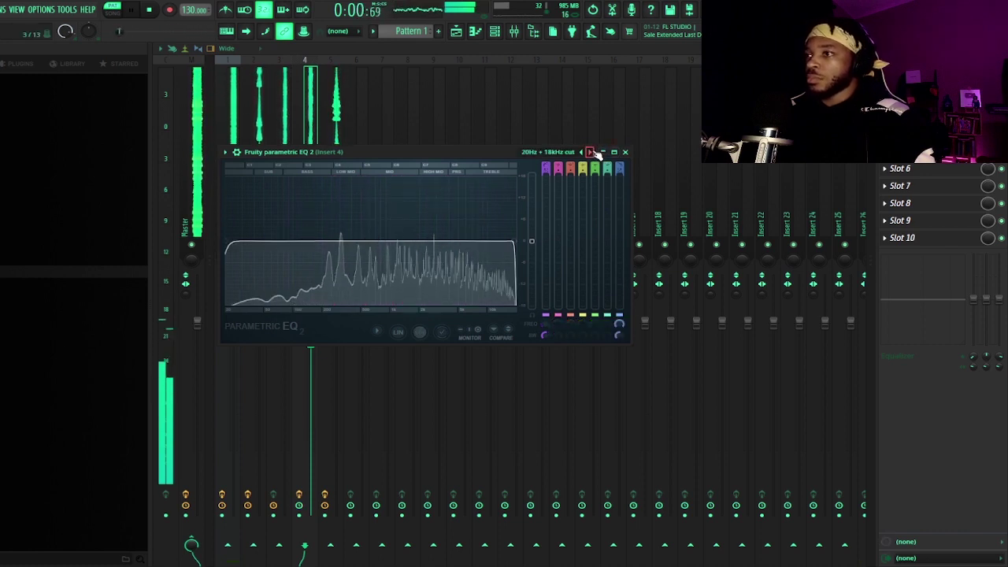
drag(238, 241, 321, 241)
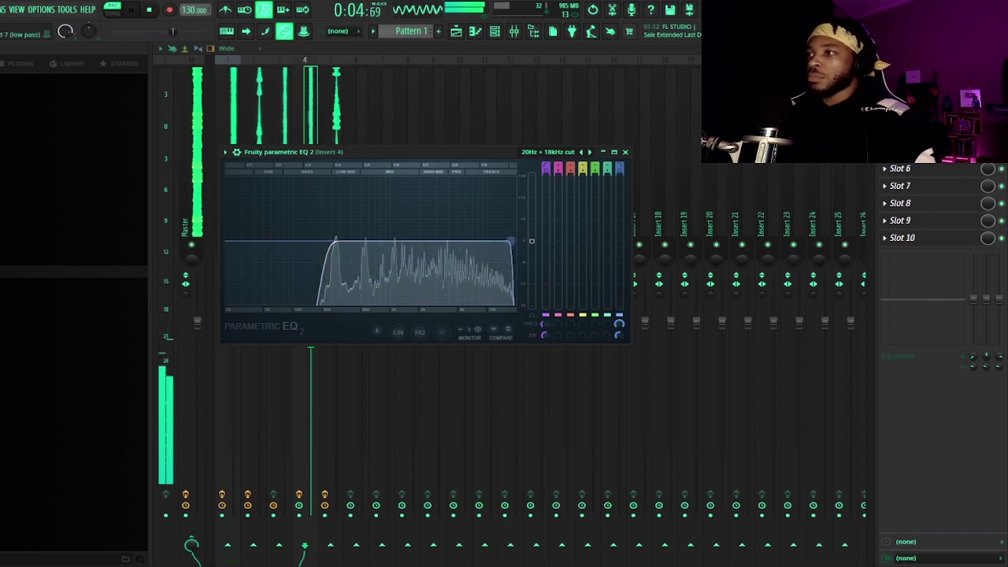
click(625, 152)
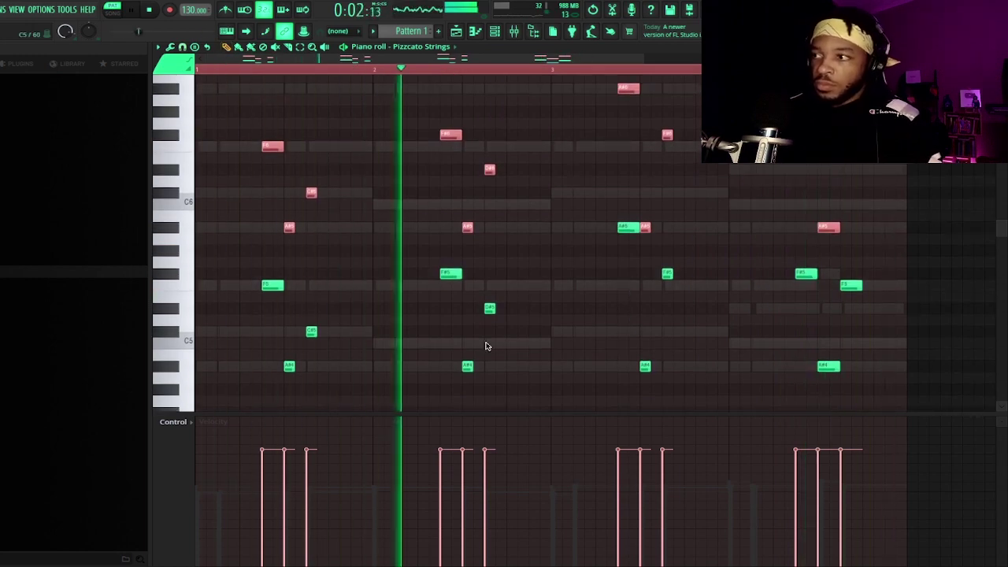
Duplicate the Pizzcato Strings notes one octave higher in the piano roll.
click(441, 327)
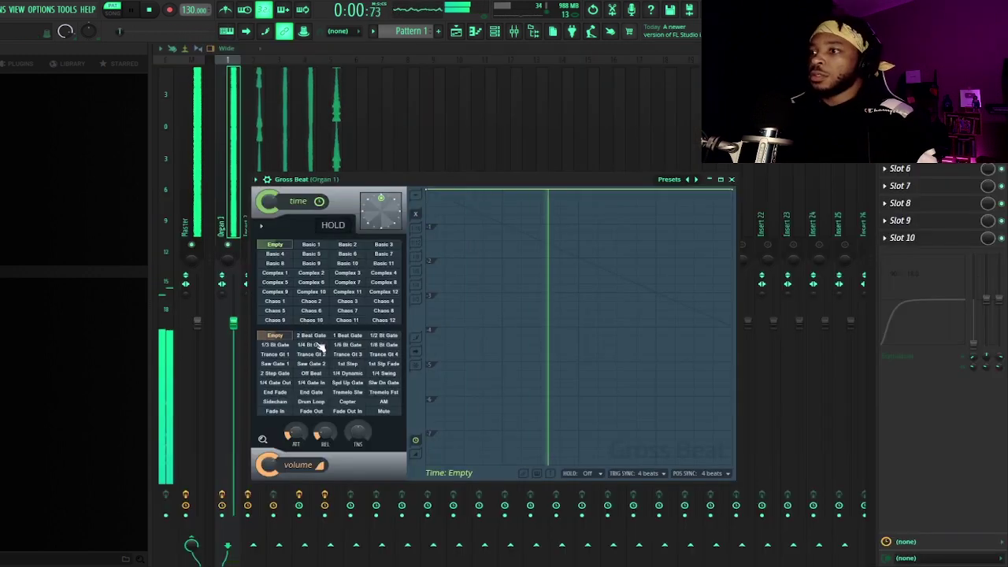
Set the volume pattern of Gross Beat on the Organ 1 mixer track to 1/4 Bt Gate.
click(385, 337)
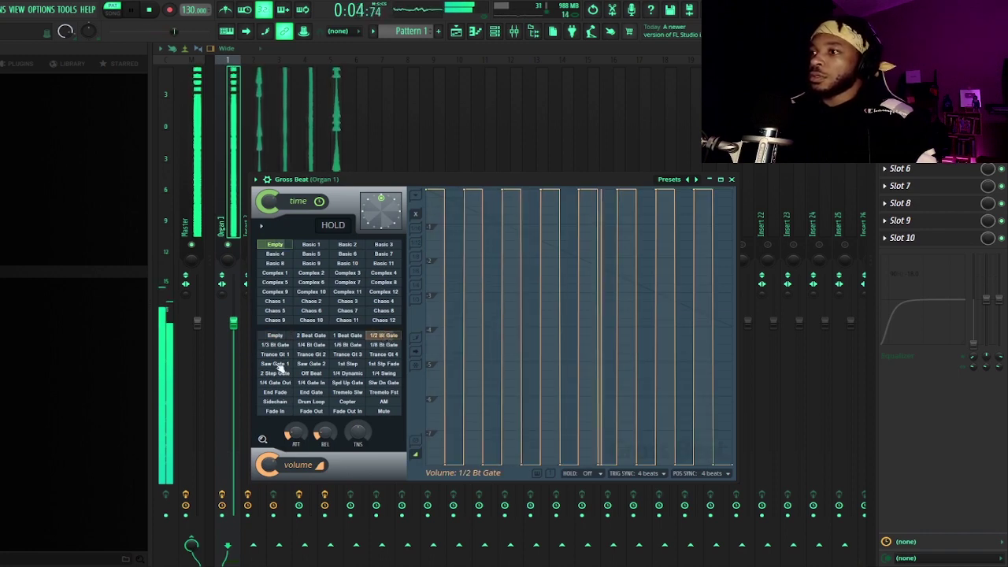
click(312, 349)
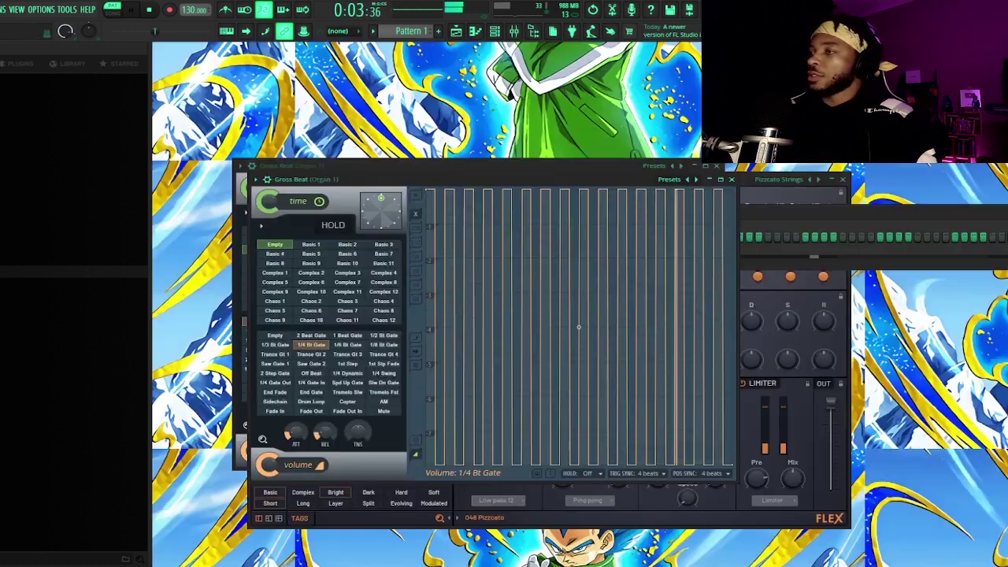
Place Pattern 1 on playlist Track 1, shape the Gross Beat - Mix level automation to jump up ending bars 2 and 4, and play it.
click(457, 32)
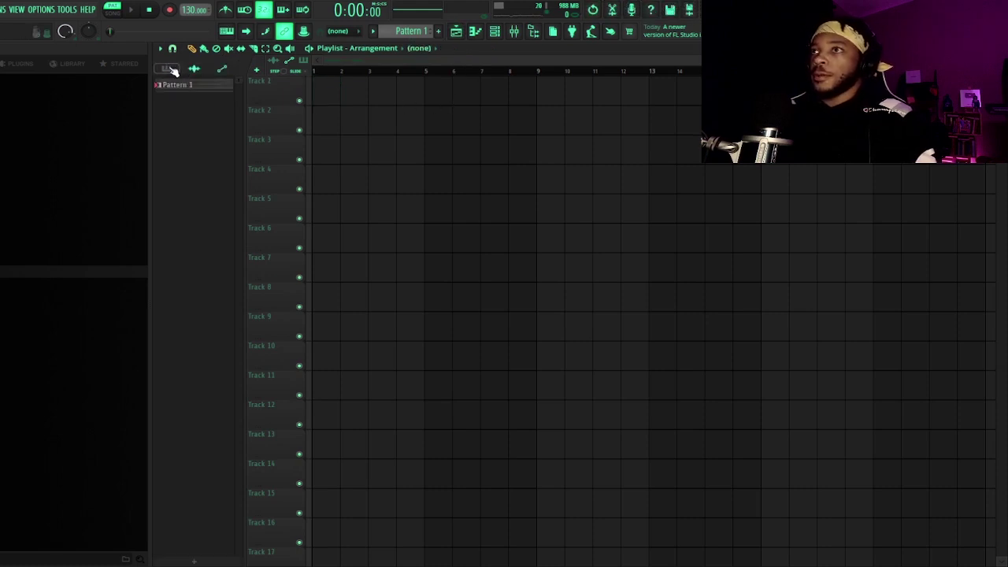
drag(175, 84, 349, 102)
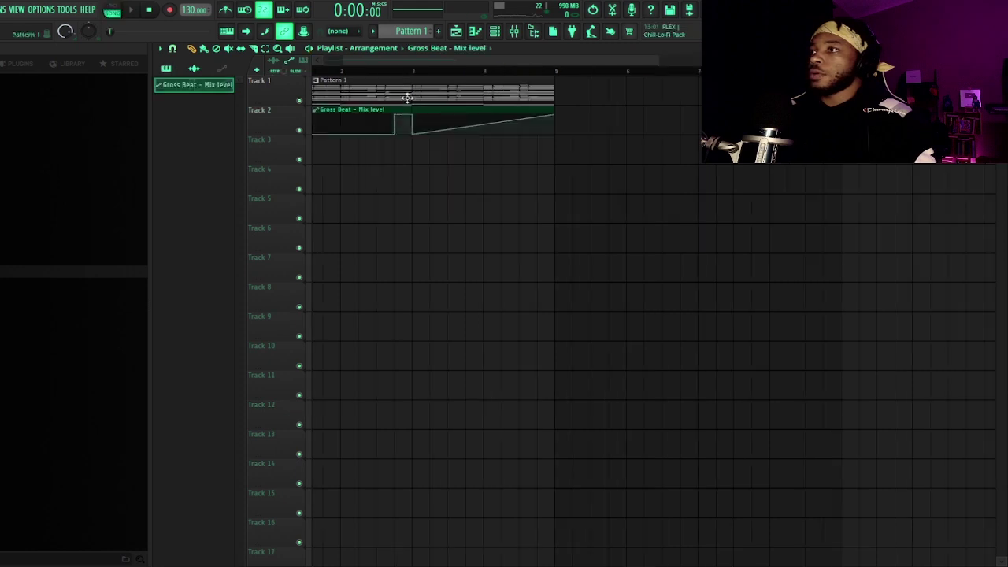
mouse_move(484, 124)
mouse_down()
mouse_move(537, 124)
mouse_move(539, 138)
mouse_up()
key(space)
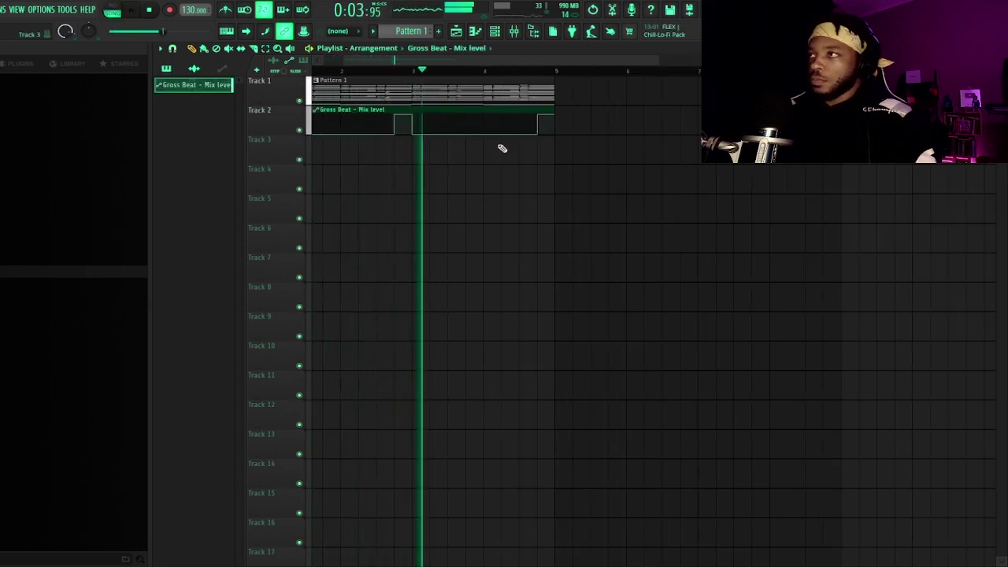
Open the effect in slot 1 of the Organ 1 mixer track.
click(534, 32)
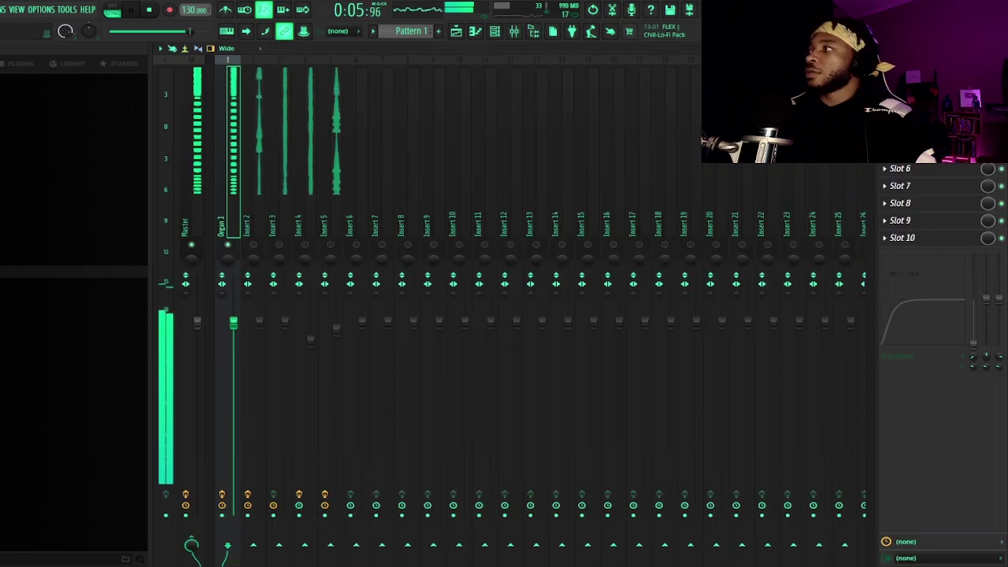
click(901, 82)
click(533, 90)
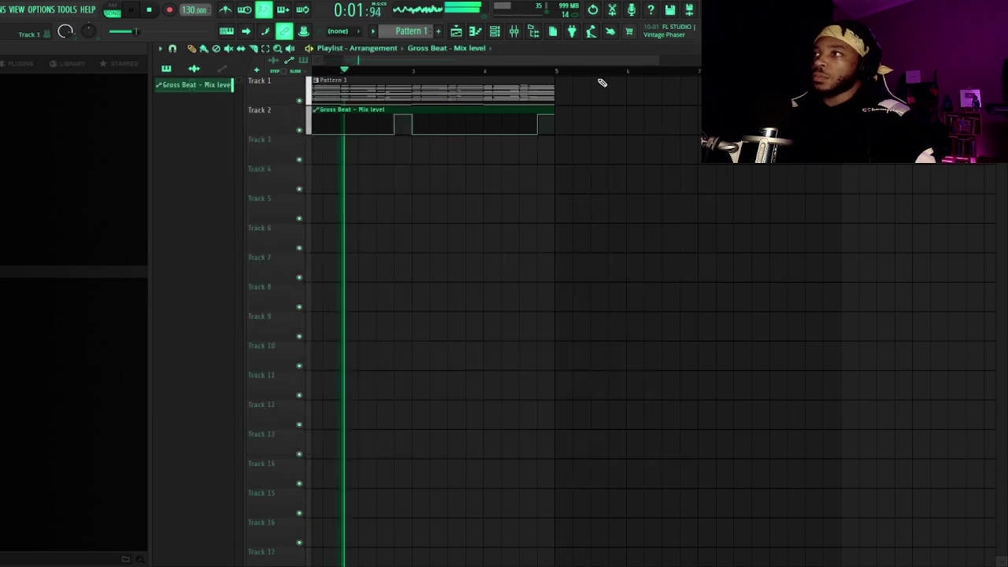
Move the Pattern 1 clip to playlist Track 3 and split the pattern into separate patterns by channel.
scroll(591, 75, down, 4)
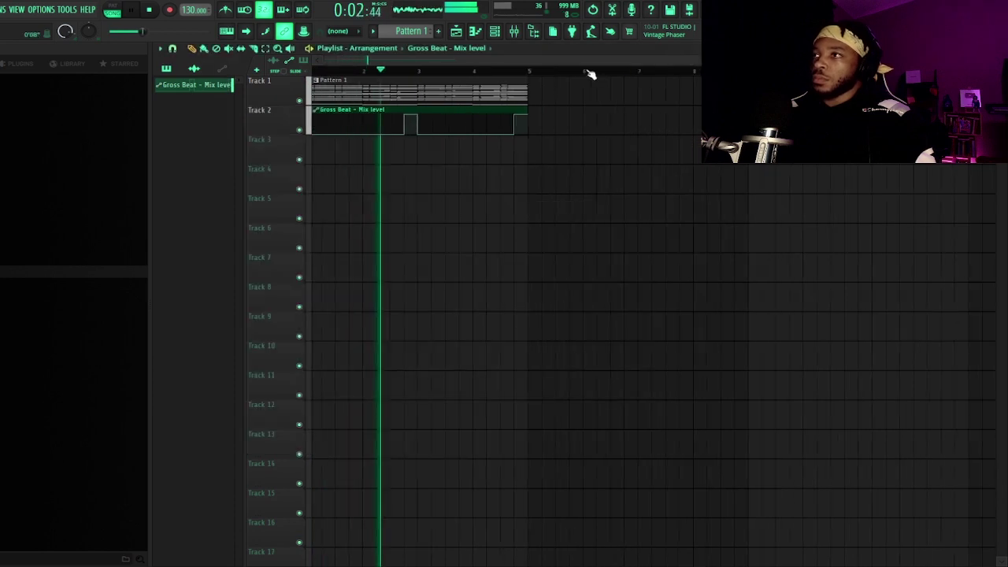
drag(382, 104, 357, 163)
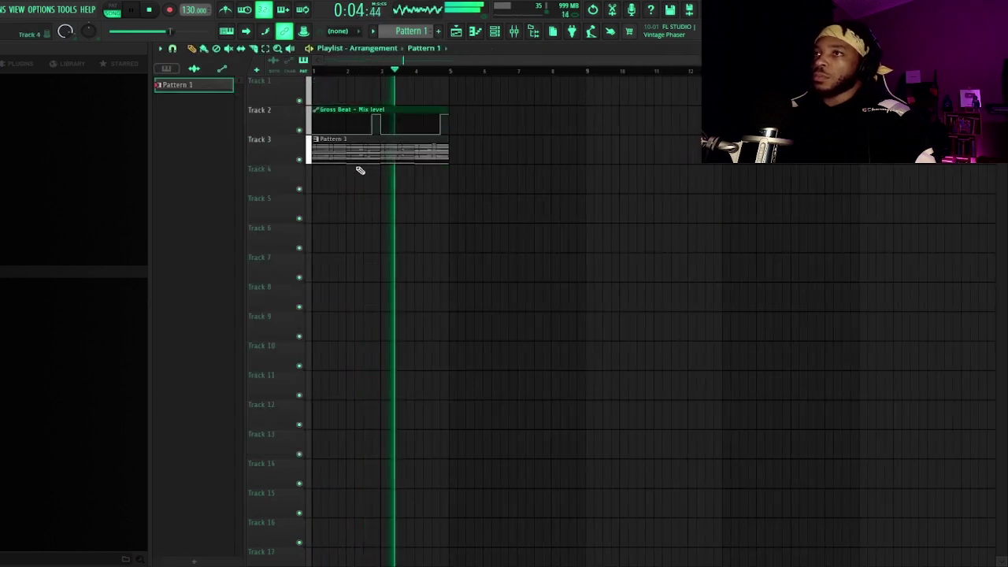
right_click(200, 89)
click(236, 257)
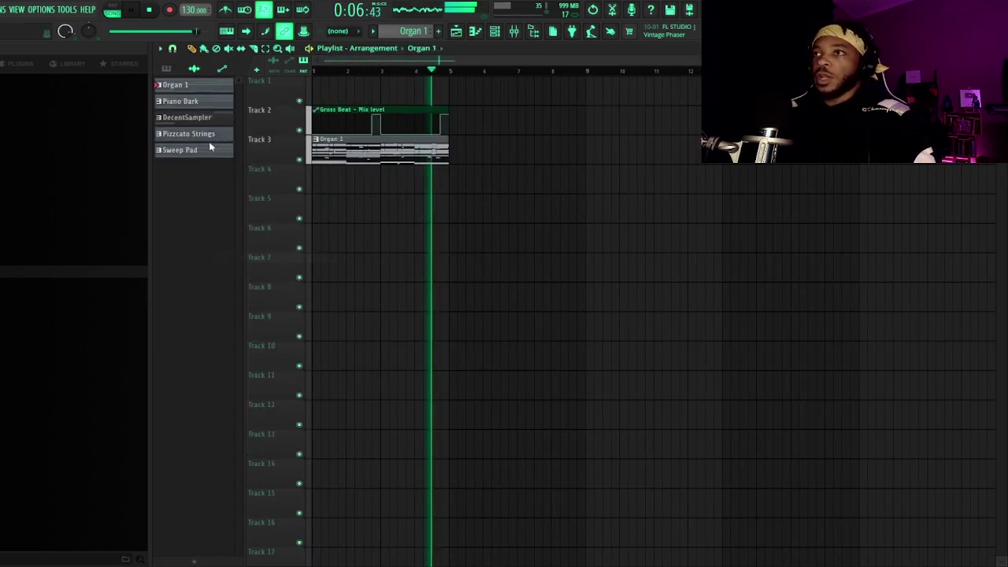
Delete the Organ 1 clip and place all five split patterns together at bar 1 on Tracks 3 to 7.
right_click(409, 152)
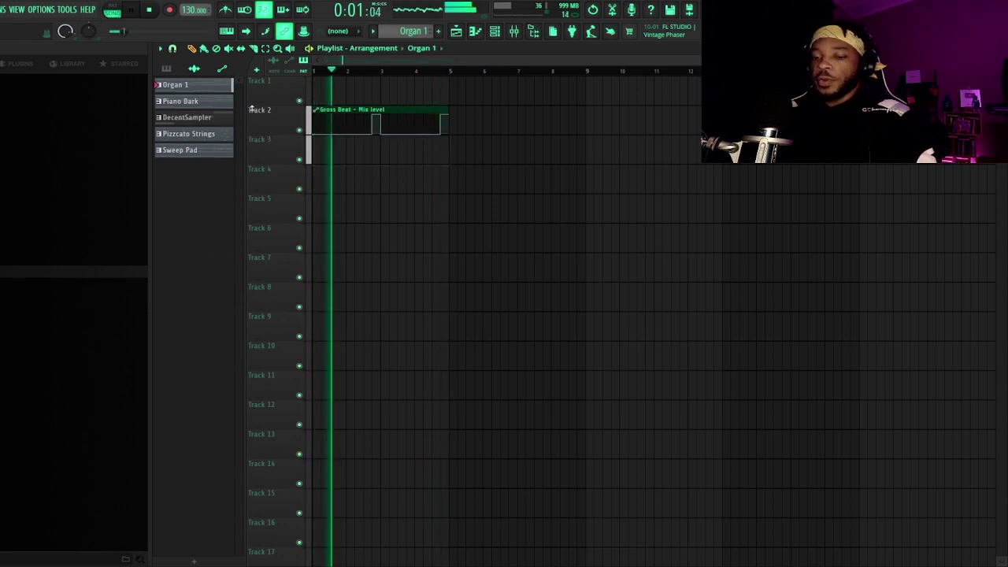
shift+click(210, 151)
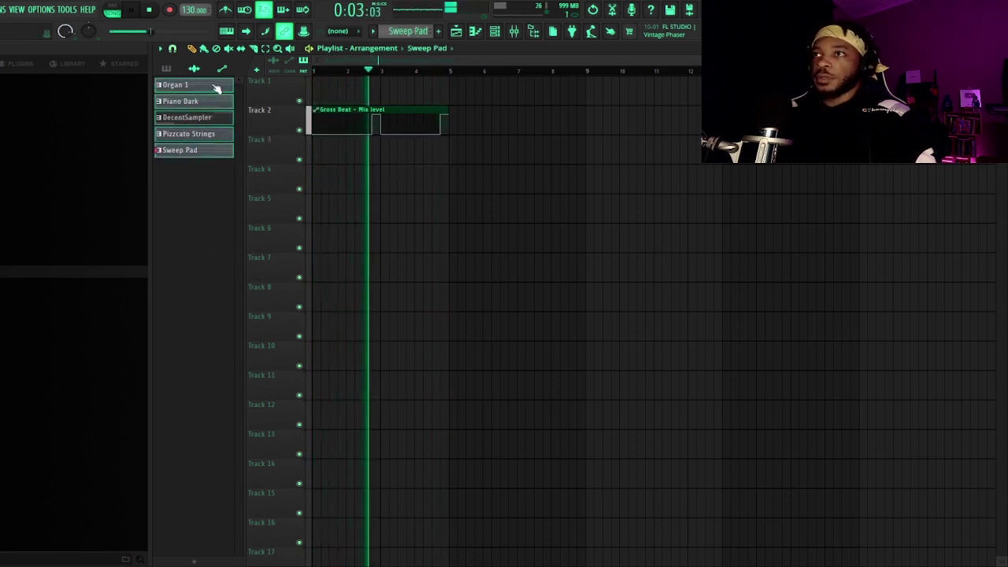
drag(216, 84, 307, 144)
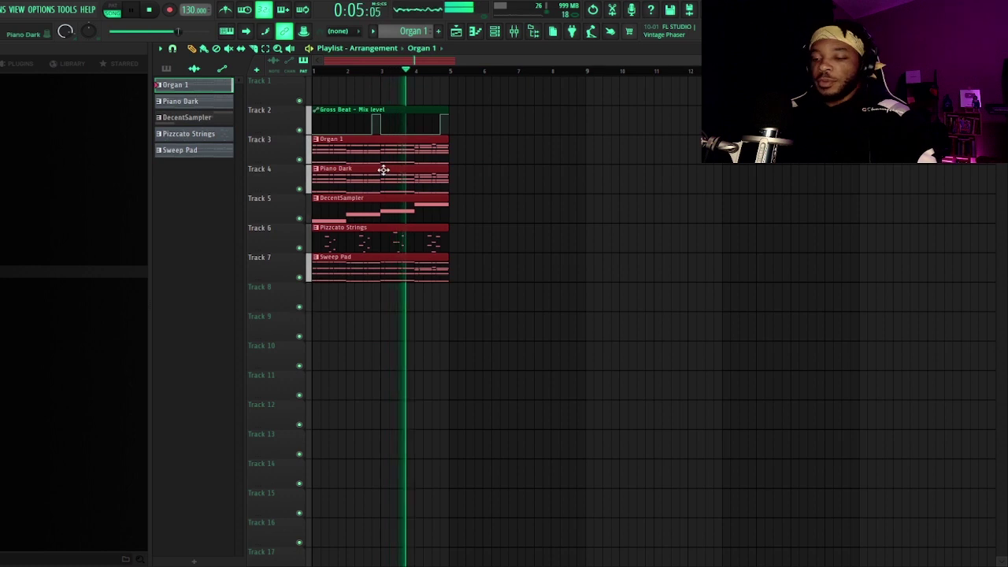
Duplicate the five pattern clips seven times in a row to fill 32 bars.
key(ctrl+b)
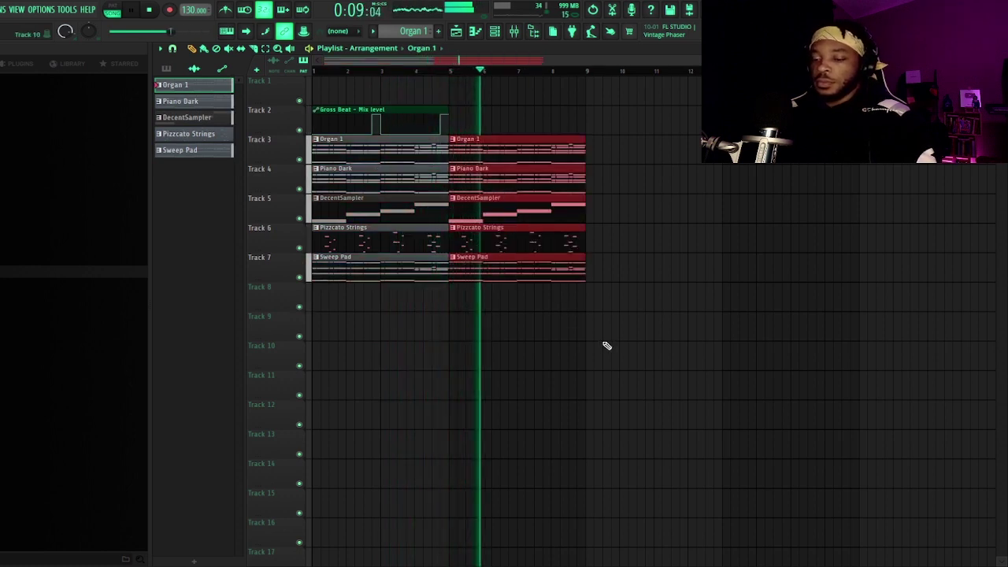
key(ctrl+b)
key(ctrl+b)
key(ctrl+b)
key(ctrl+b)
key(ctrl+b)
key(ctrl+b)
scroll(605, 345, down, 3)
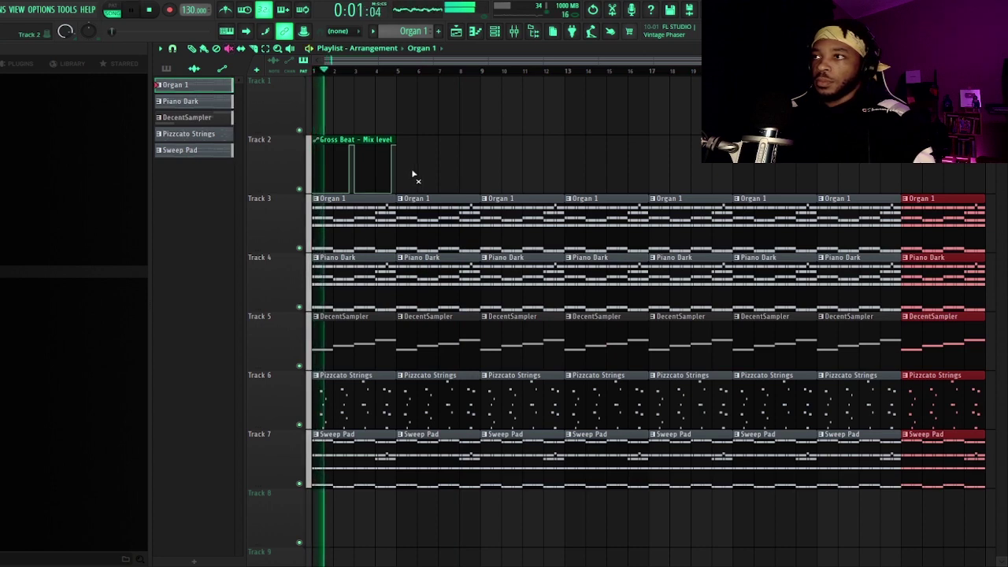
Duplicate the Gross Beat - Mix level automation clip seven times along Track 2 to cover 32 bars.
drag(420, 171, 253, 160)
key(ctrl+b)
key(ctrl+b)
key(ctrl+b)
key(ctrl+b)
key(ctrl+b)
key(ctrl+b)
key(ctrl+b)
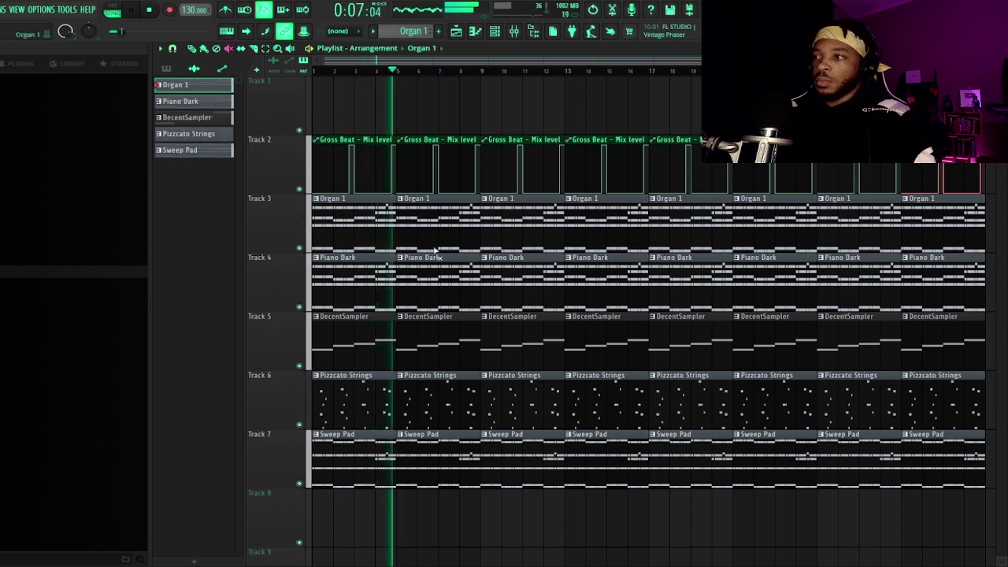
Delete the DecentSampler clips at bars 1, 9, 17 and 25, and mute the Pizzcato Strings clip at bar 9.
right_click(355, 342)
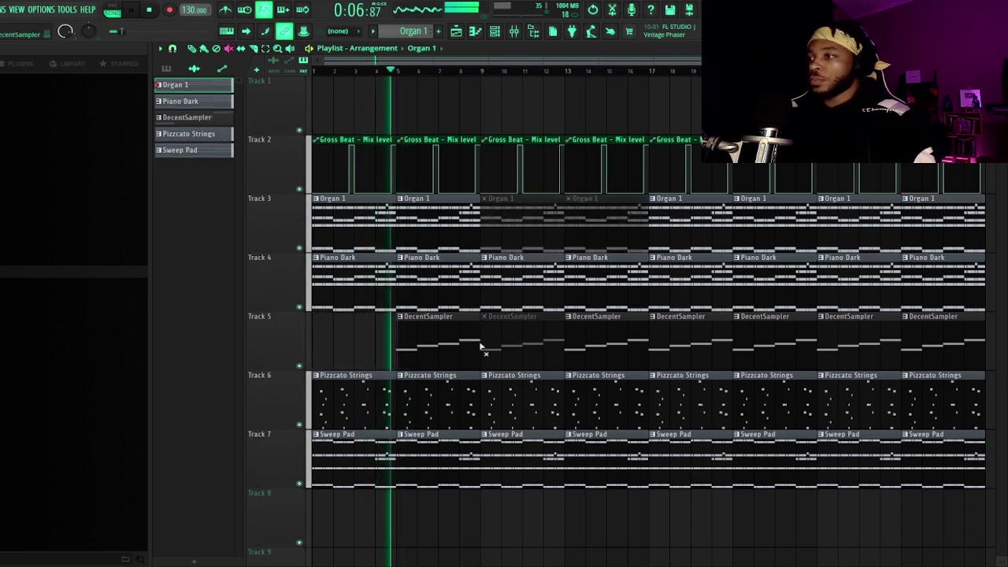
right_click(520, 345)
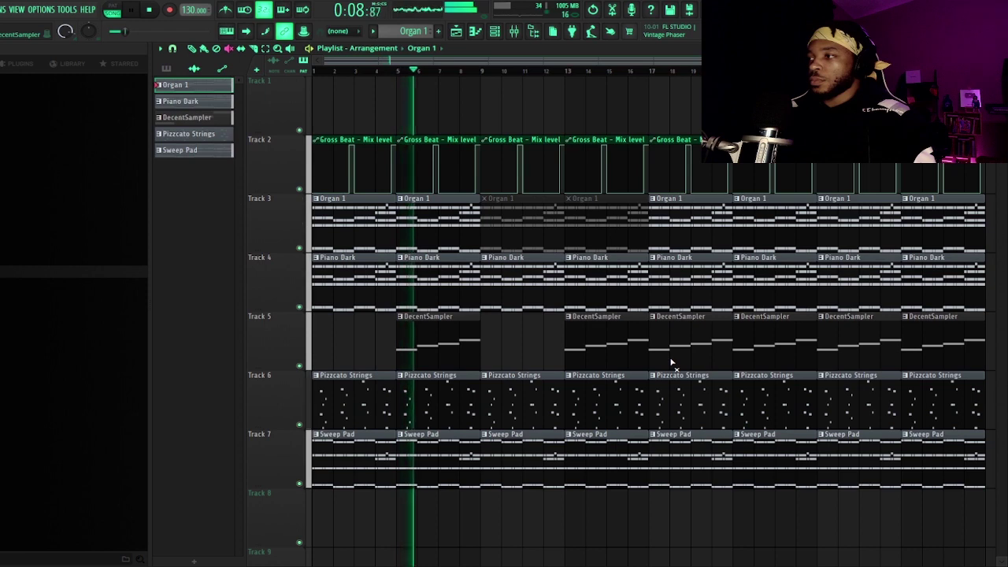
right_click(711, 356)
right_click(858, 348)
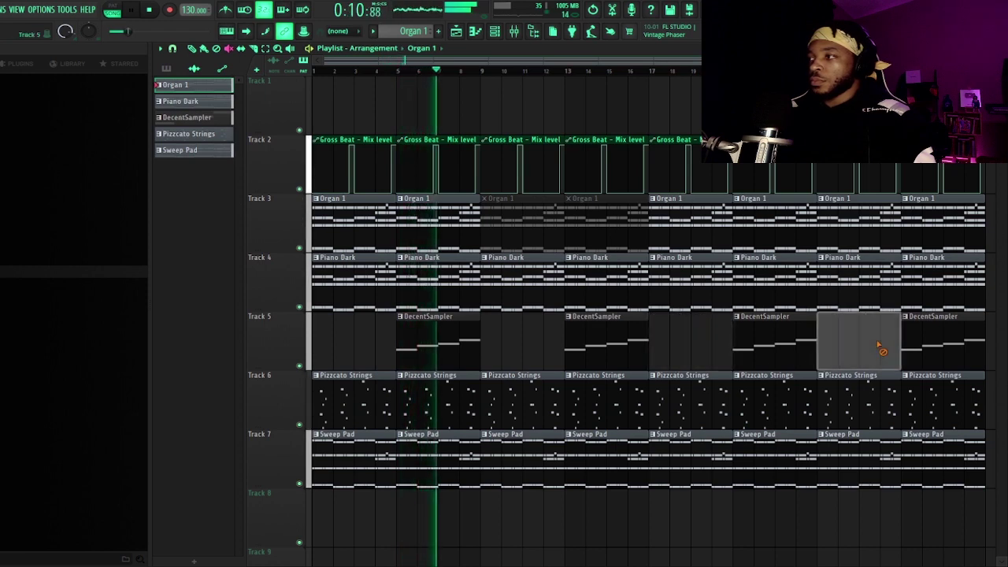
right_click(535, 405)
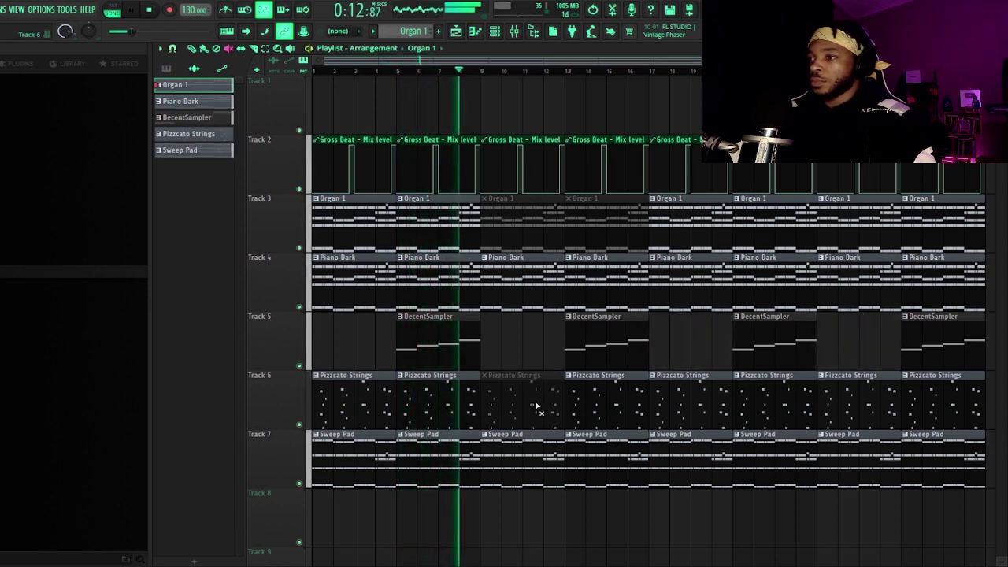
click(530, 436)
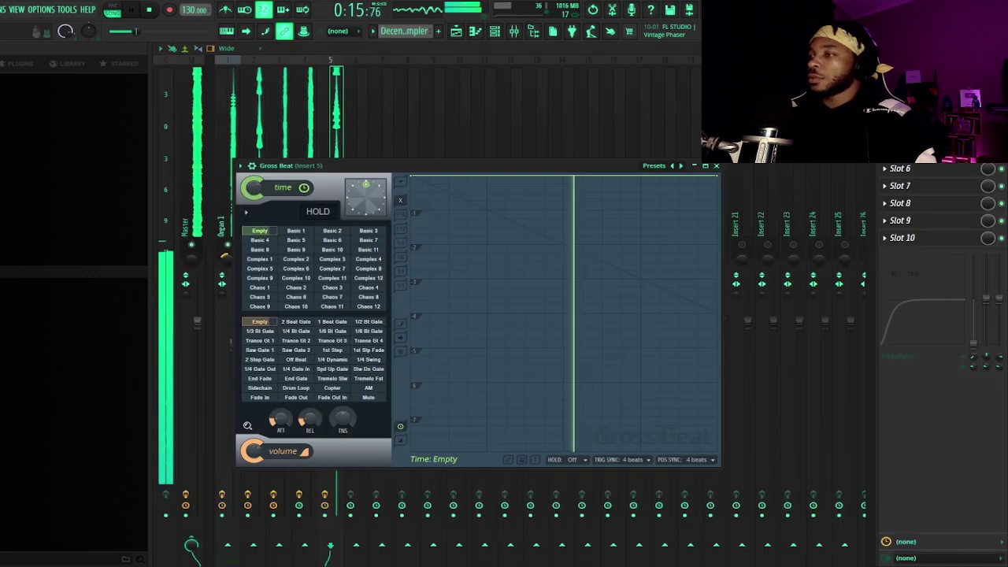
Select the Basic 8 time pattern in Gross Beat on Insert 5 and shape it into one straight descending ramp.
click(261, 250)
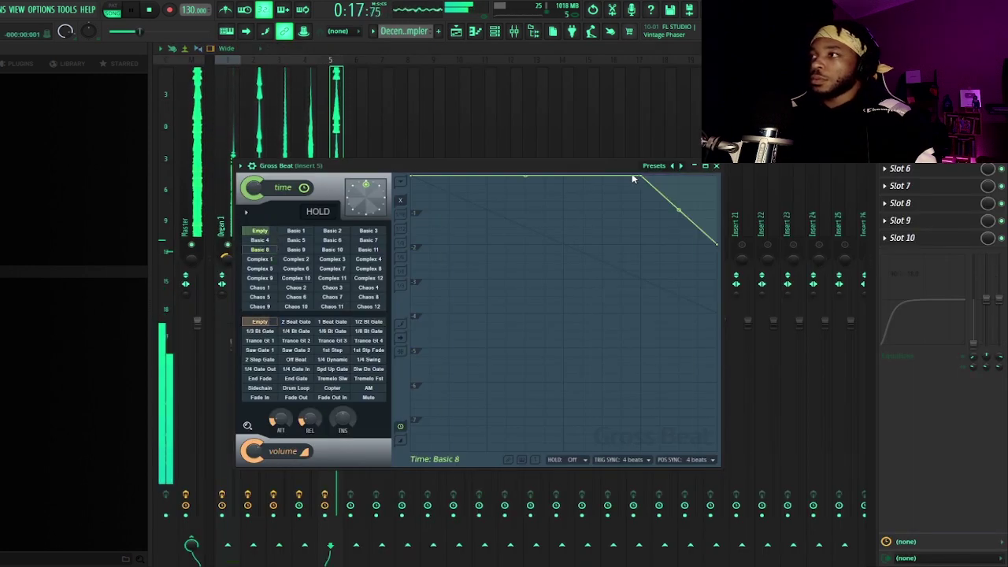
drag(644, 176, 393, 113)
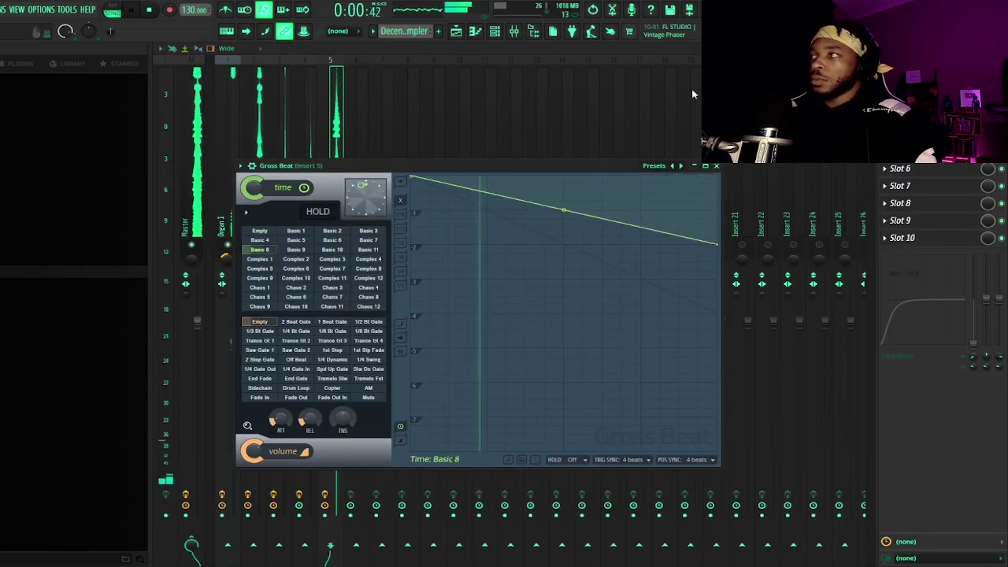
Adjust the stereo separation and volume fader of mixer Insert 2.
click(251, 291)
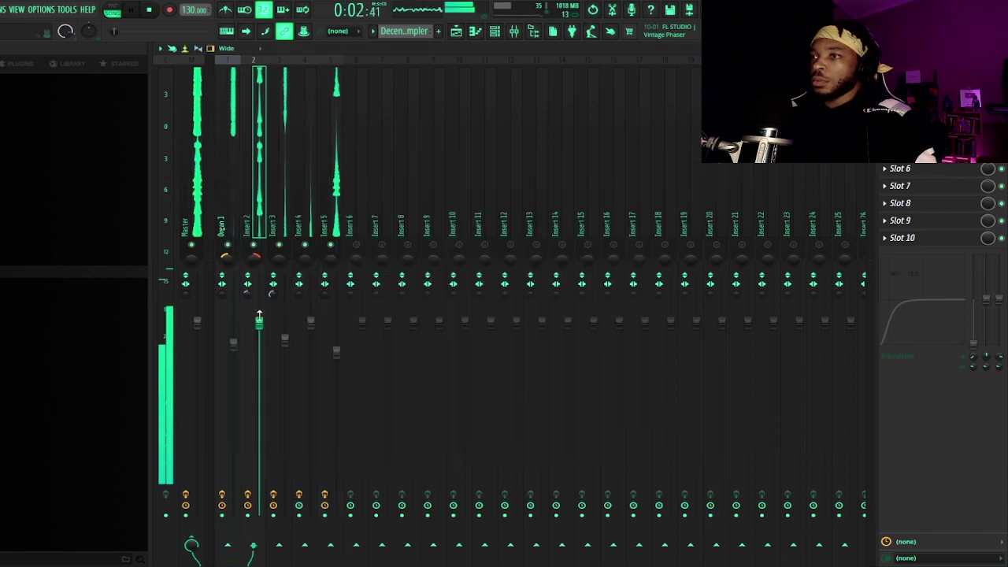
drag(259, 323, 259, 319)
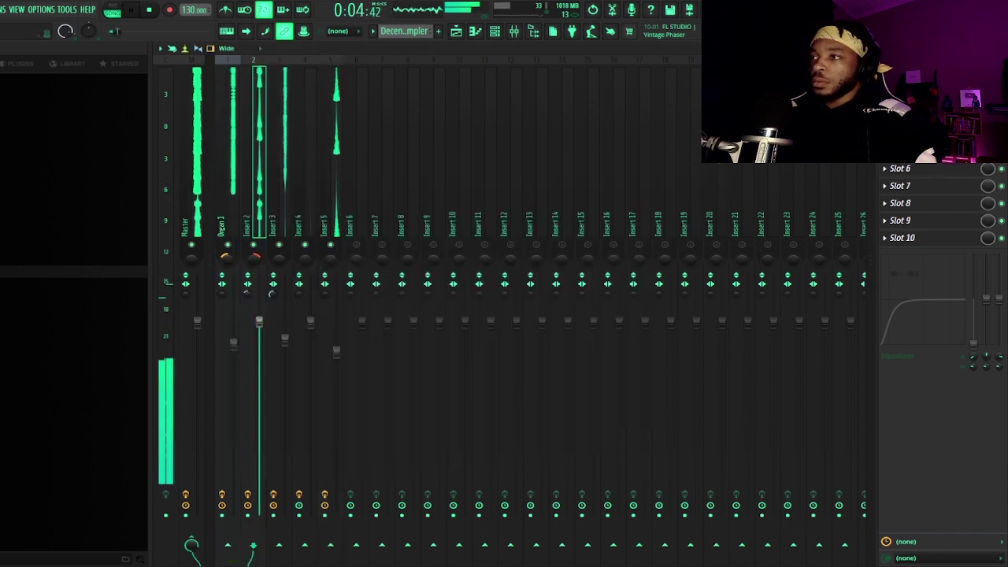
click(476, 32)
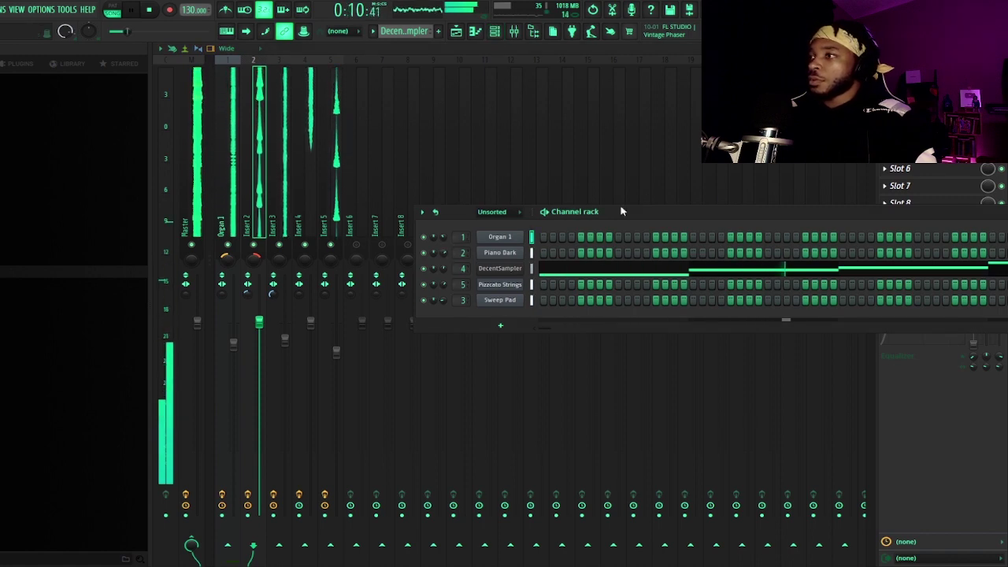
drag(621, 211, 428, 263)
key(F6)
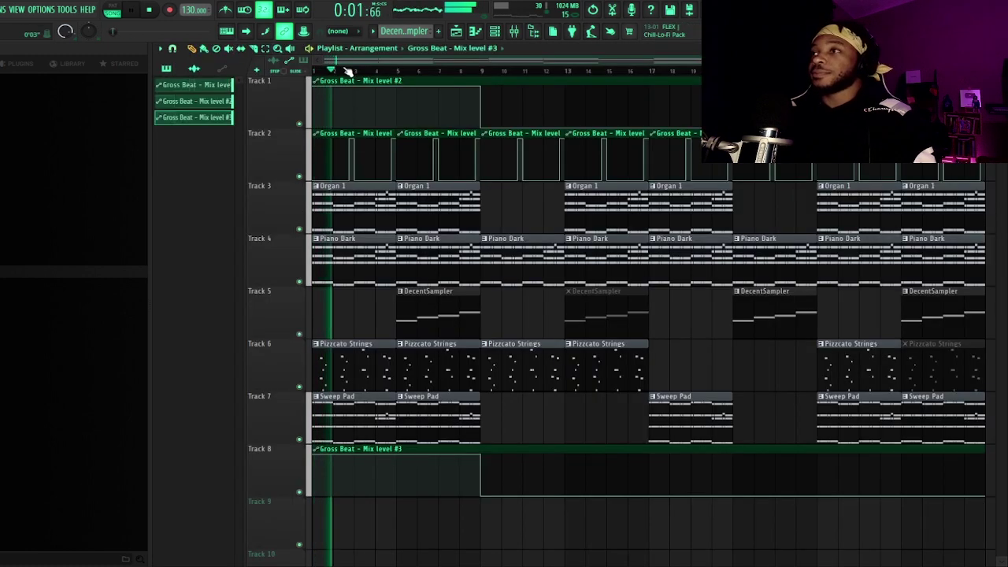
scroll(346, 70, up, 1)
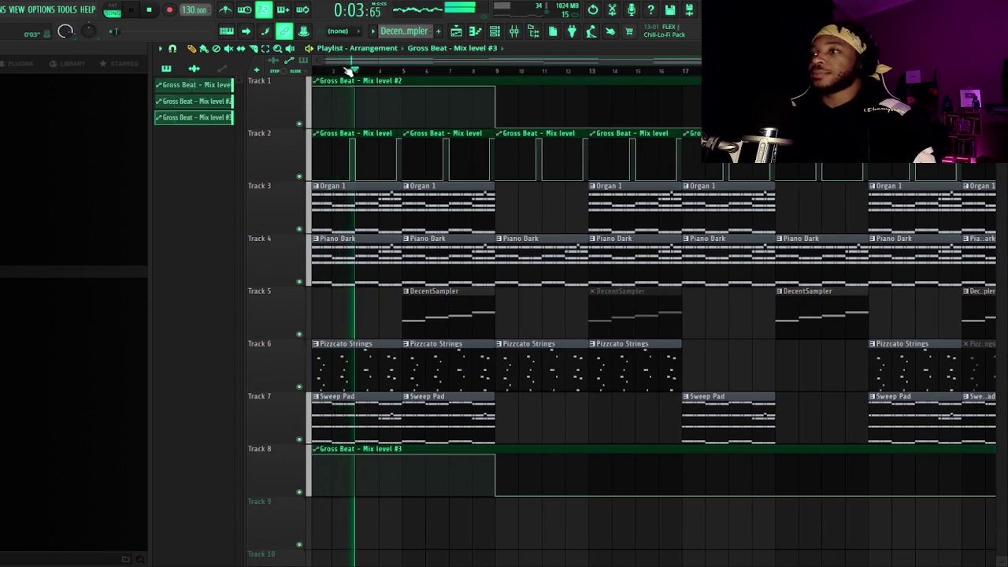
Rebalance the mixer by raising the Organ 1 fader slightly and lowering the Insert 2 and Insert 5 faders slightly.
click(515, 32)
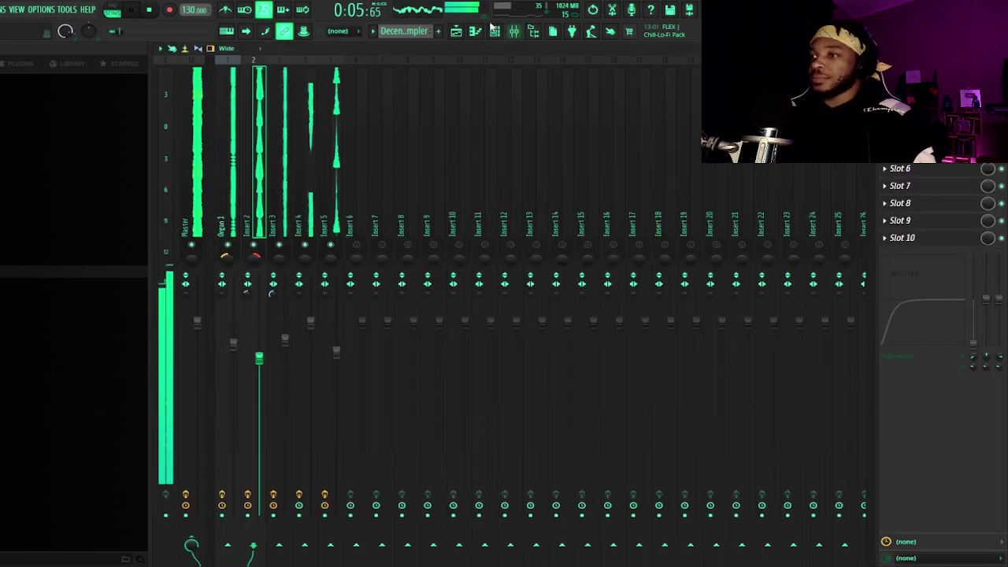
click(234, 337)
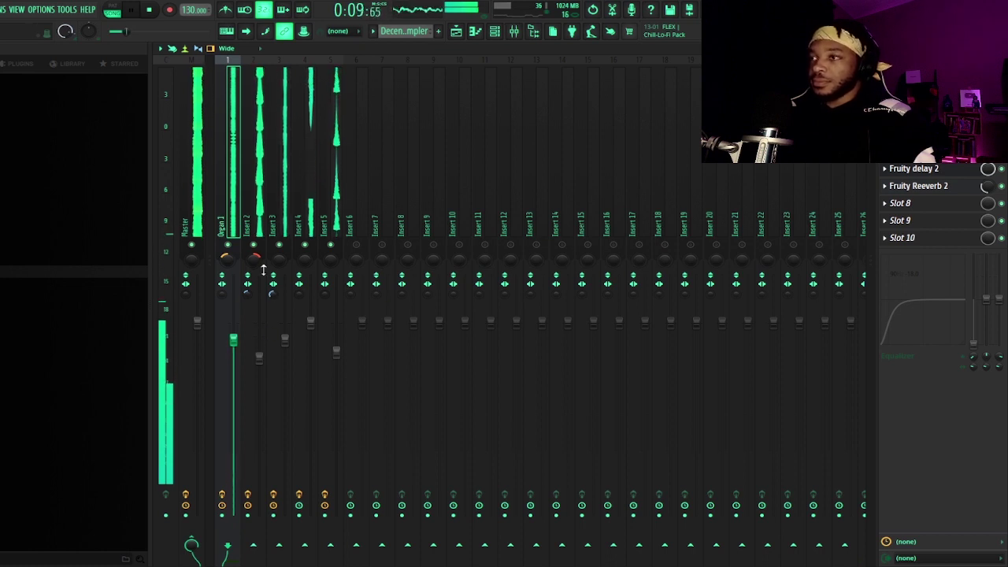
click(268, 346)
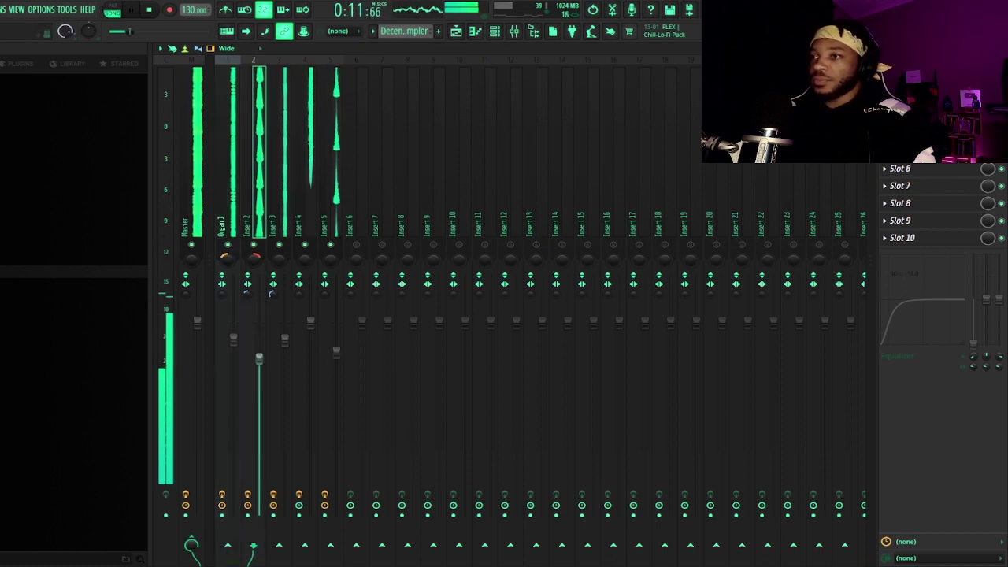
click(330, 347)
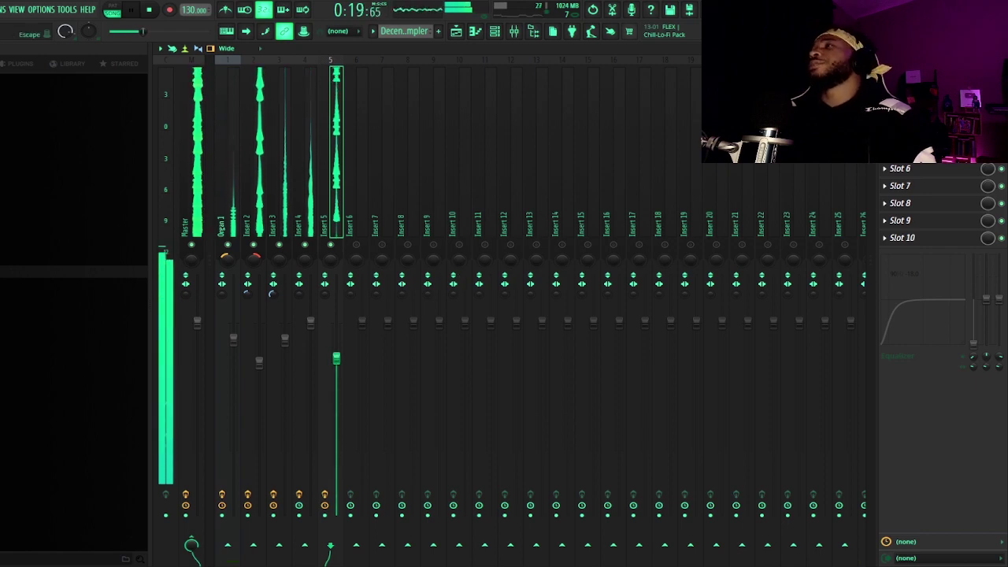
Play the arrangement from about bar 12 and raise the Organ 1 mixer fader to the default level.
key(F5)
scroll(386, 76, down, 2)
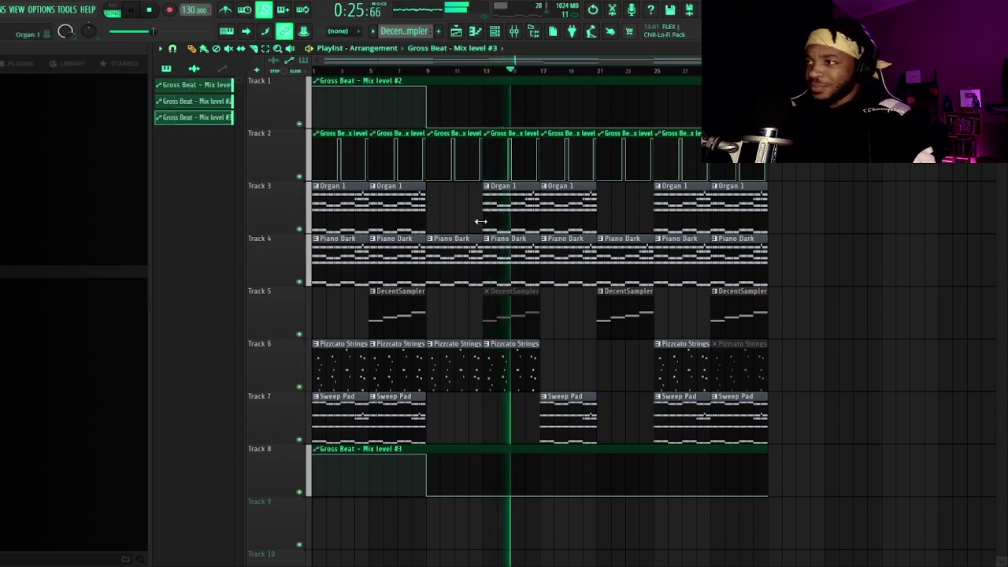
scroll(473, 77, up, 2)
click(474, 75)
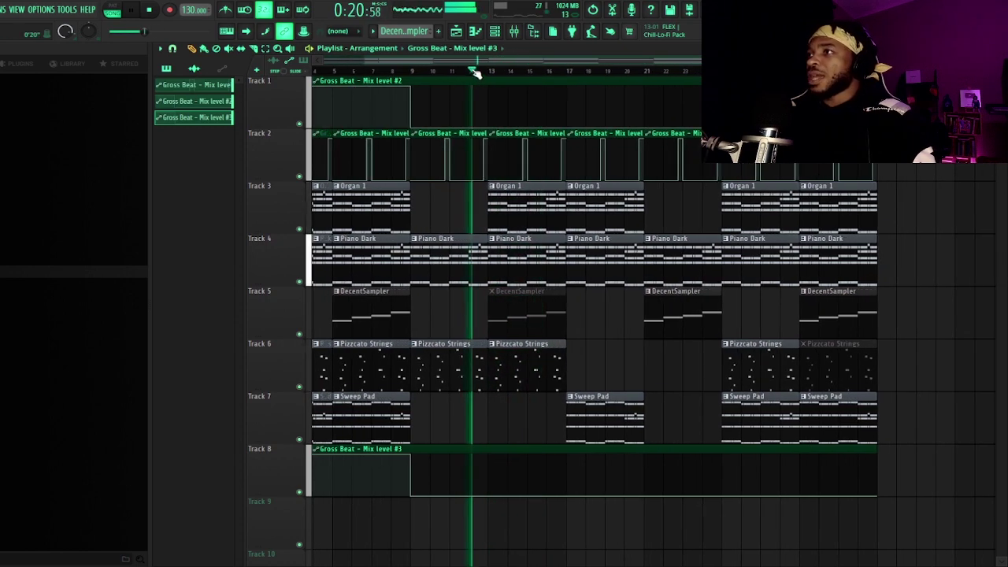
click(516, 32)
drag(235, 344, 233, 325)
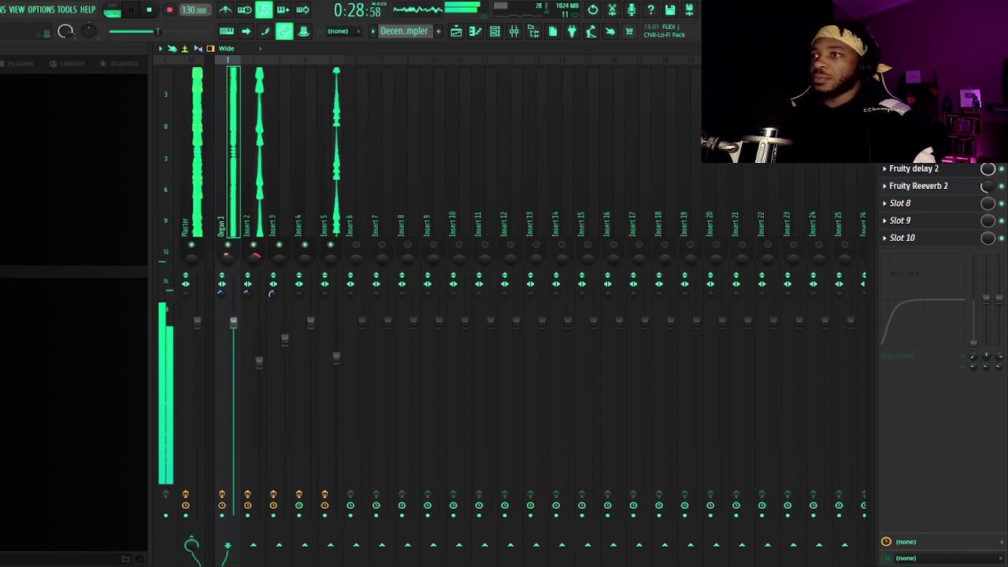
key(F5)
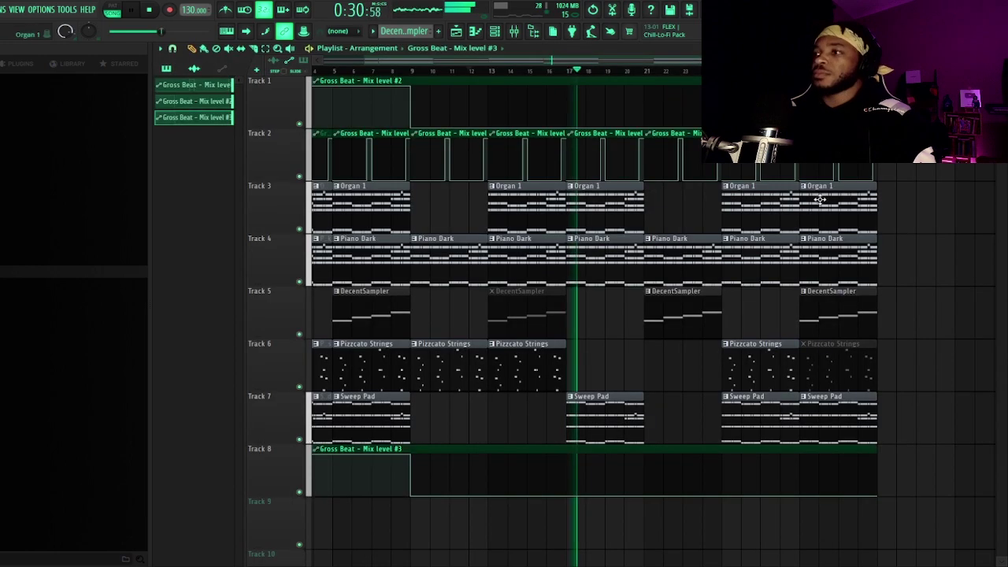
Place the Out My Mind - 138 BPM drum break from the drum kits at bar 1 on Track 9 and open its audio clip settings.
key(t)
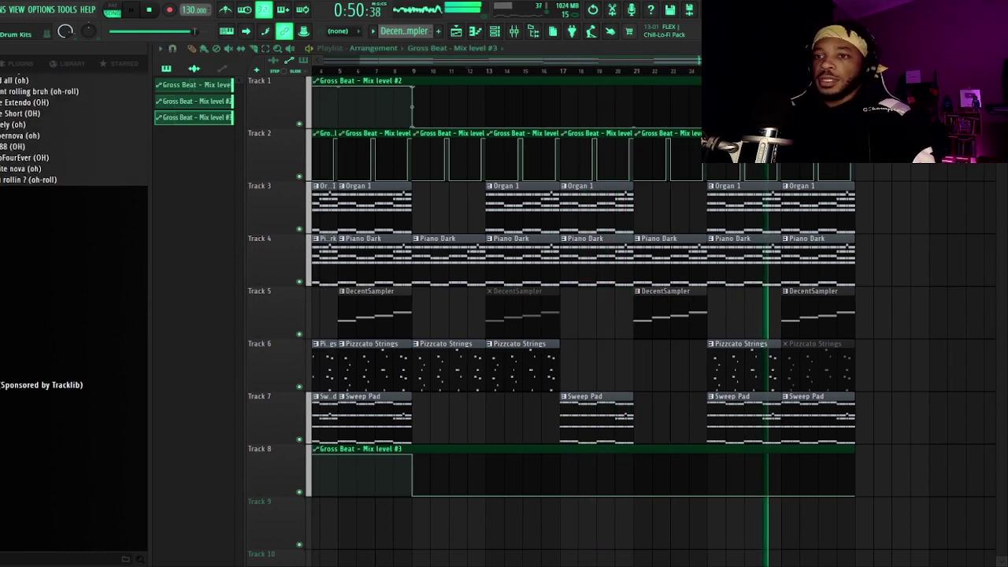
scroll(74, 236, down, 2)
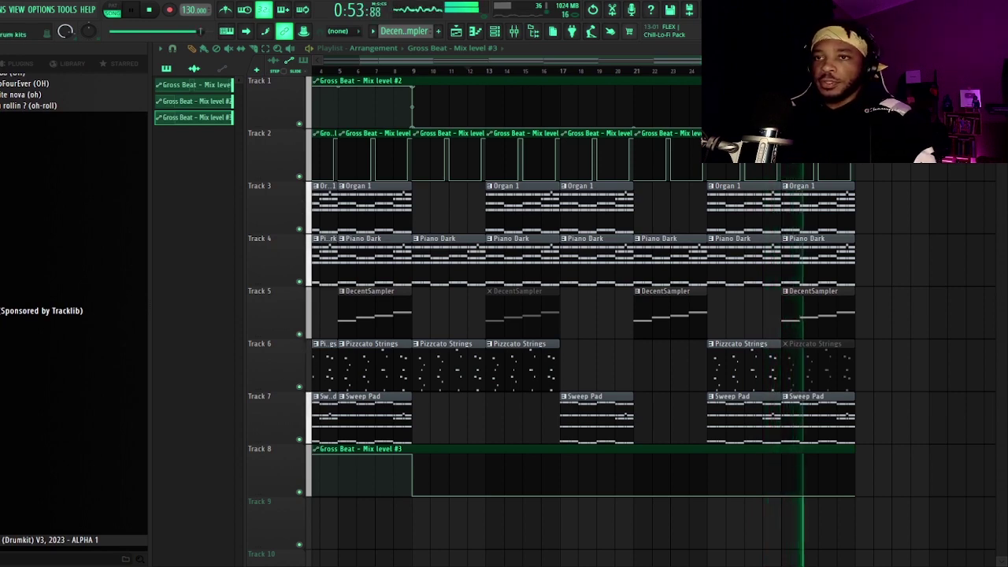
scroll(74, 315, down, 5)
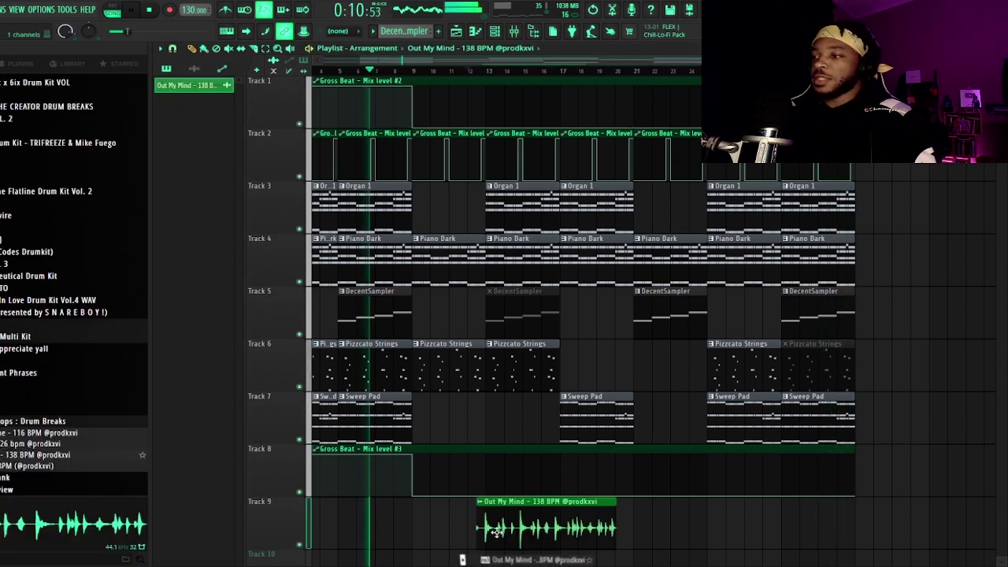
drag(622, 528, 455, 528)
double_click(379, 520)
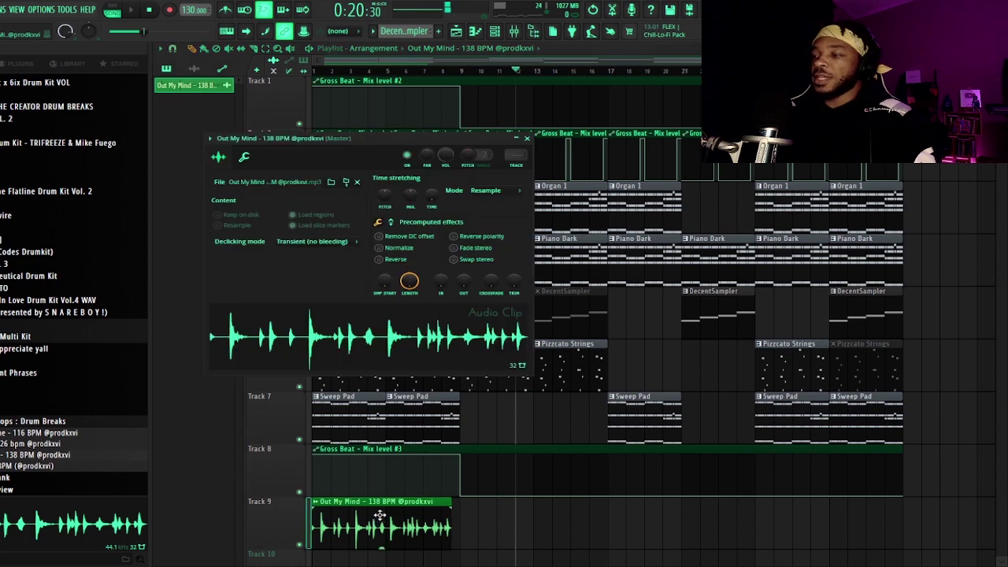
Set the drum break's time stretching to match the project tempo and stretch its clip on Track 9 to eight bars.
right_click(431, 194)
click(450, 284)
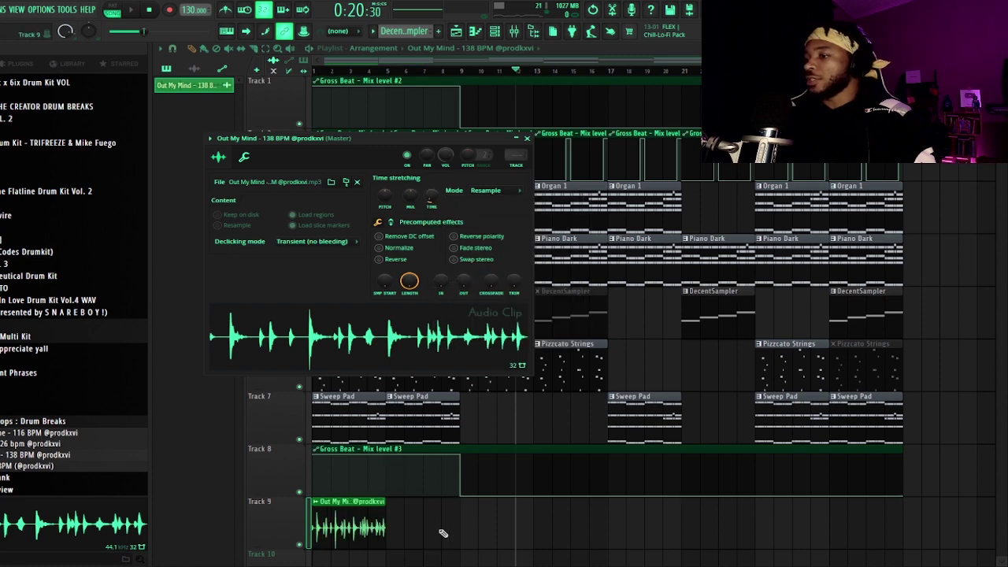
key(Escape)
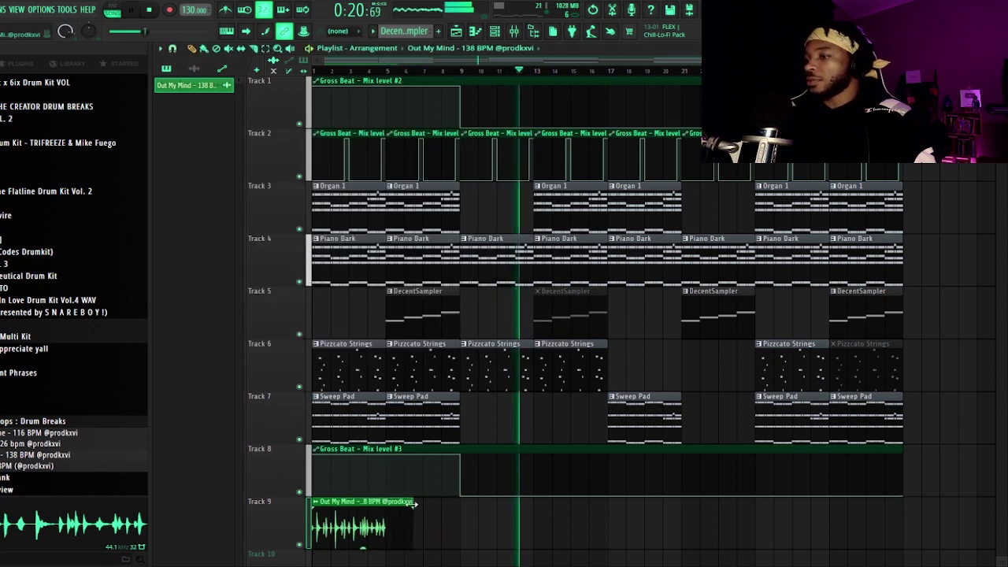
key(ctrl+z)
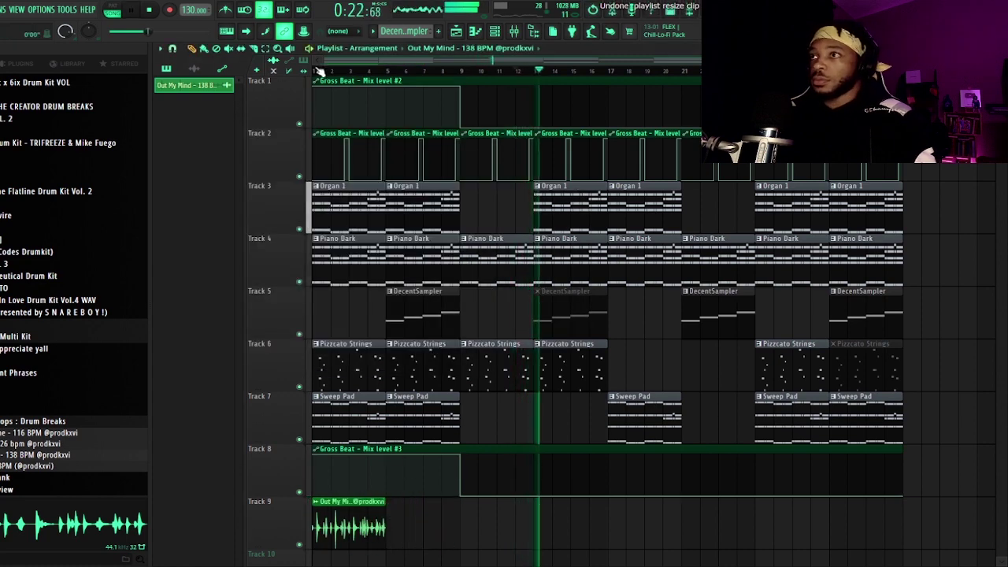
drag(388, 503, 415, 513)
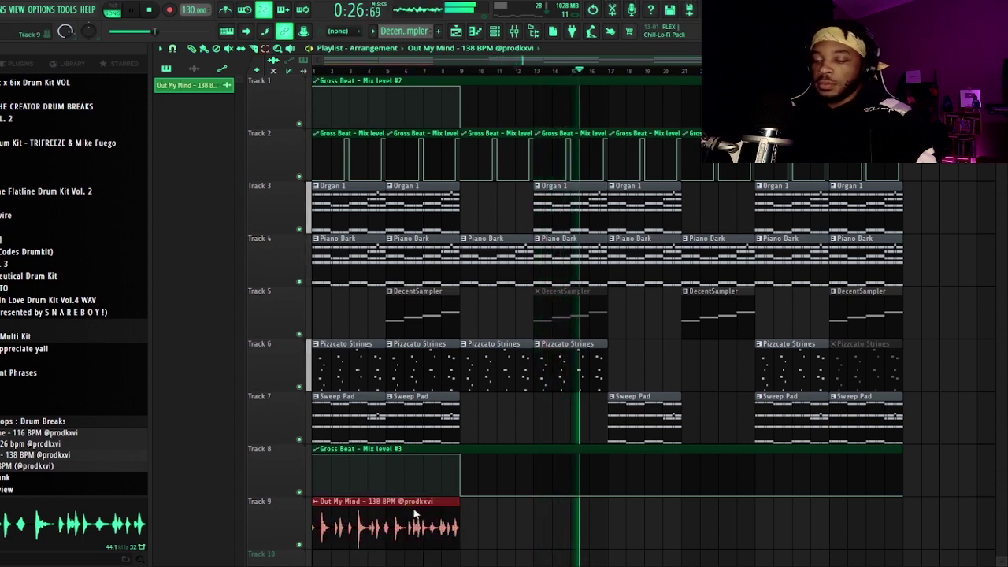
Duplicate the eight-bar drum break three times along Track 9 to fill all 32 bars.
key(ctrl+b)
key(ctrl+b)
key(ctrl+b)
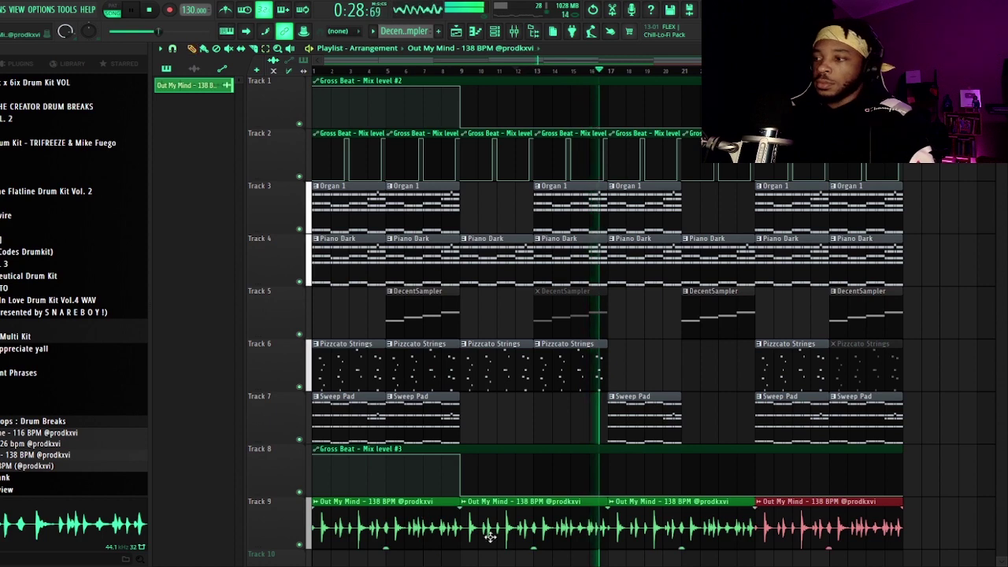
Route the Out My Mind drum break to mixer Insert 6 and lower that track's fader.
double_click(418, 514)
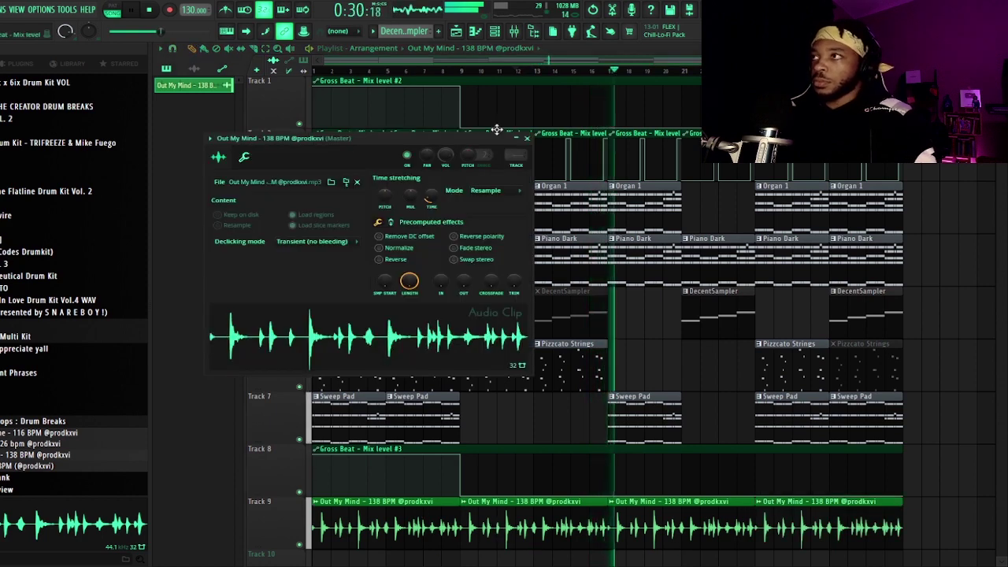
click(513, 31)
click(354, 221)
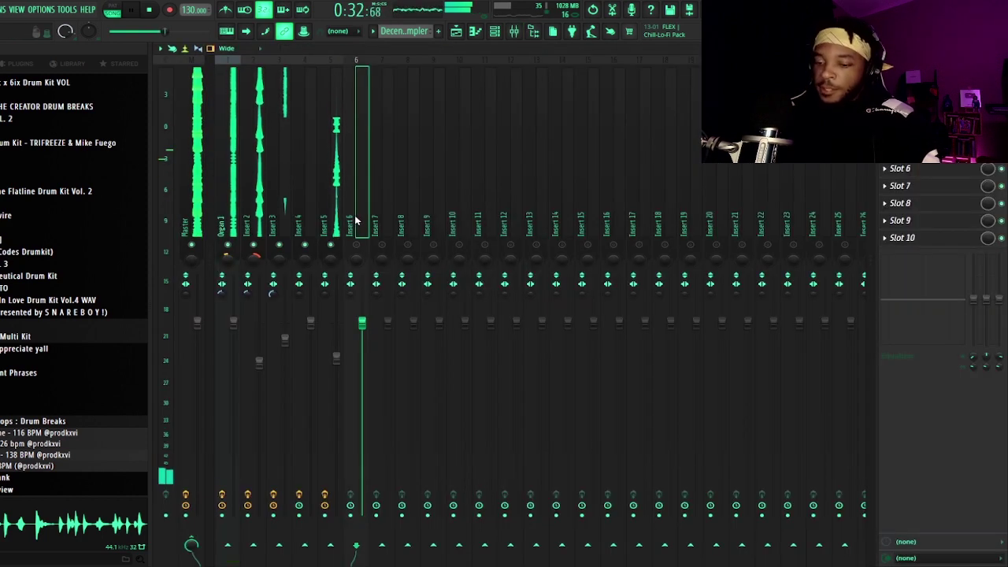
key(ctrl+l)
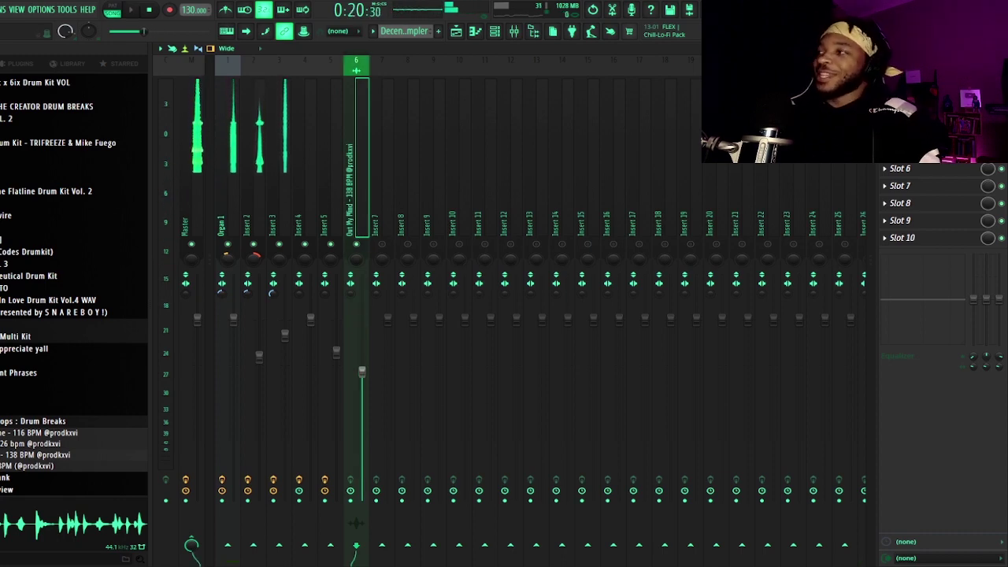
Add Fruity Parametric EQ 2 with the Radio preset to the drum break's mixer track and lower its main level slightly.
click(905, 82)
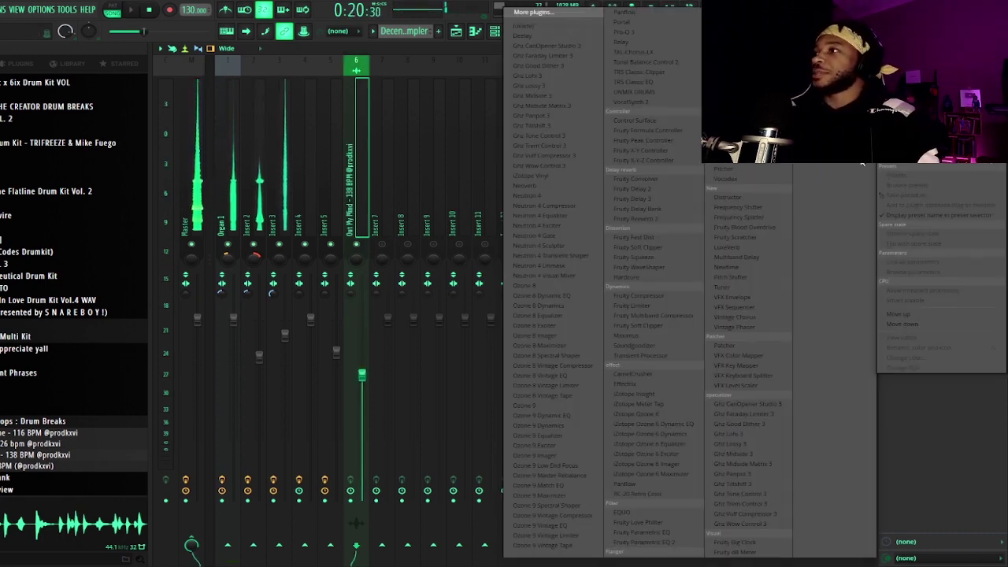
click(716, 35)
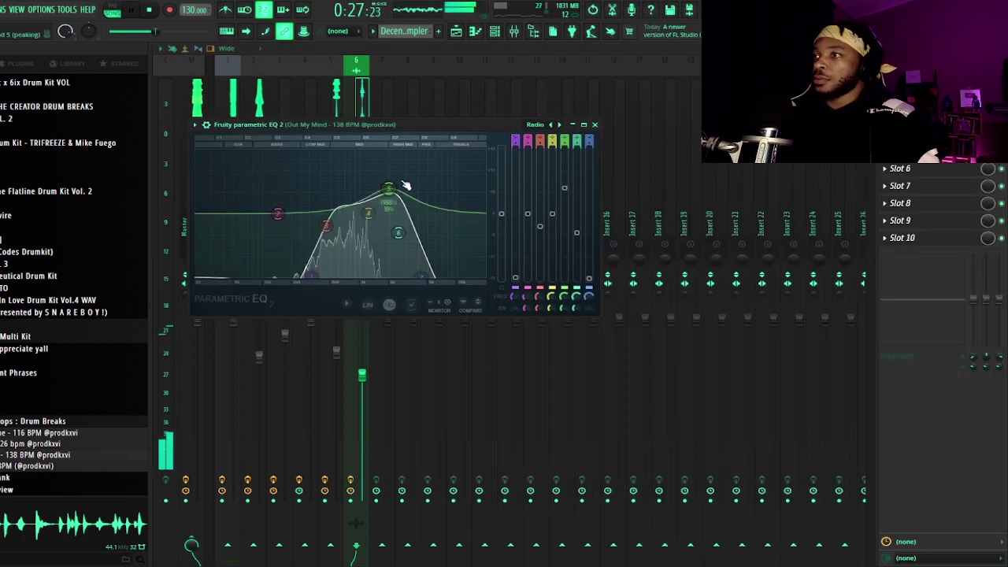
drag(500, 214, 501, 220)
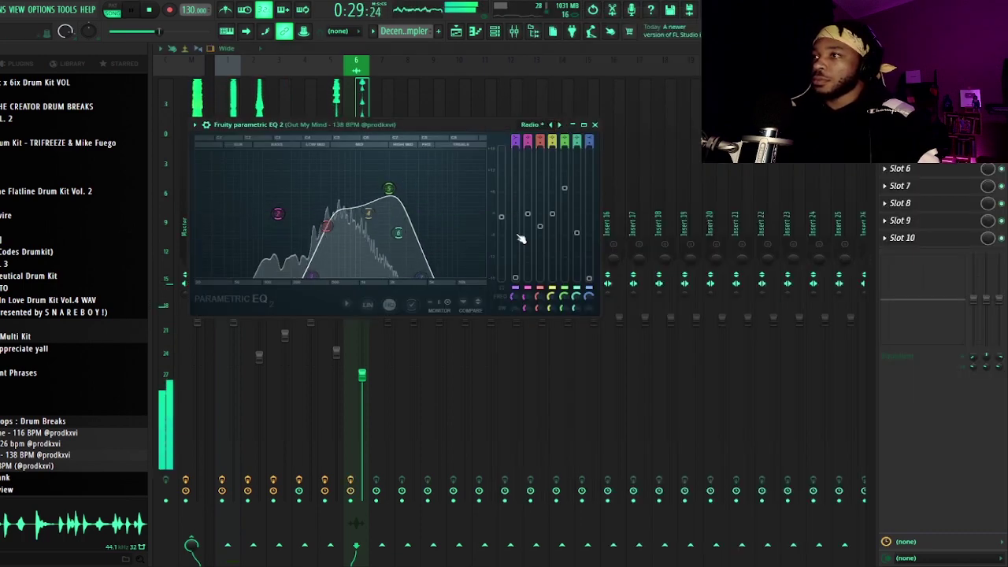
Shift the EQ's low and high cutoffs down in frequency, reduce the band 5 boost, and raise the drum break fader.
drag(325, 226, 315, 226)
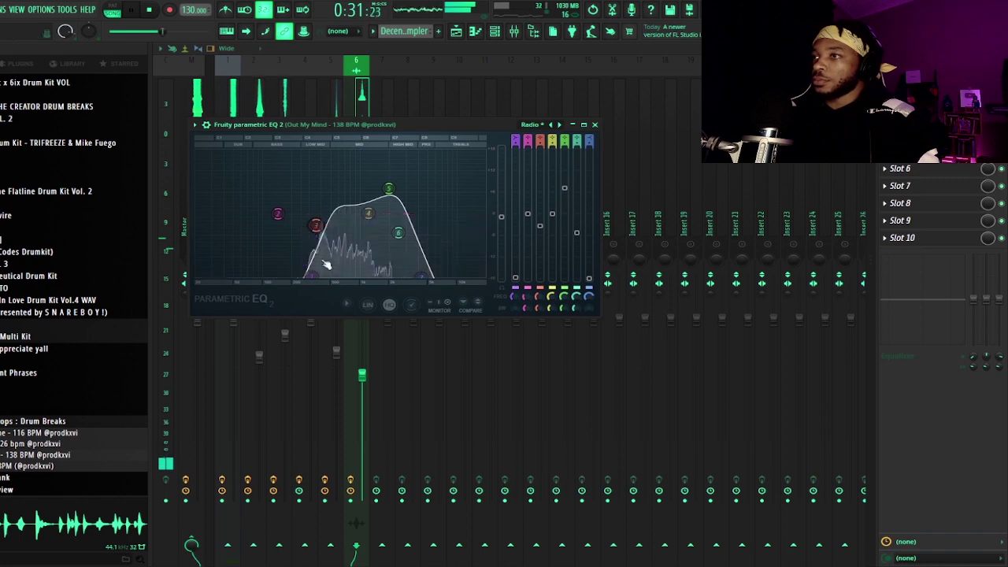
drag(421, 277, 403, 277)
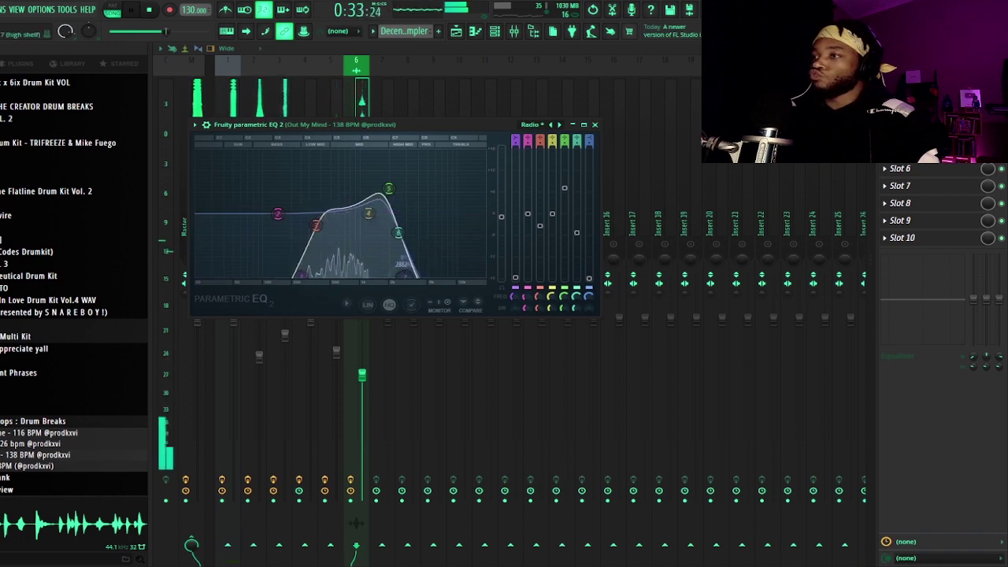
mouse_move(388, 188)
mouse_down()
mouse_move(372, 194)
mouse_move(386, 201)
mouse_up()
drag(315, 226, 314, 225)
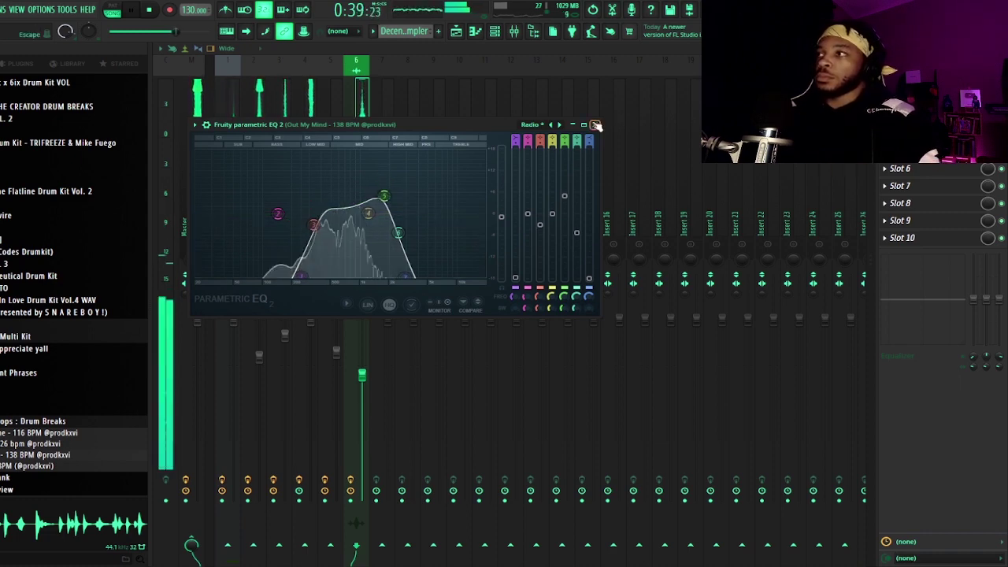
click(360, 375)
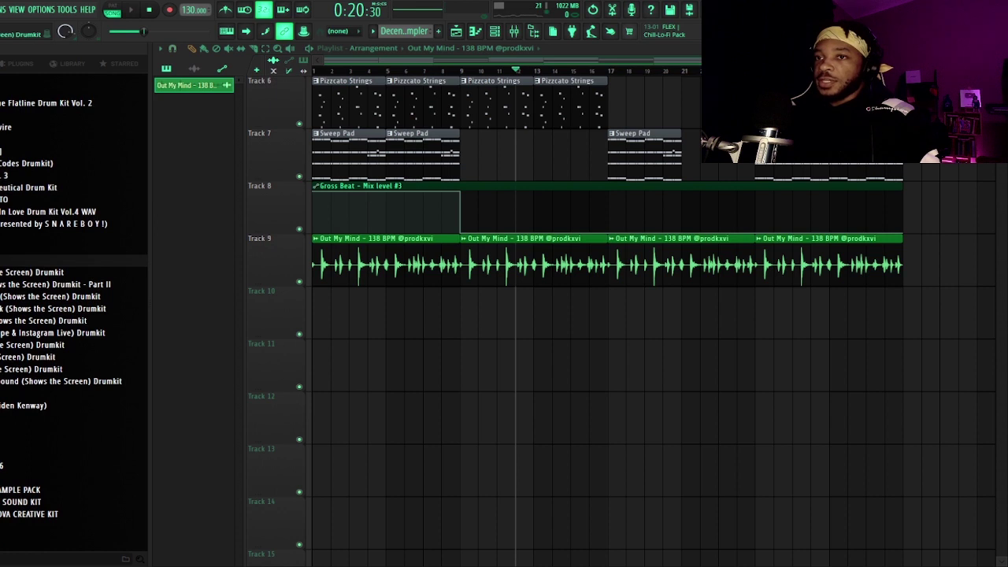
Browse the Southside (Periscope & Instagram Live) drum kit's effects, place DP Bell at bar 1 on Track 10, and play it.
scroll(74, 303, down, 4)
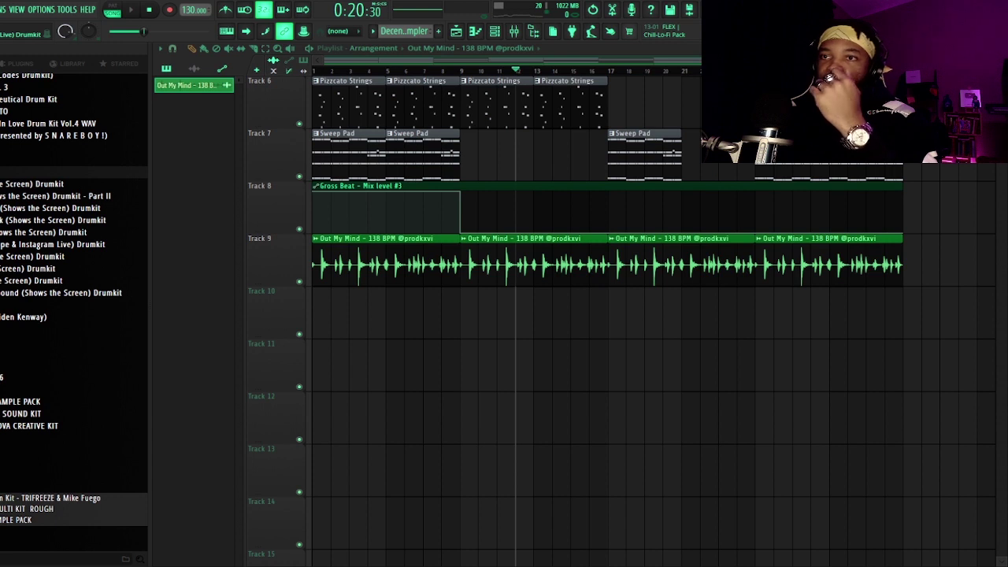
click(71, 244)
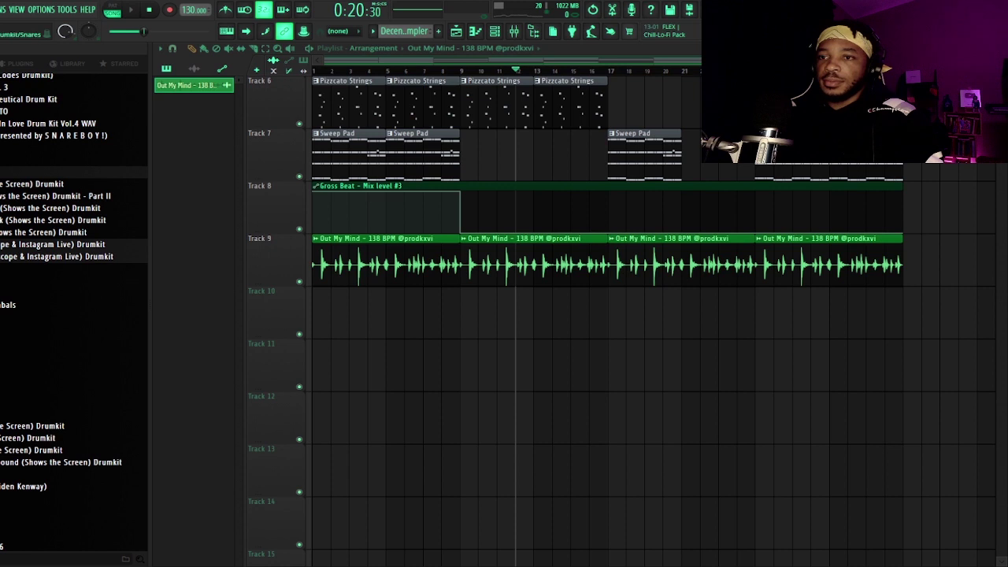
click(16, 378)
scroll(16, 315, up, 2)
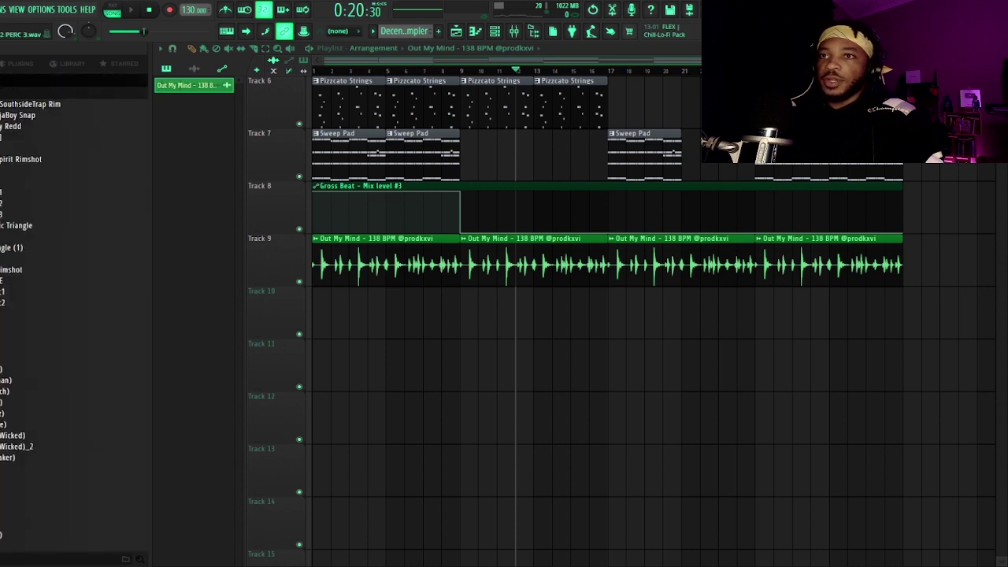
scroll(71, 315, up, 5)
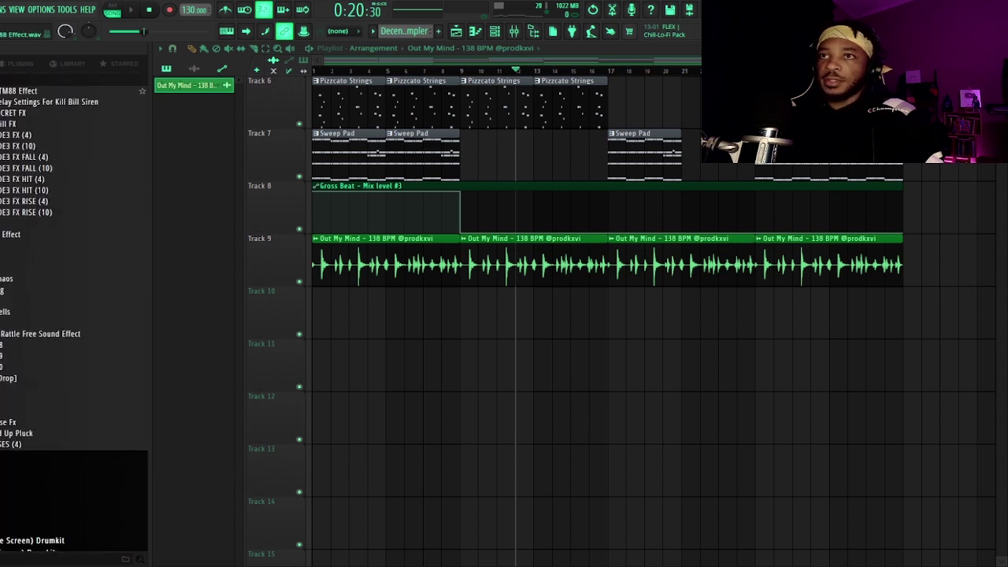
click(16, 113)
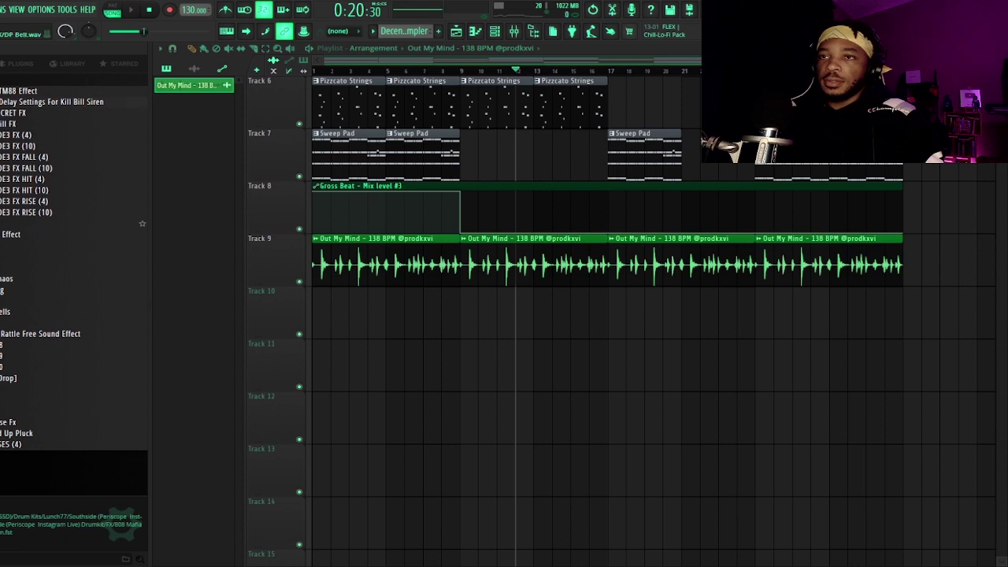
drag(47, 101, 254, 304)
key(space)
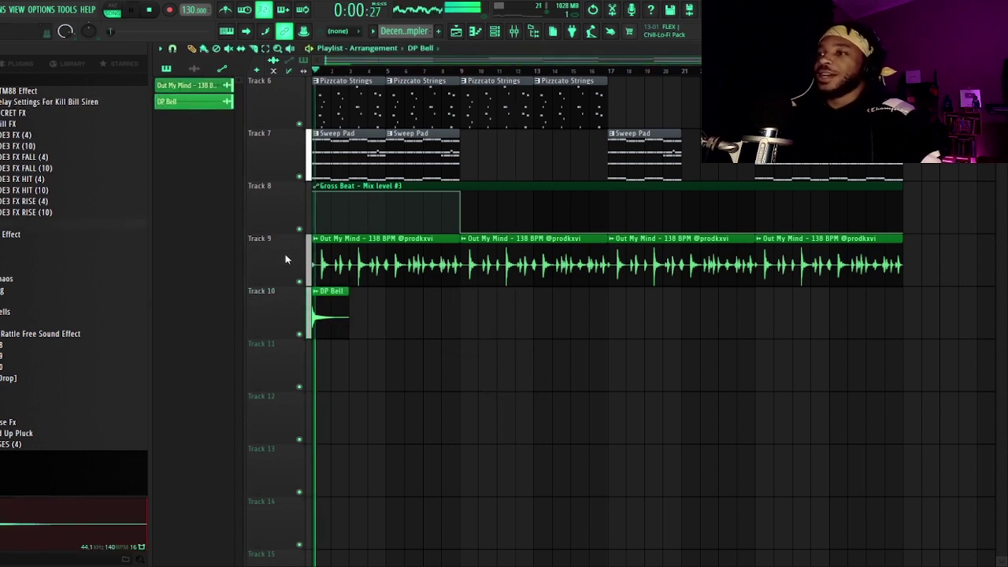
Adjust the time-stretching pitch of the DP Bell audio clip by ear.
double_click(326, 293)
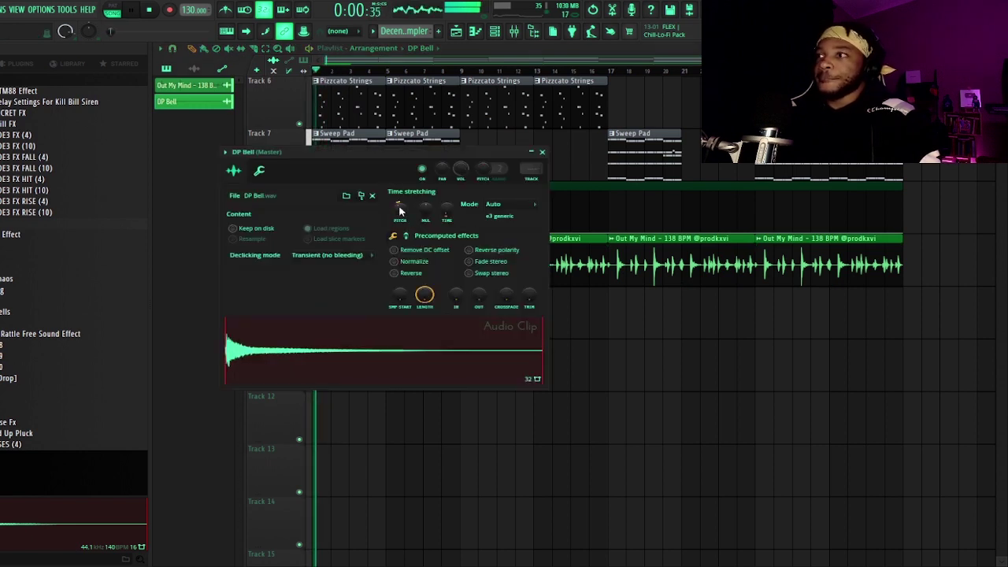
drag(399, 211, 399, 204)
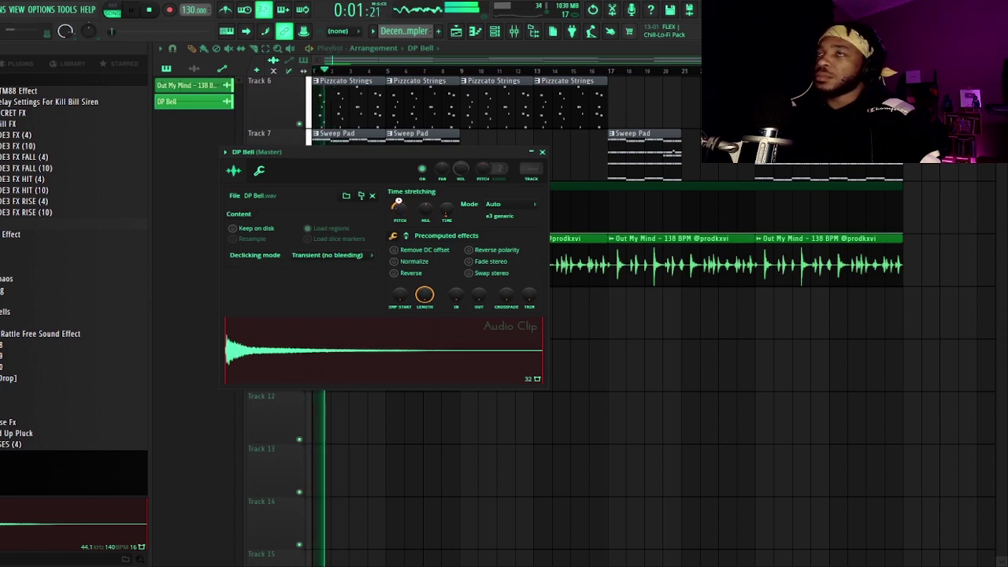
key(Escape)
Place further DP Bell clips at bars 9, 17 and 25 on Track 10.
drag(504, 362, 472, 315)
drag(634, 315, 607, 315)
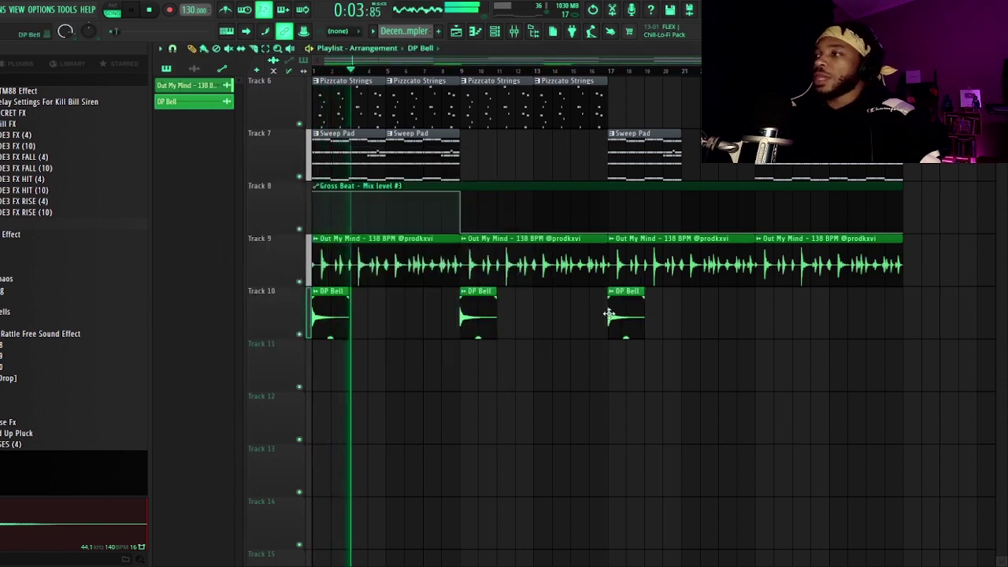
drag(807, 315, 756, 314)
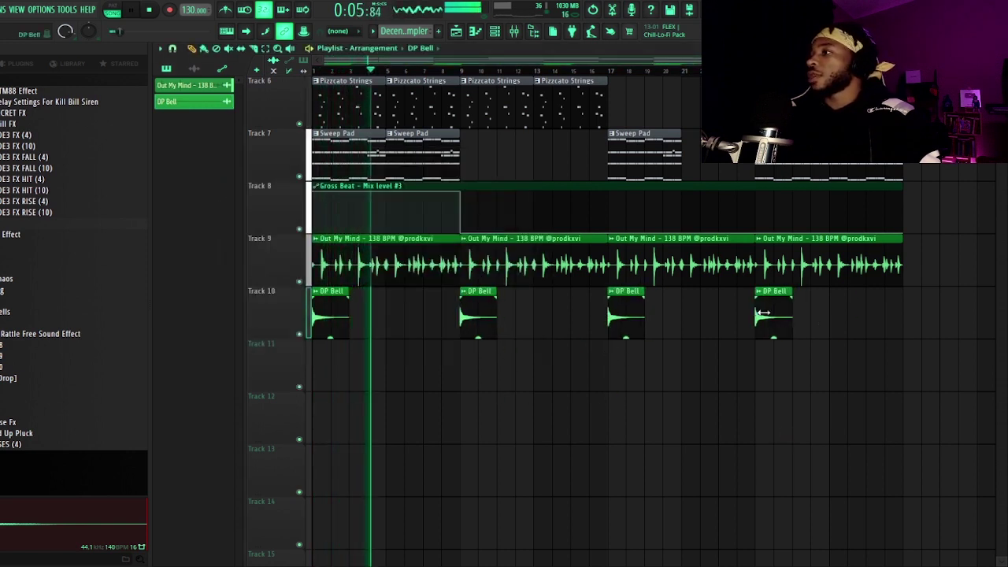
Route DP Bell to mixer Insert 7 and lower its fader to about the level of Insert 2.
double_click(756, 313)
click(512, 32)
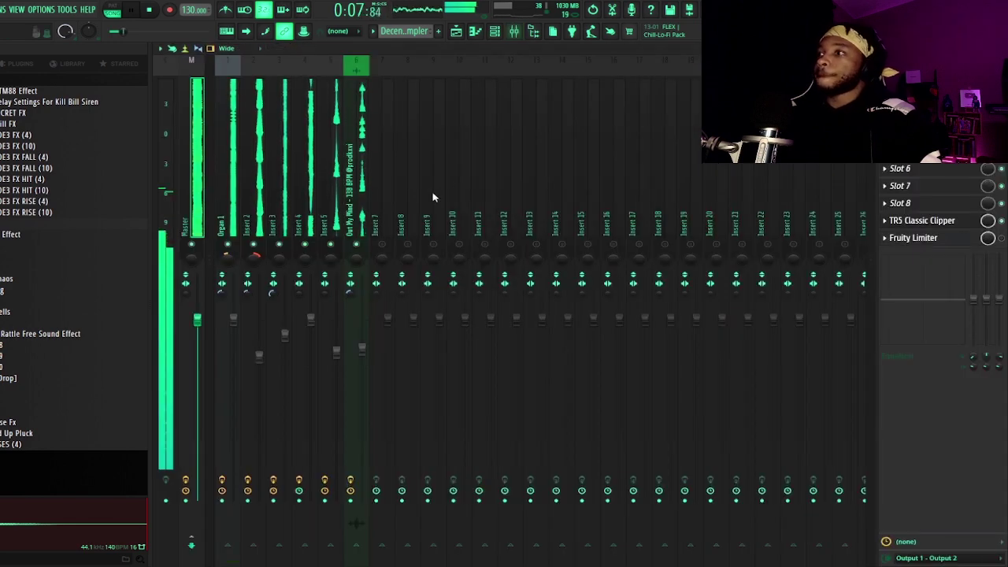
click(386, 227)
key(ctrl+l)
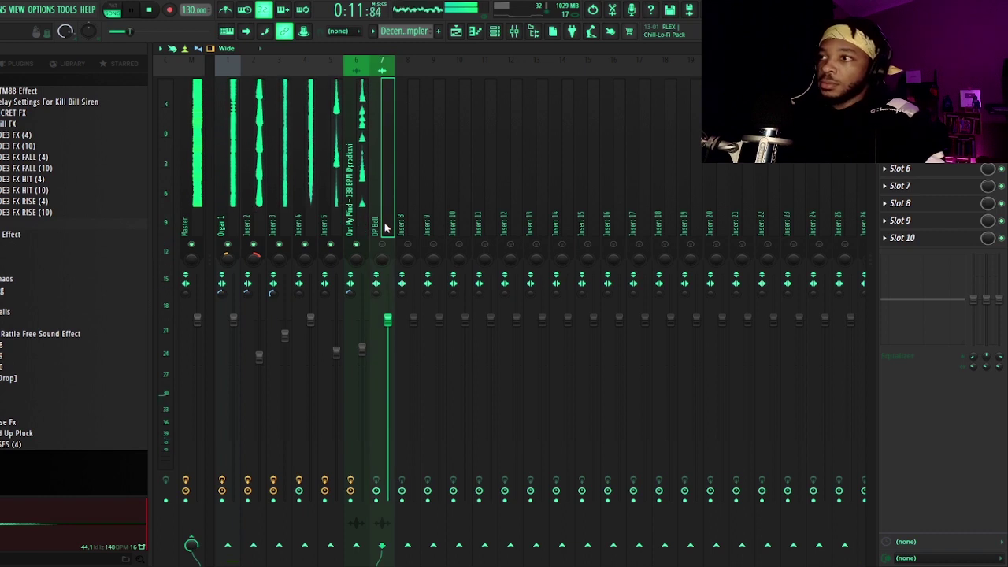
drag(387, 316, 388, 356)
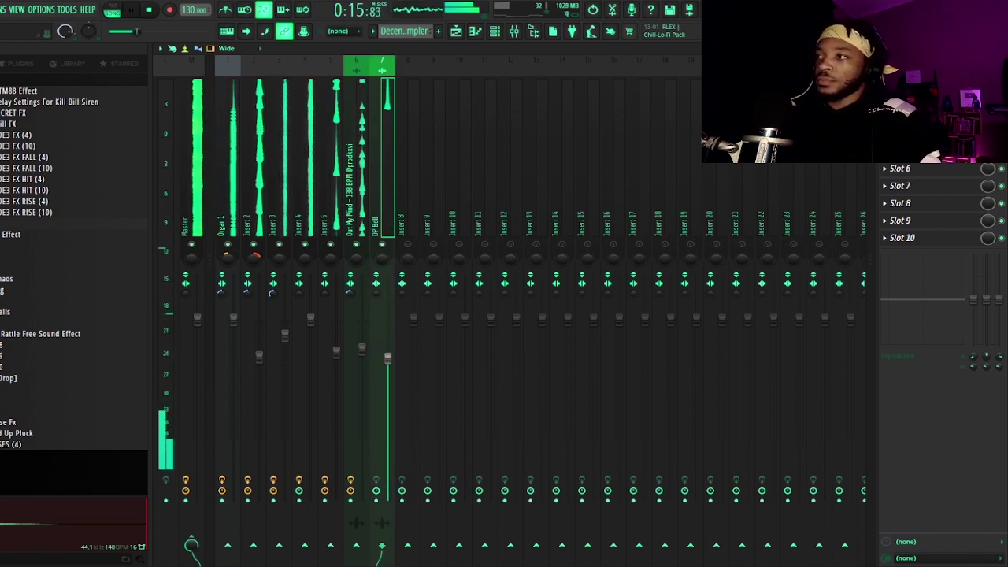
Add Fruity Delay 2 with the Widen preset to the DP Bell mixer track.
click(906, 165)
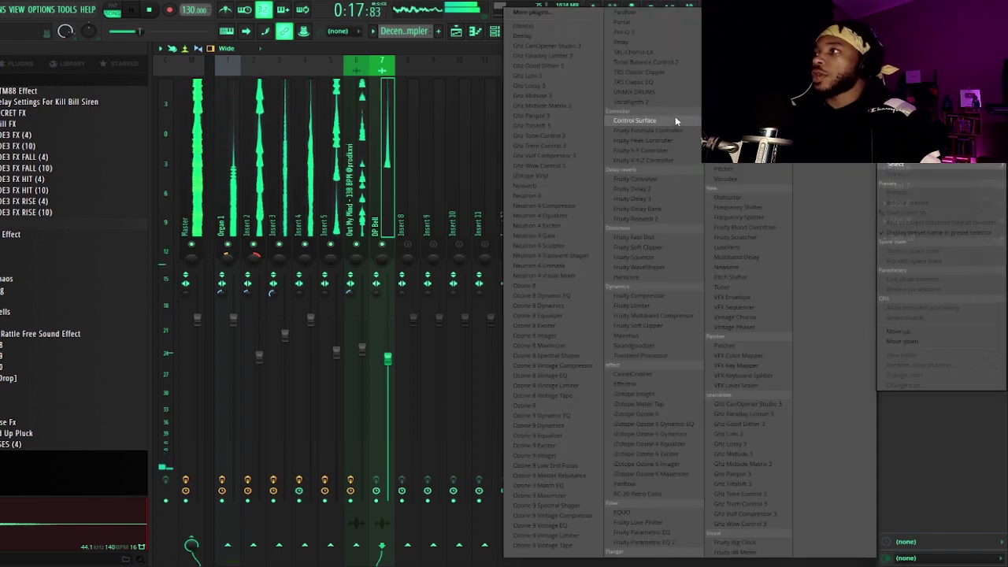
click(664, 225)
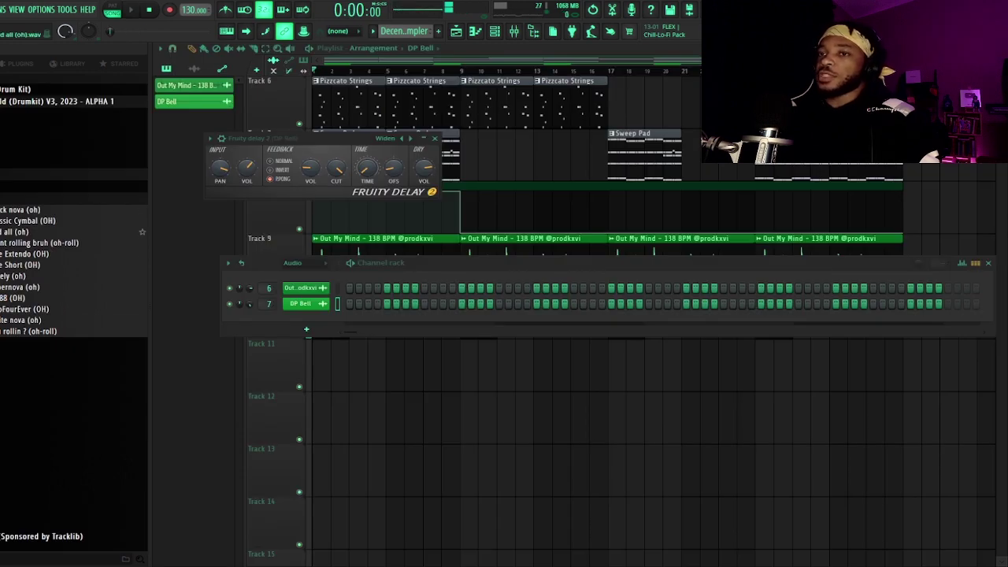
Place the mayday (fx) sample from the drum kit at bar 9 on Track 11 and set the playhead to bar 9.
scroll(74, 260, down, 2)
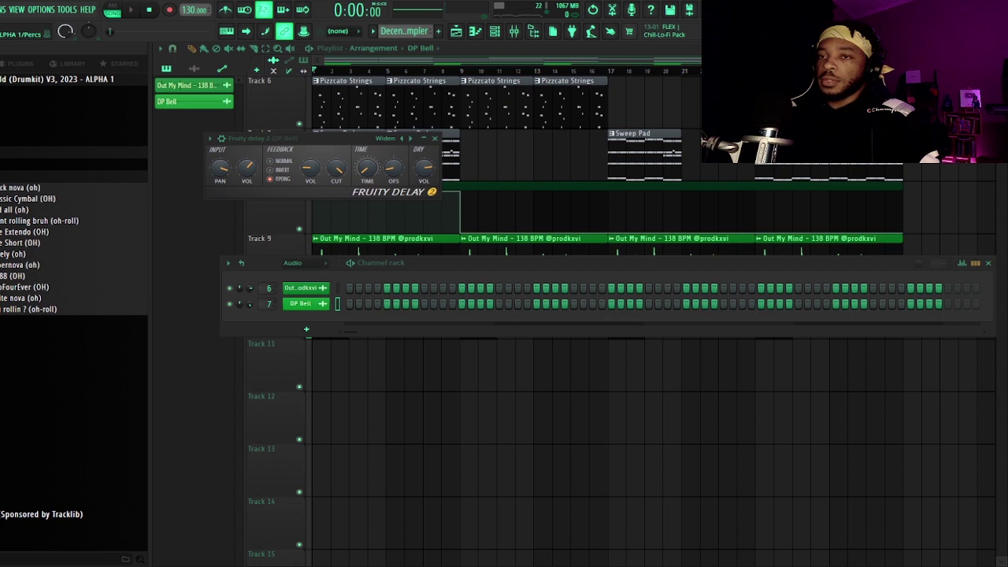
click(71, 141)
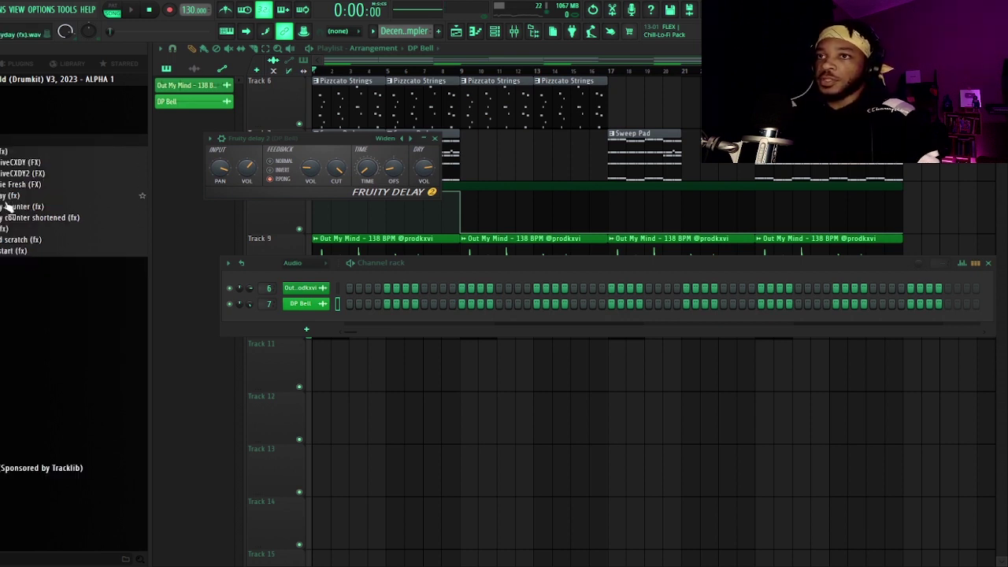
drag(12, 195, 464, 356)
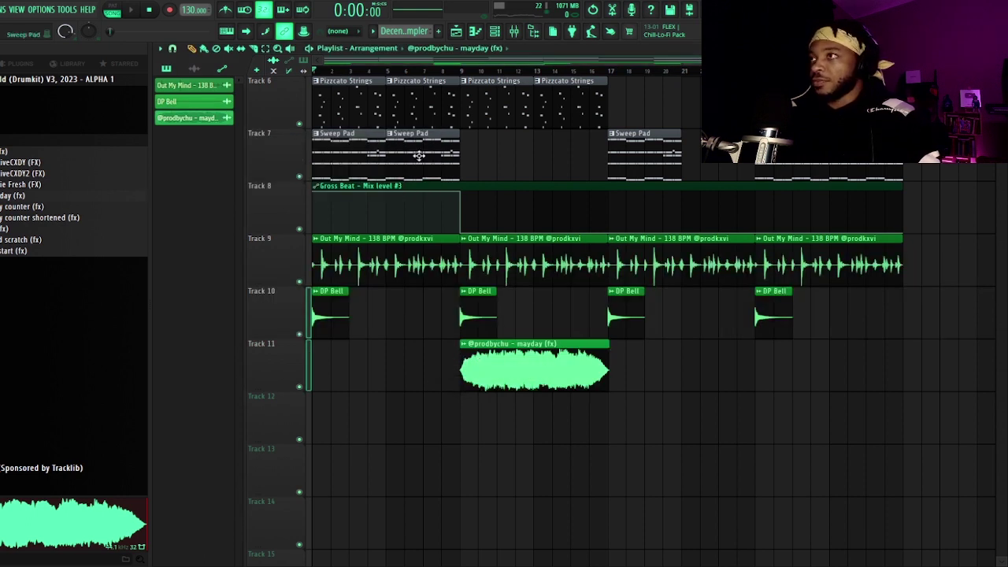
scroll(488, 71, up, 4)
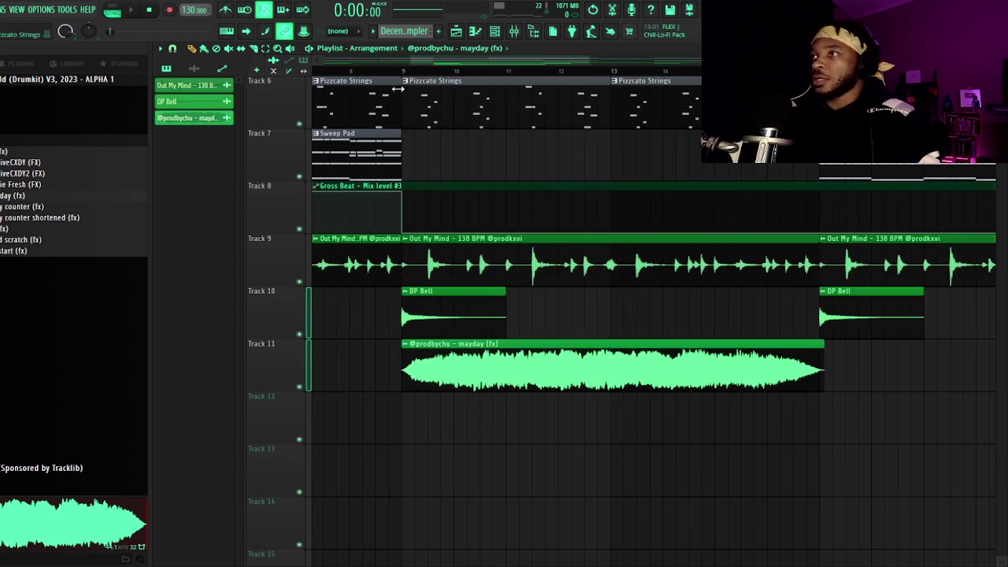
click(404, 71)
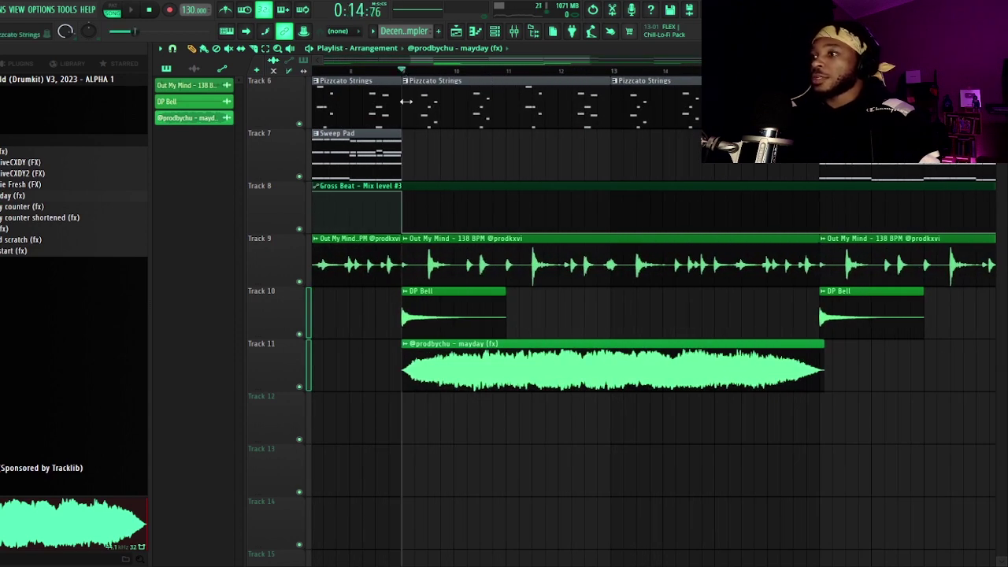
Route the mayday (fx) sample to mixer Insert 8 and lower its fader well below the DP Bell fader.
double_click(489, 366)
click(518, 31)
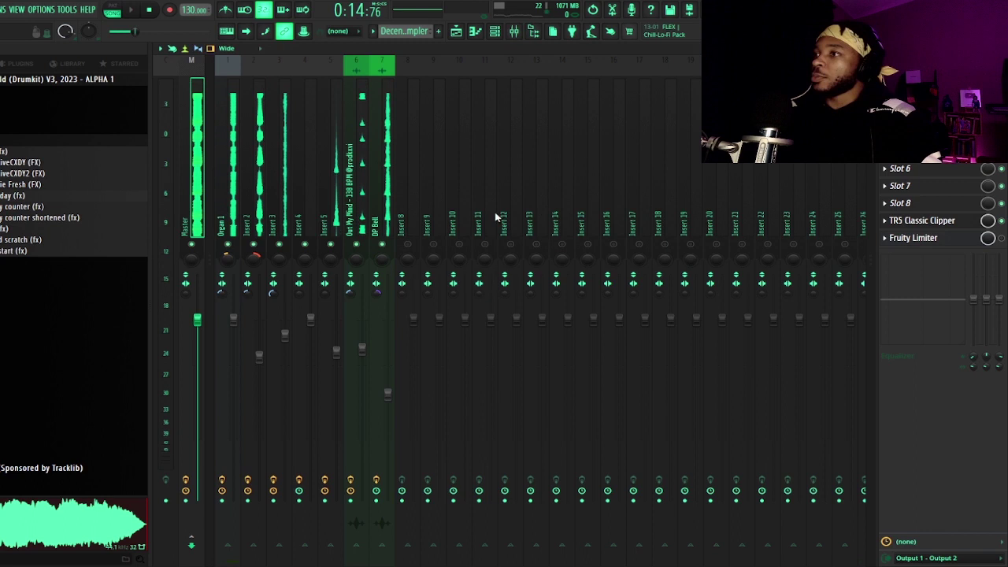
click(414, 222)
key(ctrl+l)
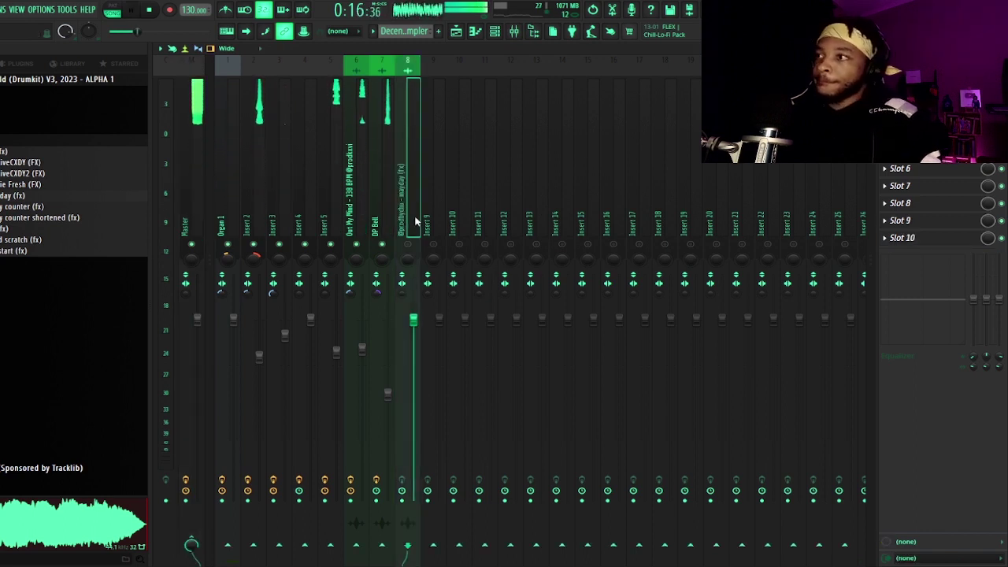
drag(413, 319, 413, 439)
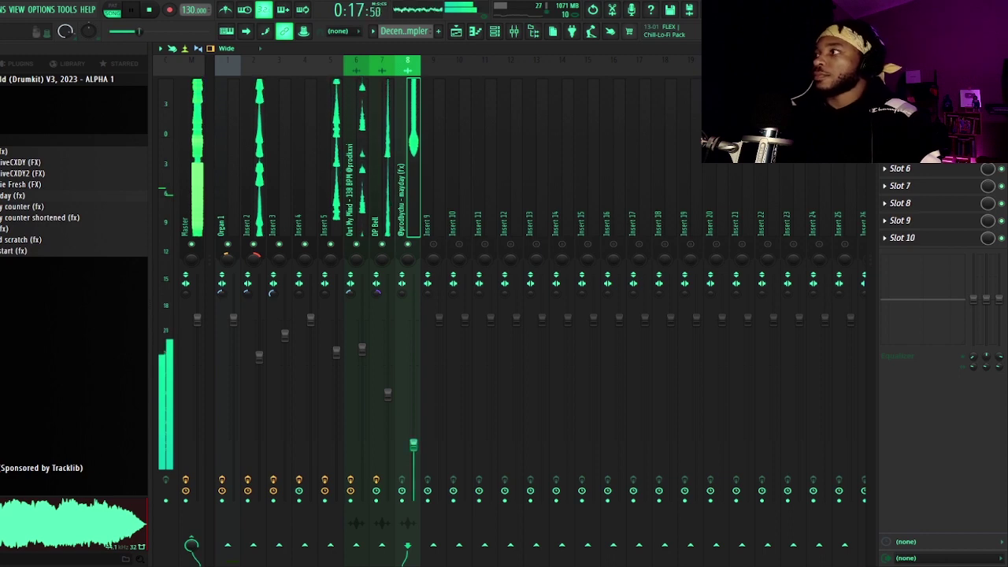
Add Fruity Parametric EQ 2 to the mayday mixer track, using the preset after Default and shaping its high frequencies.
click(897, 82)
click(654, 541)
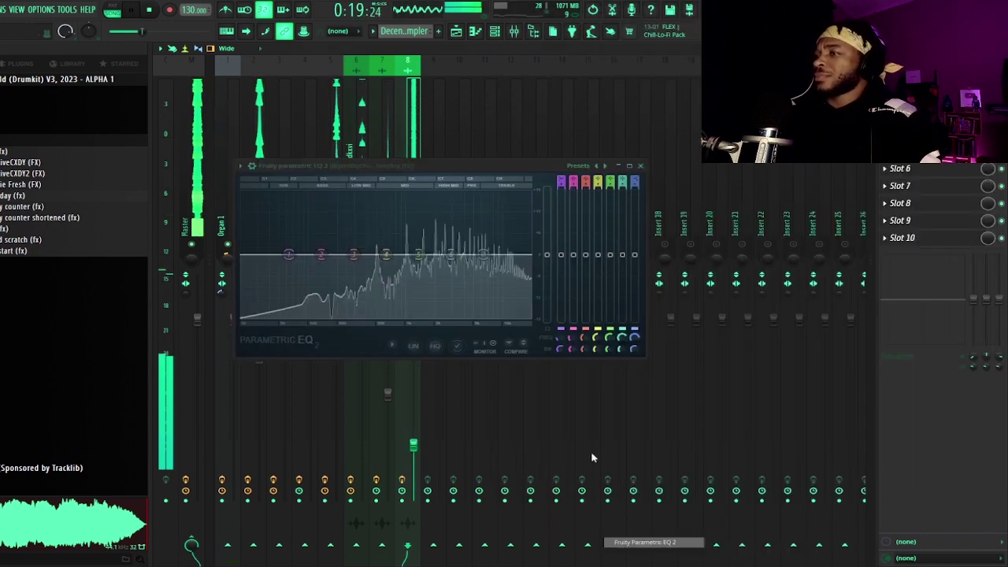
click(605, 166)
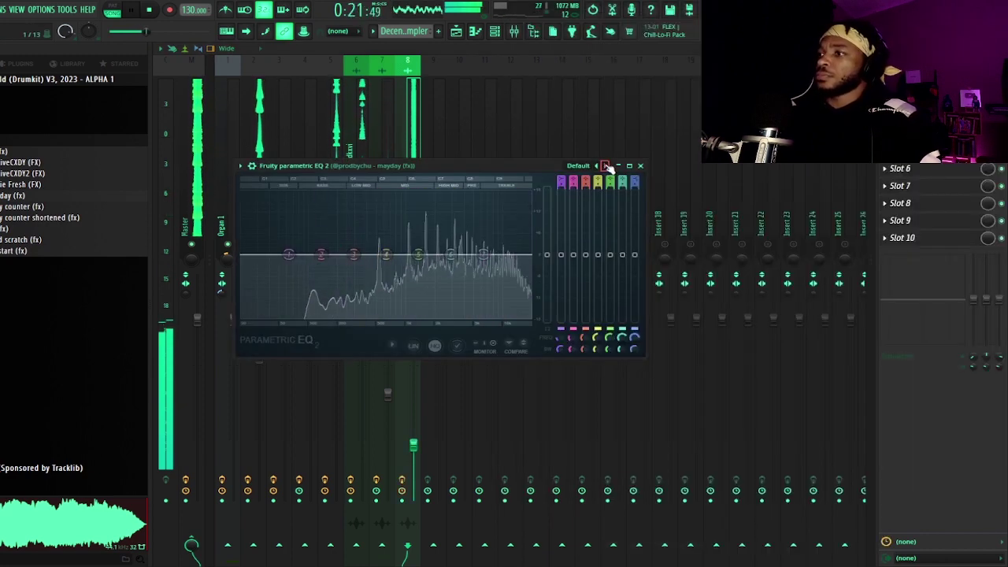
drag(505, 234, 493, 254)
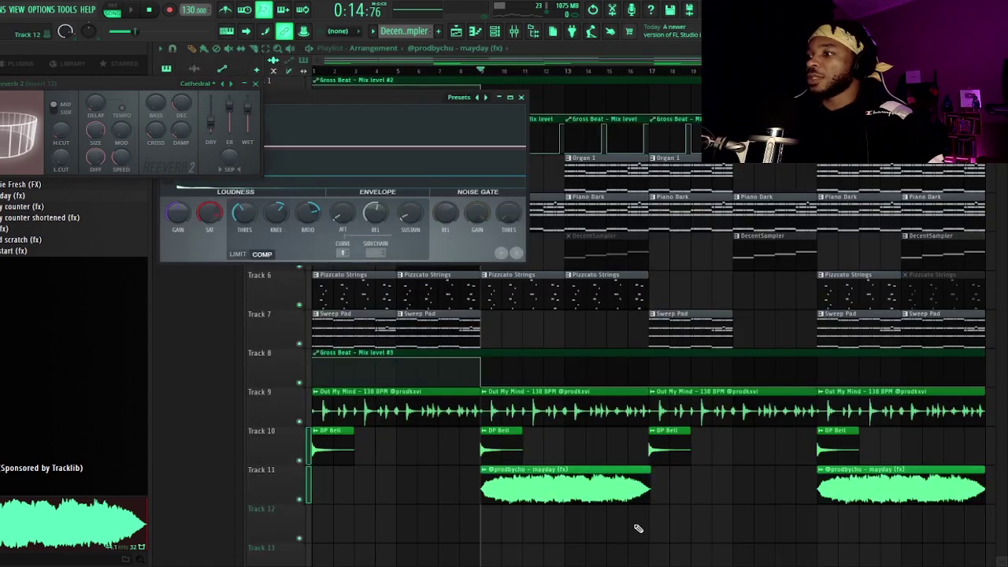
click(520, 97)
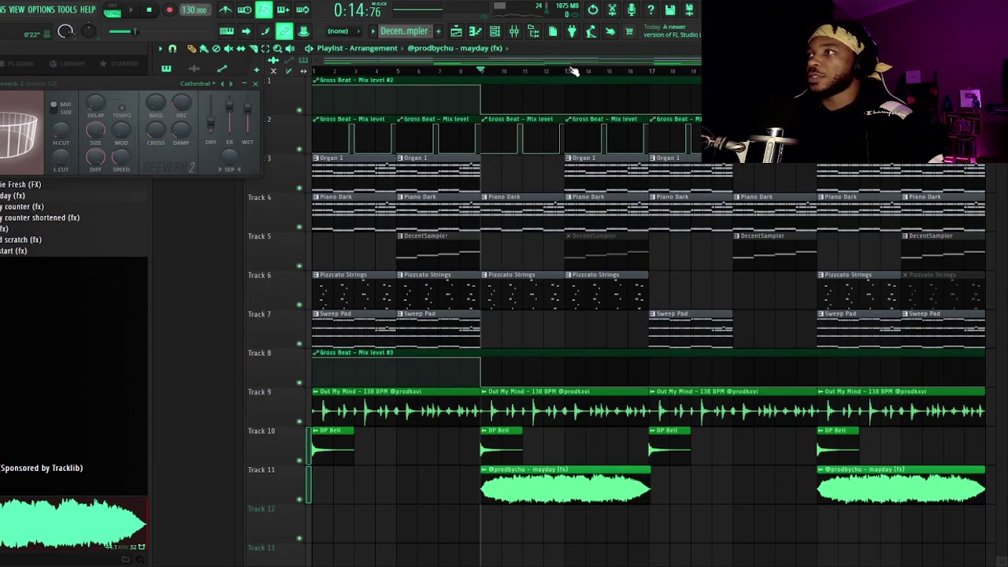
Arm the Master mixer track for recording and render the full song from it to a new audio clip.
key(F9)
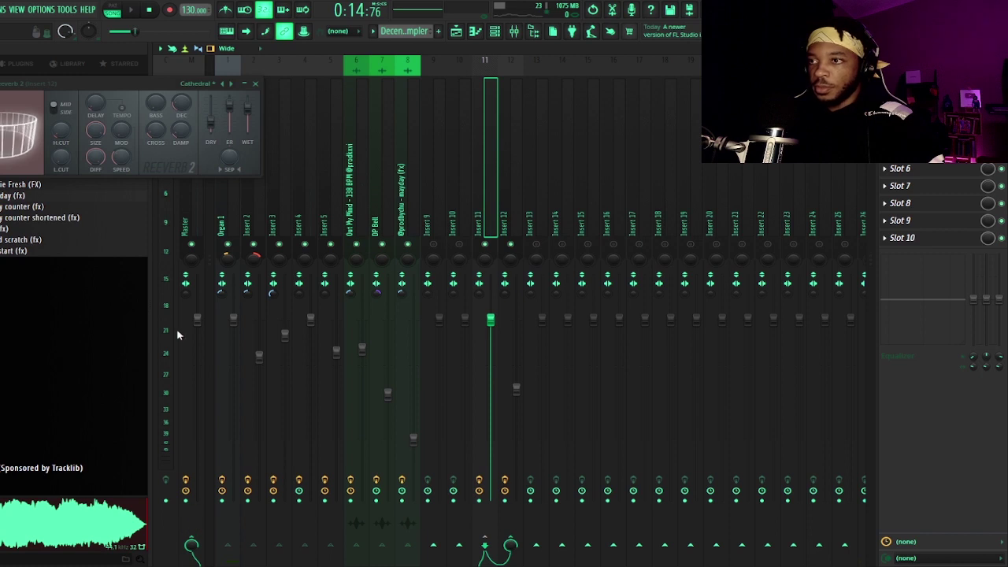
click(185, 501)
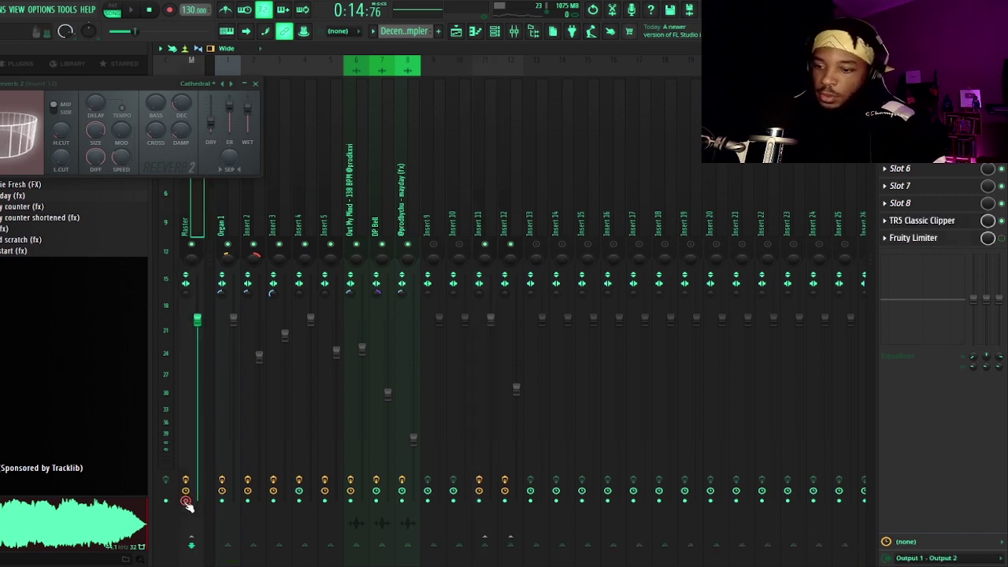
key(alt+r)
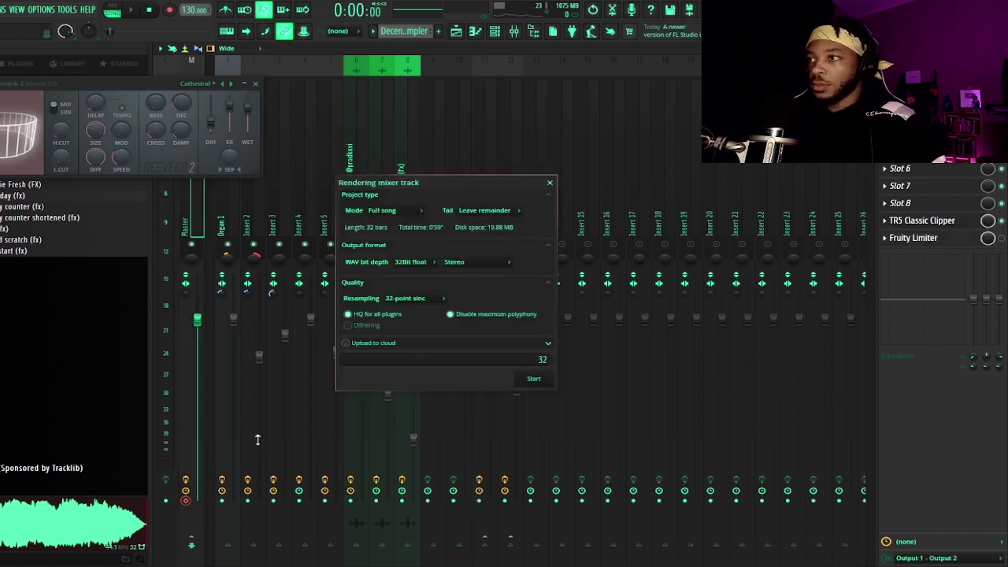
key(Escape)
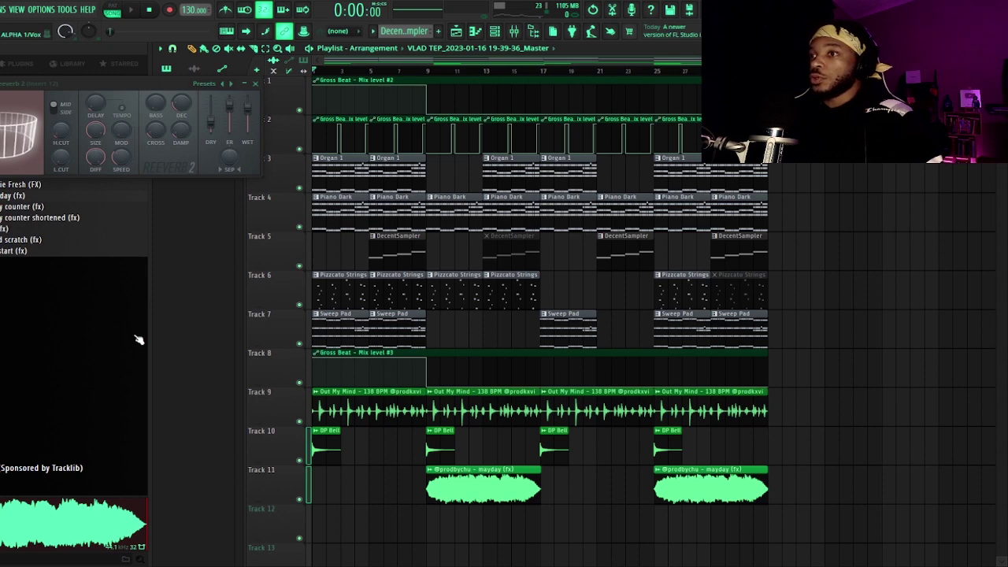
Mute the original pattern, automation and audio clips on Tracks 1 to 11 of the playlist.
key(t)
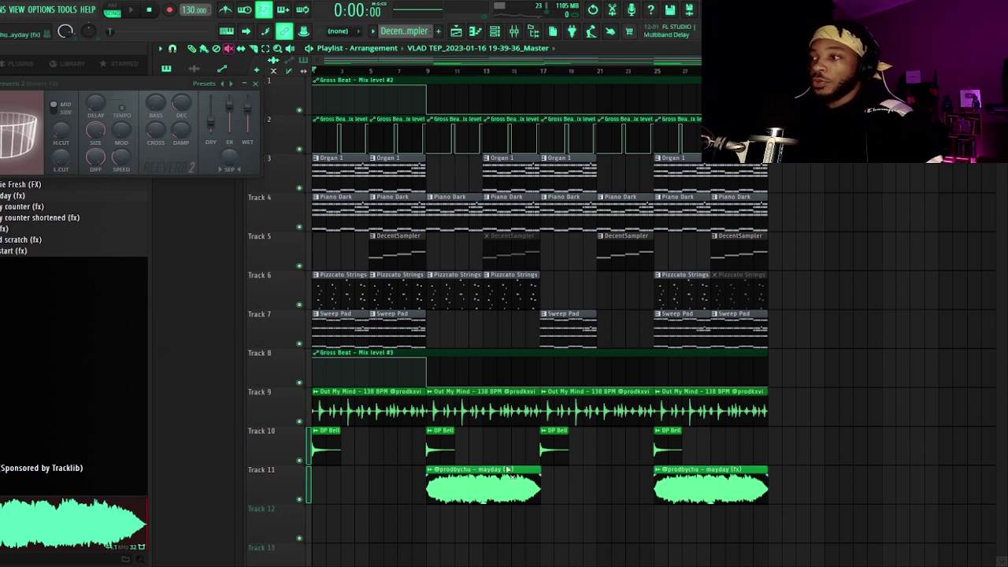
mouse_move(433, 453)
mouse_down()
mouse_move(611, 461)
mouse_move(675, 402)
mouse_up()
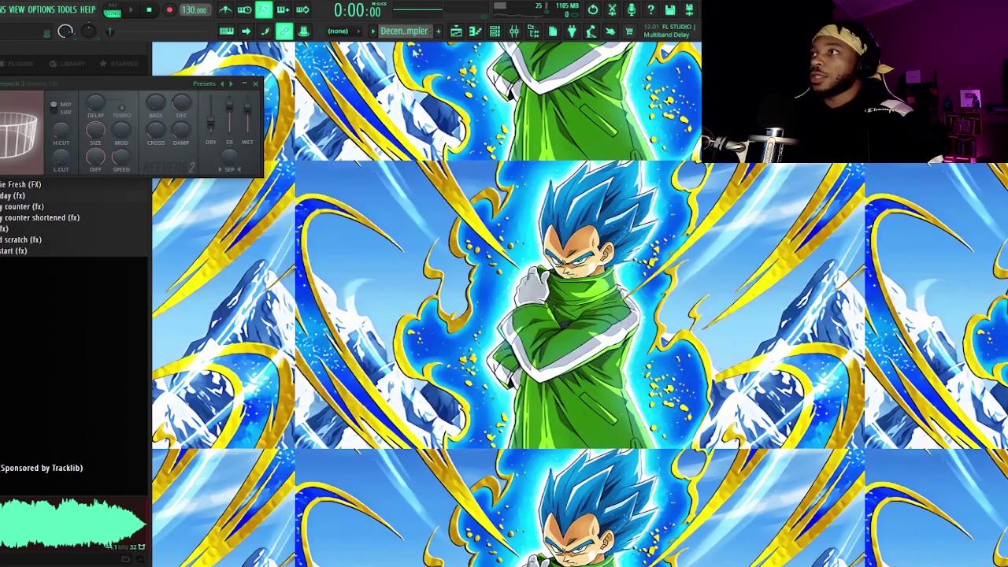
click(256, 84)
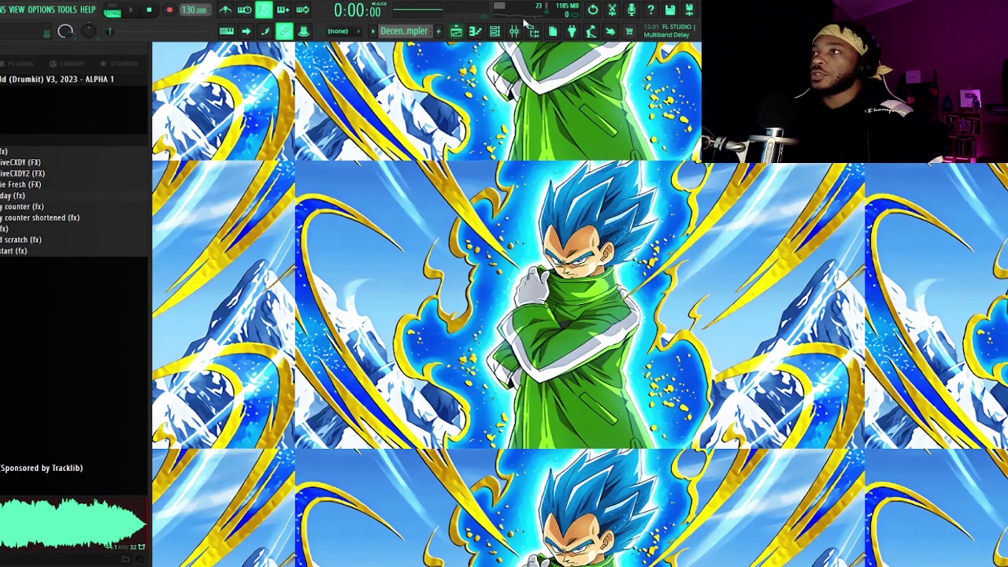
click(456, 31)
mouse_move(386, 347)
mouse_down()
mouse_move(593, 324)
mouse_move(616, 403)
mouse_up()
mouse_move(748, 522)
mouse_down()
mouse_move(650, 480)
mouse_move(788, 276)
mouse_move(479, 140)
mouse_move(472, 98)
mouse_move(343, 89)
mouse_move(603, 222)
mouse_move(365, 222)
mouse_up()
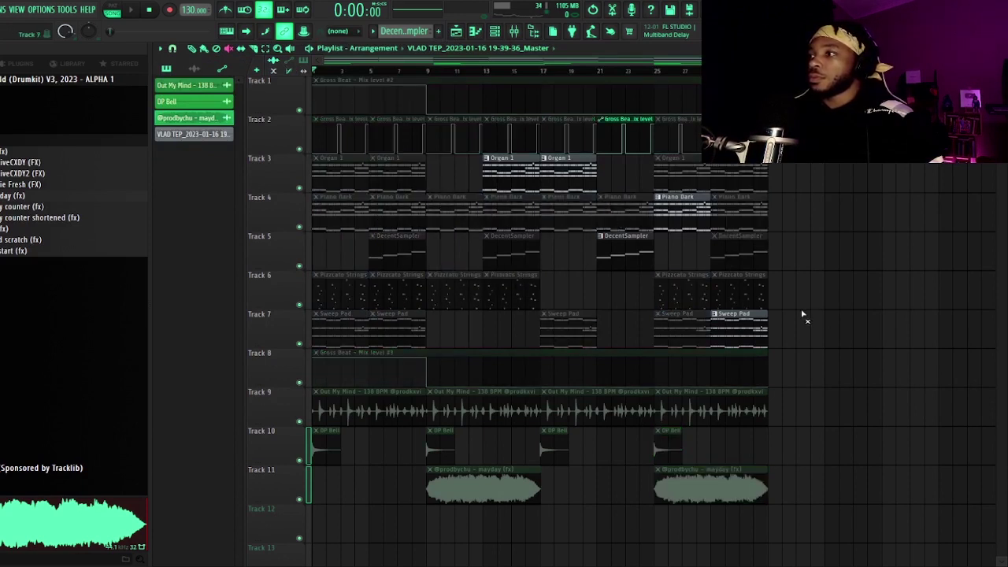
drag(771, 228, 539, 173)
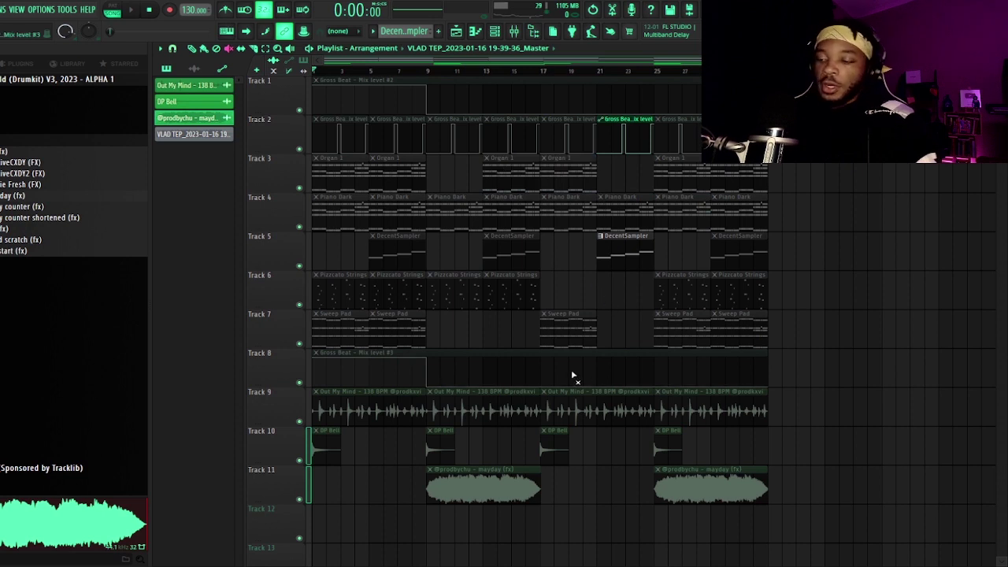
Place the rendered master clip at bar 1 of Track 12 and route it to mixer Insert 14, with a send to Insert 12.
drag(201, 136, 238, 500)
double_click(457, 536)
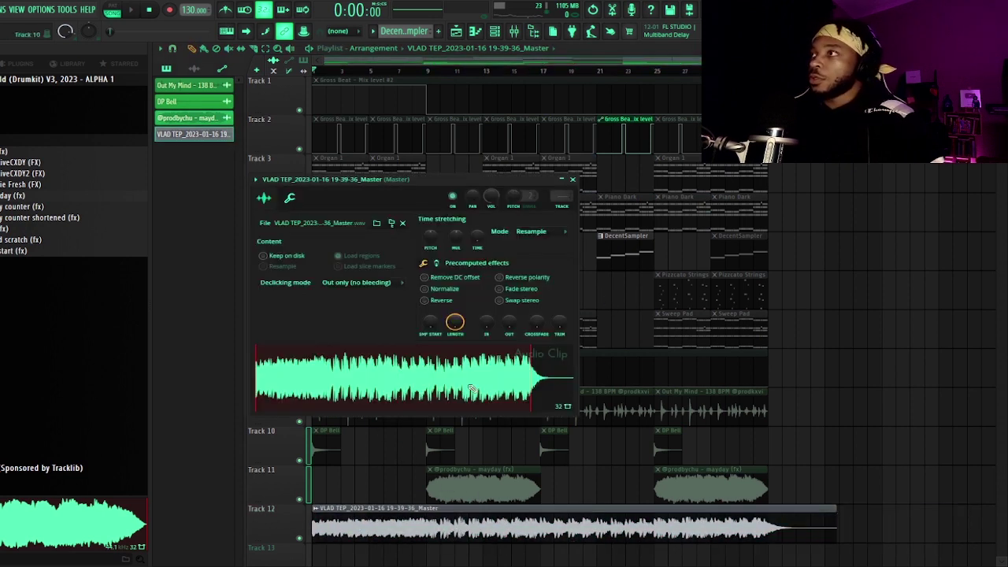
click(512, 32)
click(556, 226)
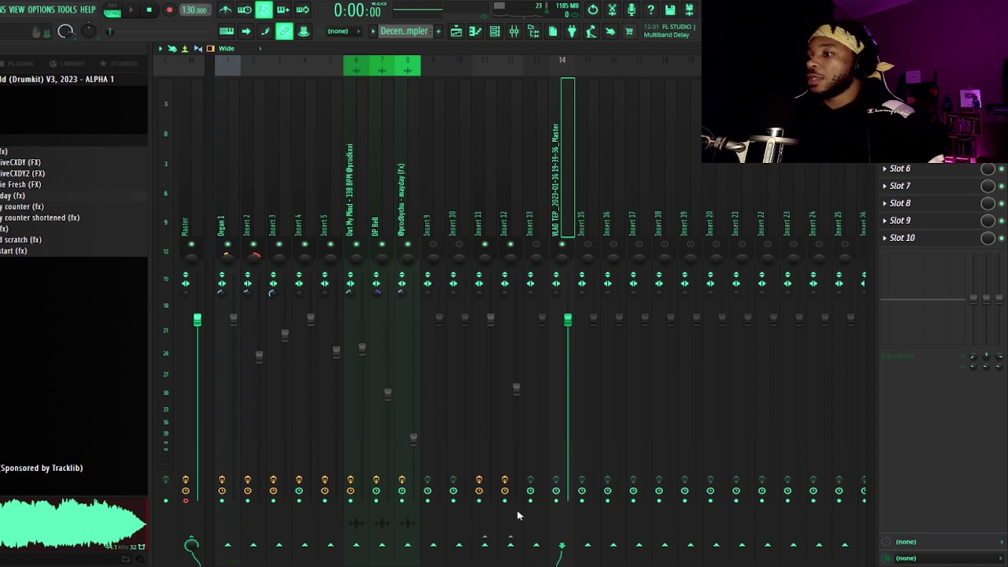
click(504, 218)
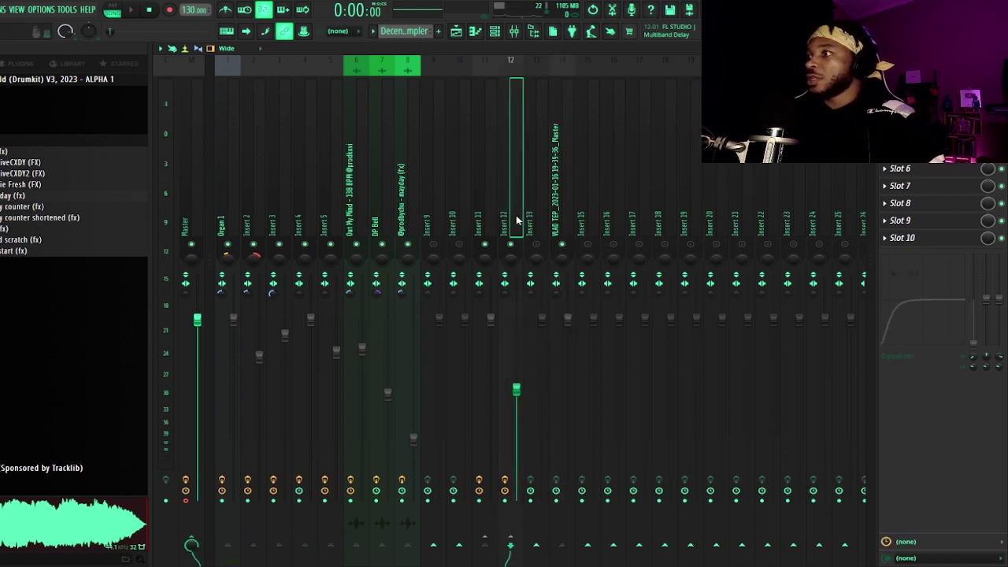
click(557, 235)
Filter the lows and highs of the rendered master on Insert 14 with Parametric EQ 2's 20Hz + 18kHz cut preset, narrowing both cutoffs during playback.
key(space)
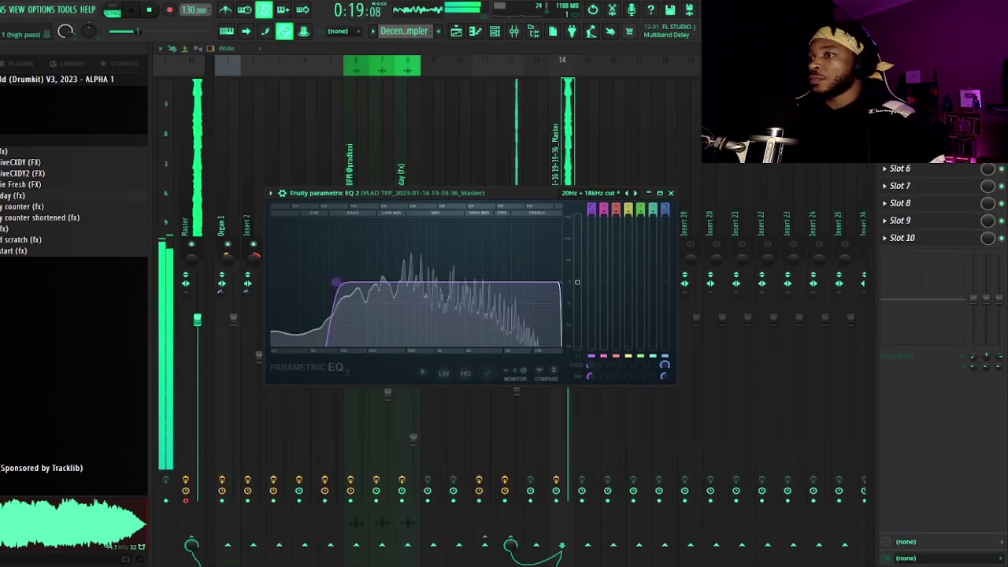
scroll(369, 282, down, 2)
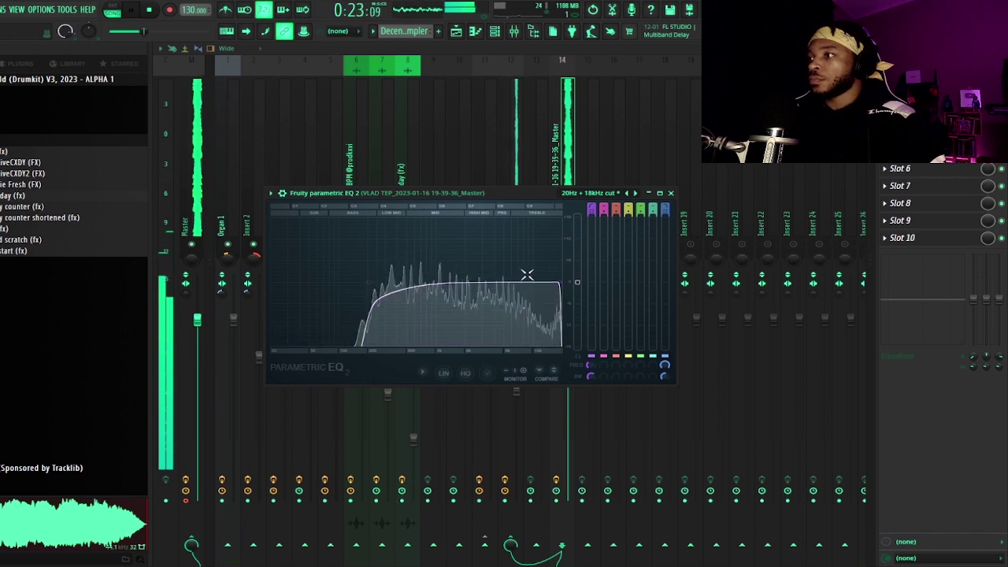
drag(561, 282, 544, 282)
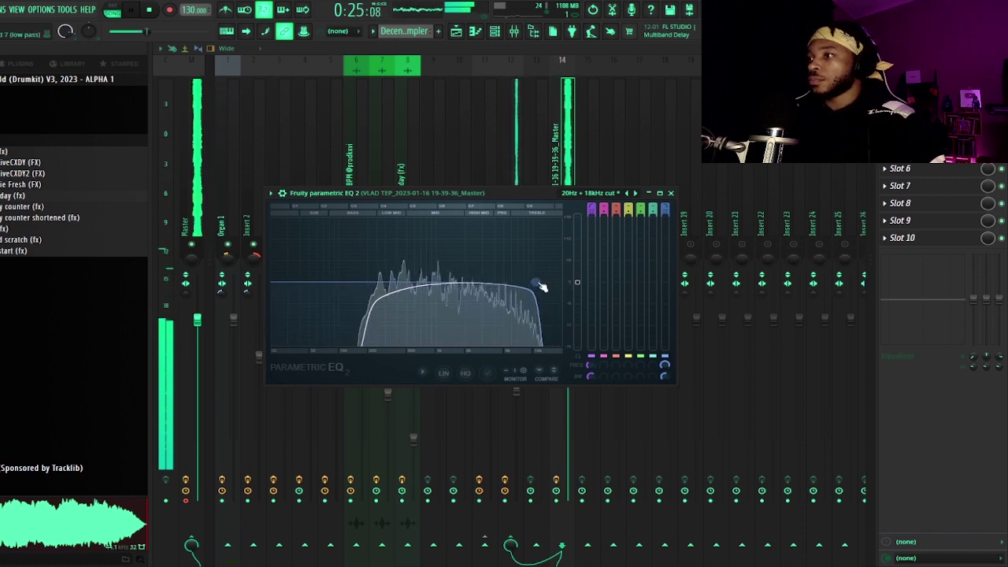
click(670, 193)
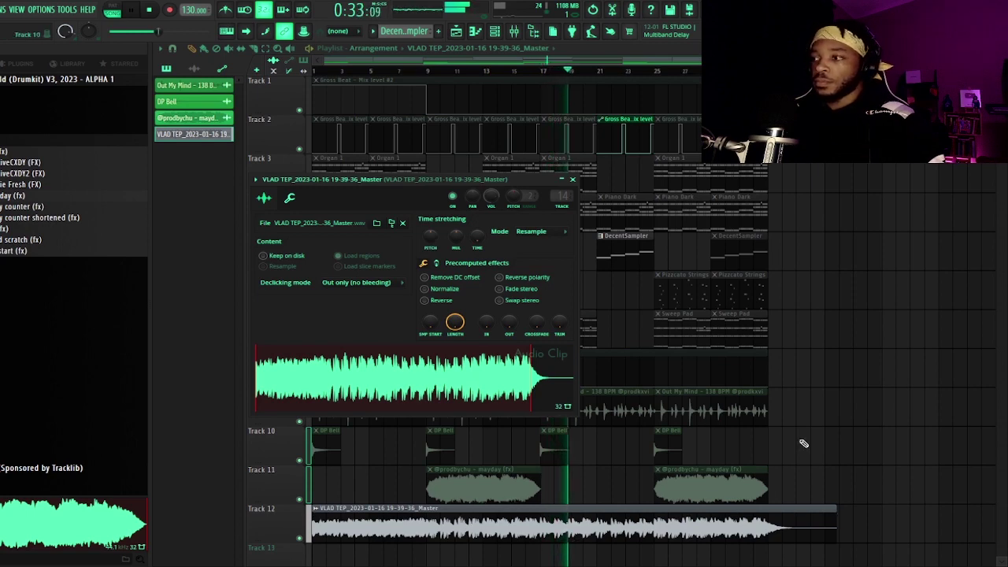
Open the sample settings of the rendered master clip on Track 12.
key(Escape)
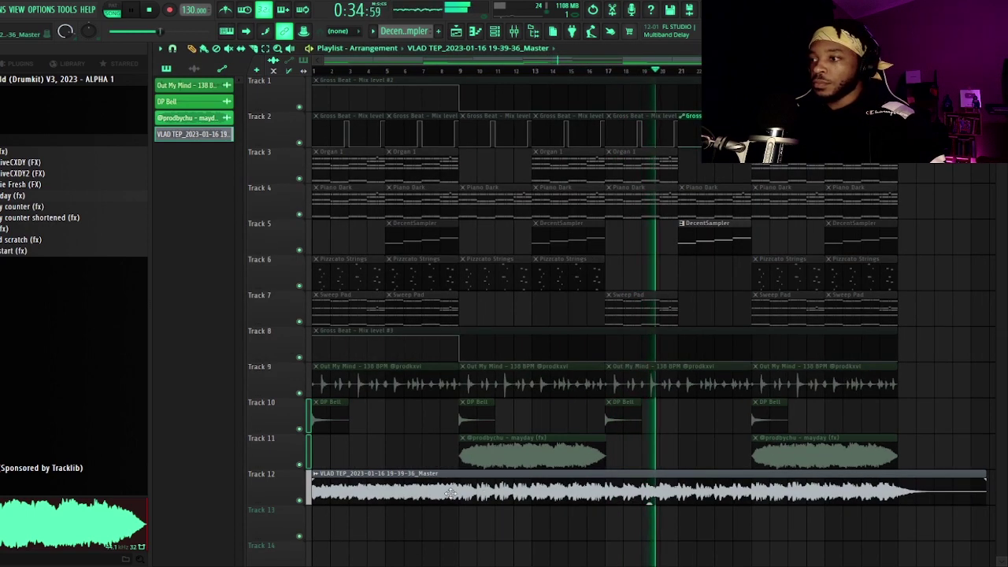
double_click(450, 492)
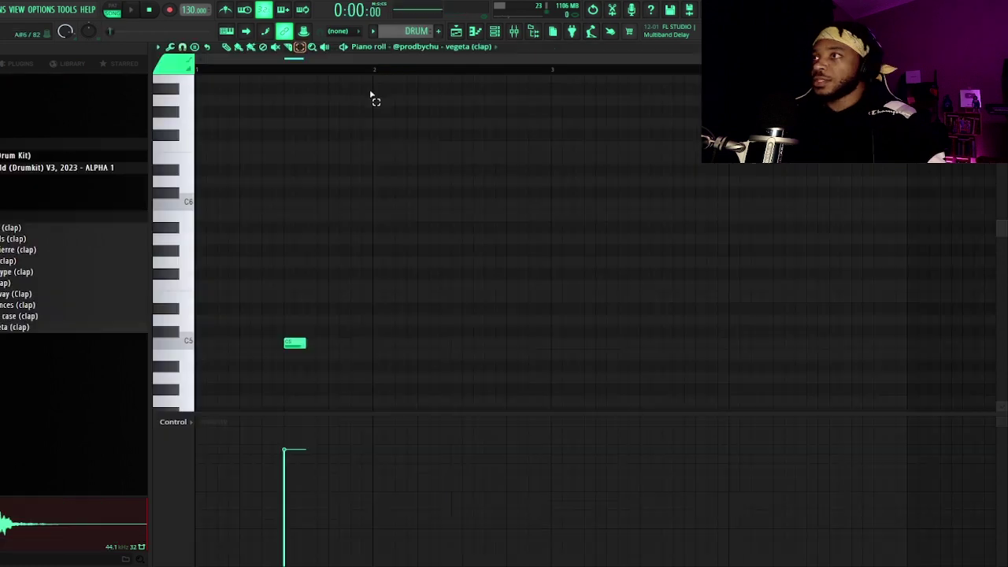
Repeat the vegeta clap's C5 note on beat 3 of every bar across eight bars of the DRUM pattern.
key(ctrl+b)
key(ctrl+b)
key(ctrl+b)
key(ctrl+b)
key(ctrl+b)
key(ctrl+b)
key(ctrl+b)
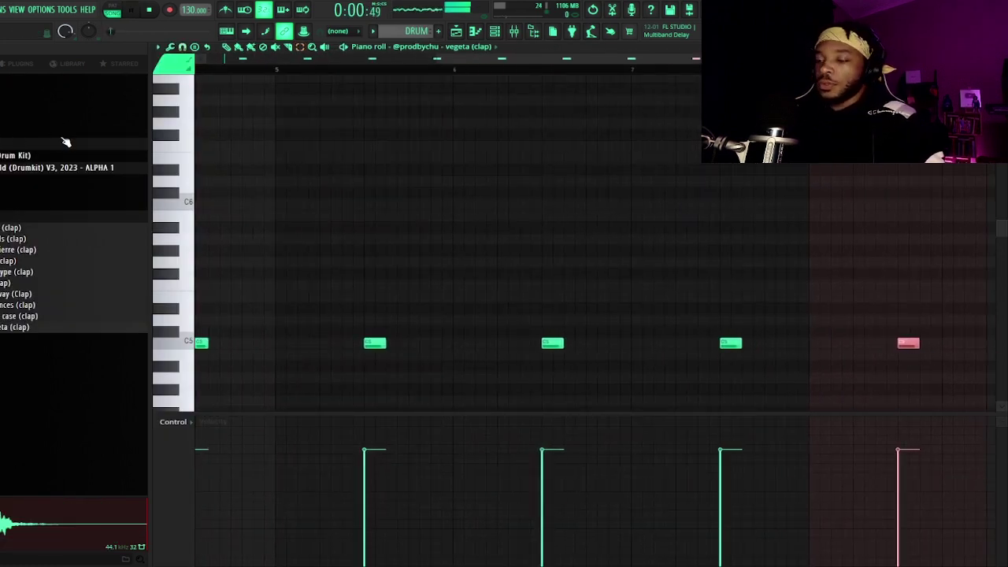
key(Escape)
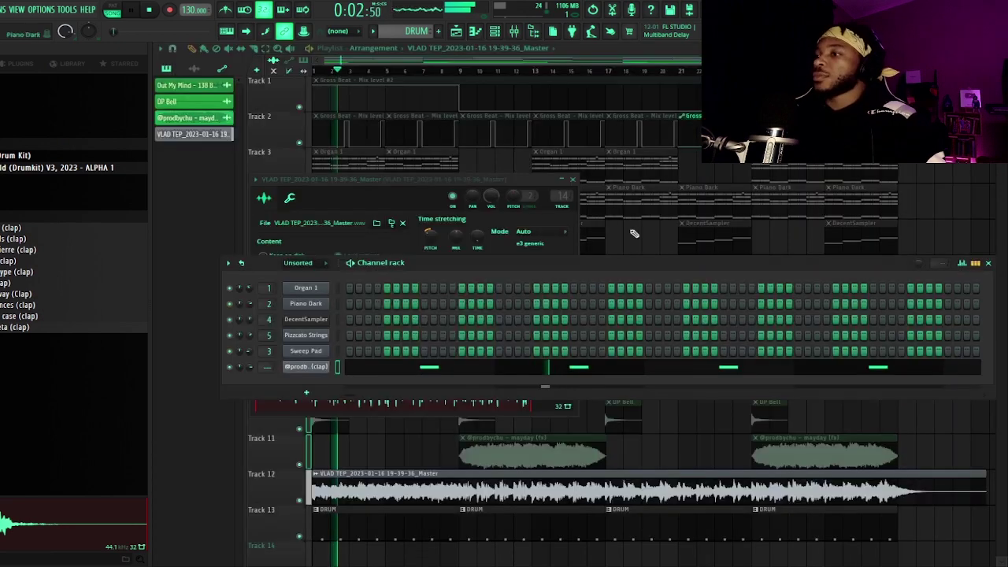
Add the QC (HH) hi-hat sample as a new channel below the clap and open its miscellaneous channel settings.
click(323, 366)
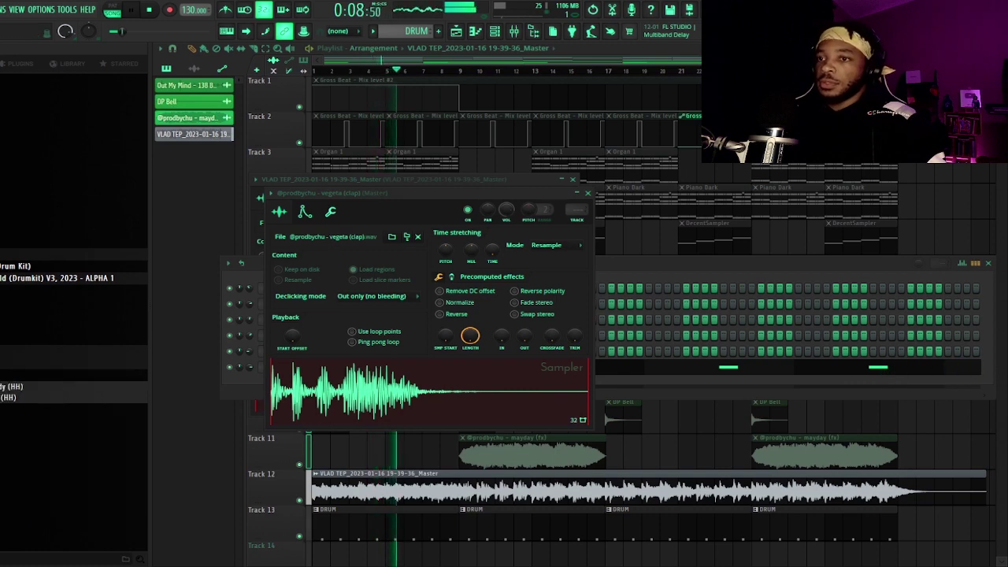
click(12, 397)
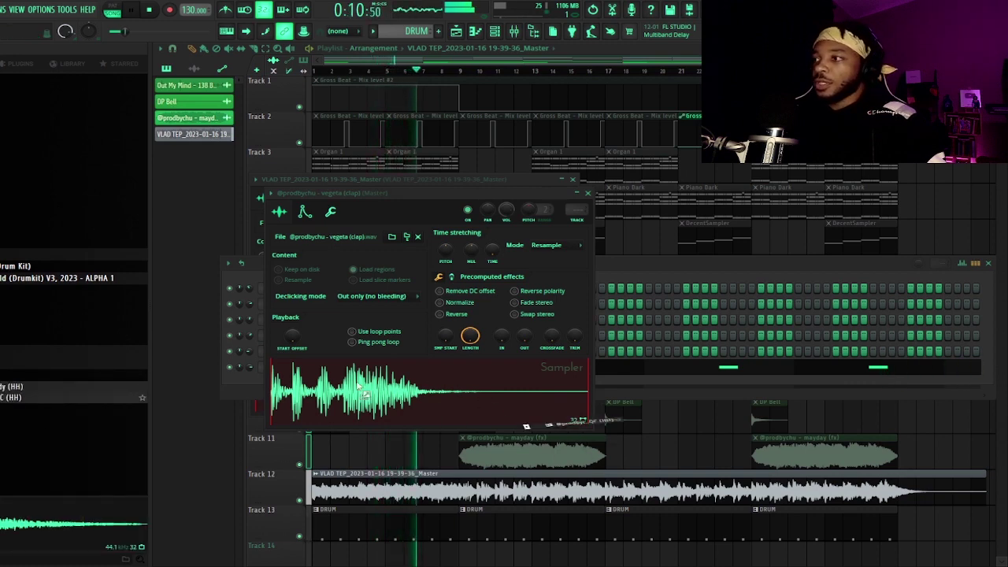
drag(239, 386, 240, 381)
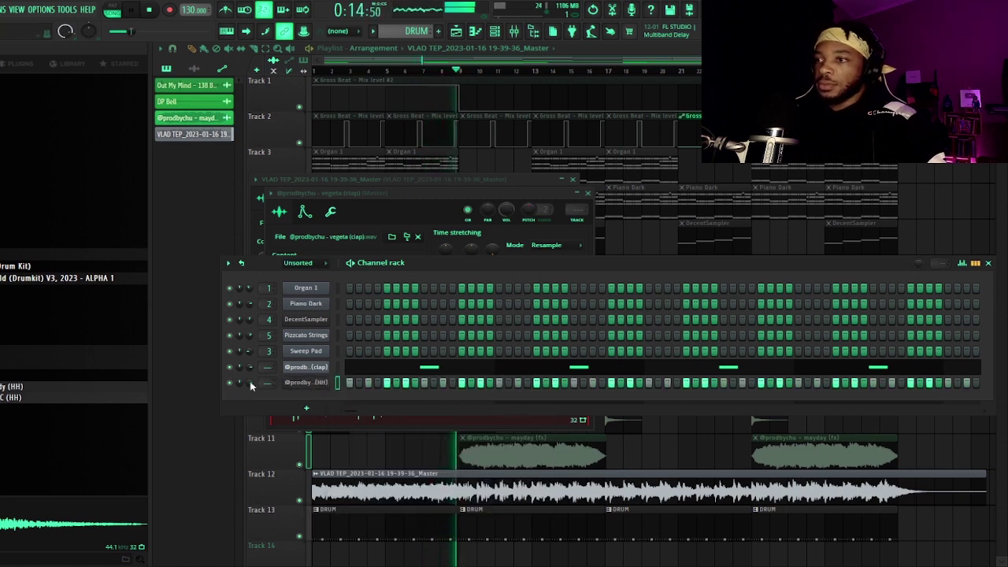
click(301, 385)
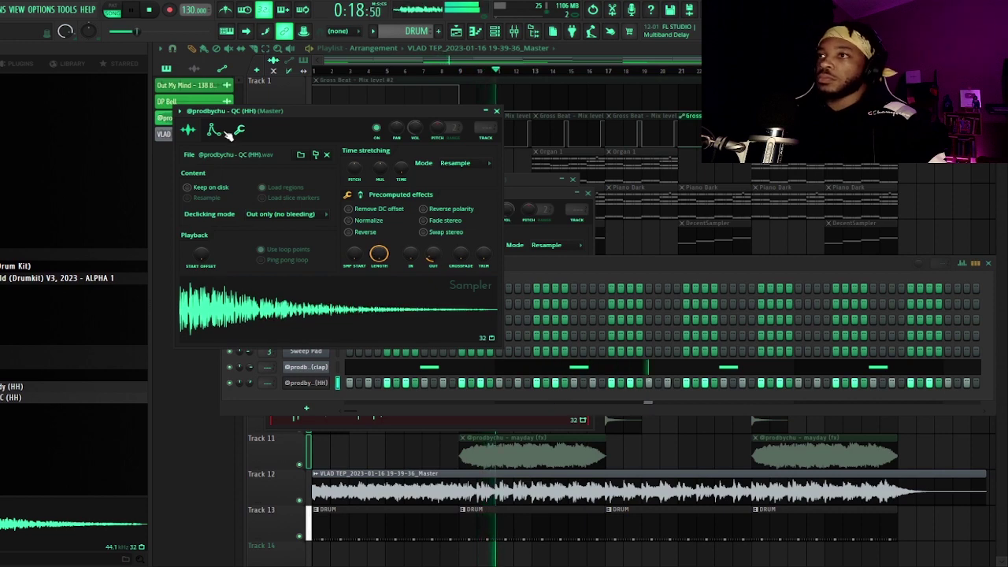
click(238, 130)
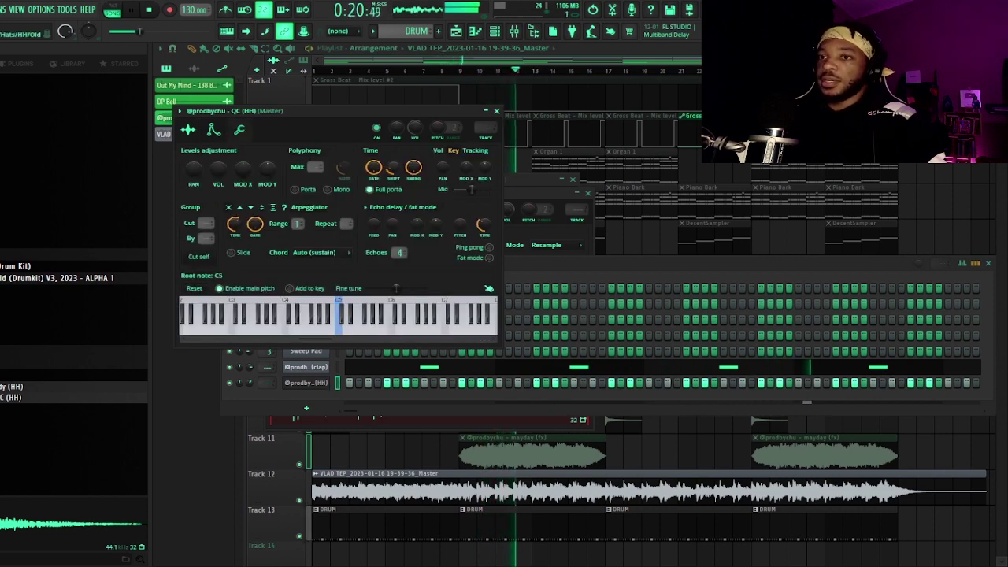
Add the TM88 (OH) open hat sample as a new channel below the hi-hat and open its piano roll.
click(47, 382)
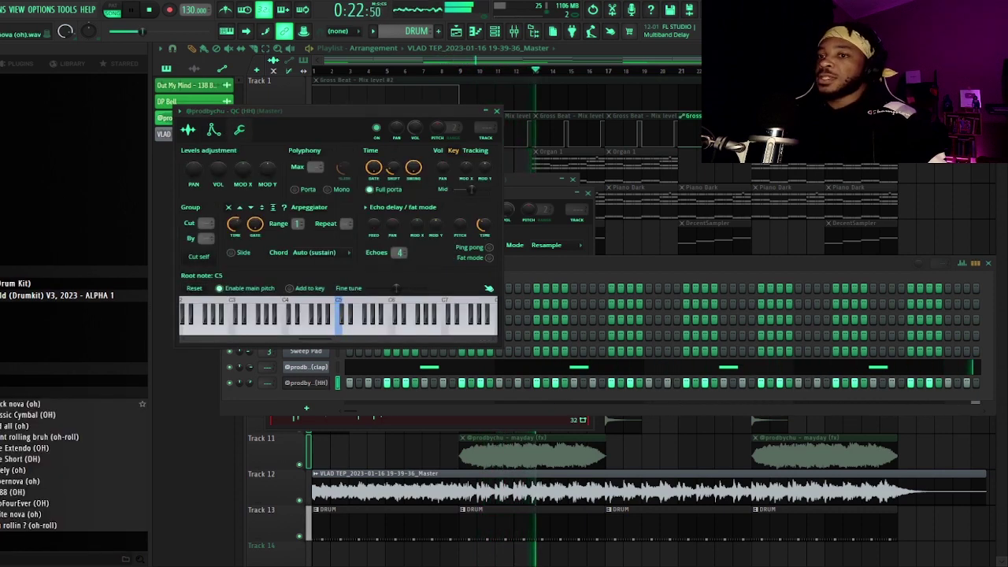
click(33, 493)
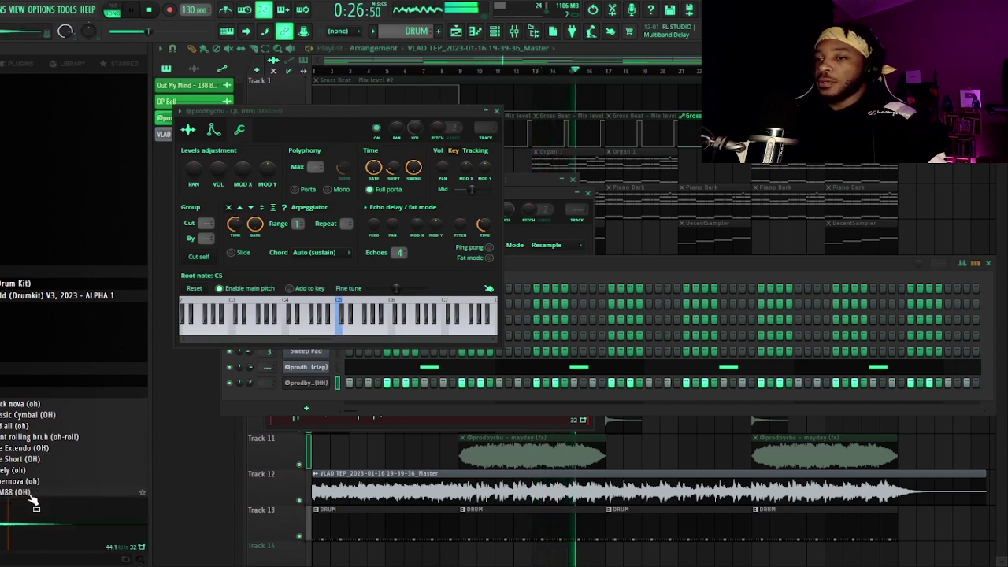
drag(305, 403, 314, 401)
right_click(314, 400)
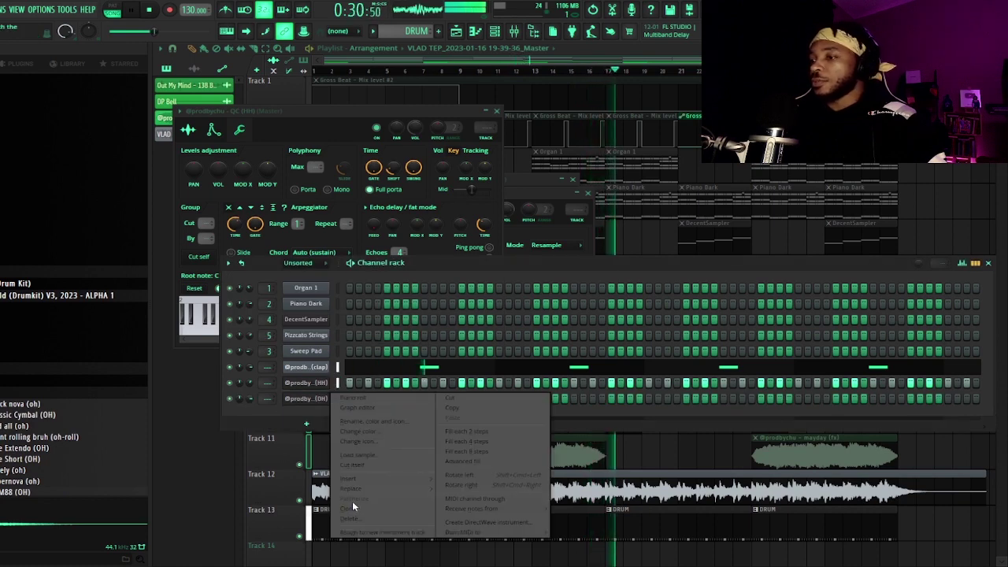
click(308, 400)
right_click(315, 399)
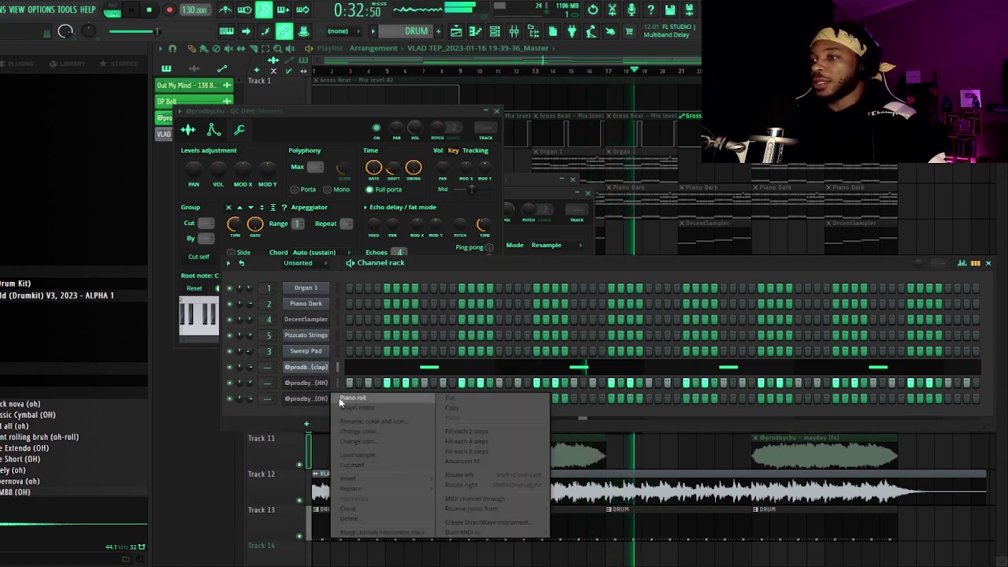
click(354, 398)
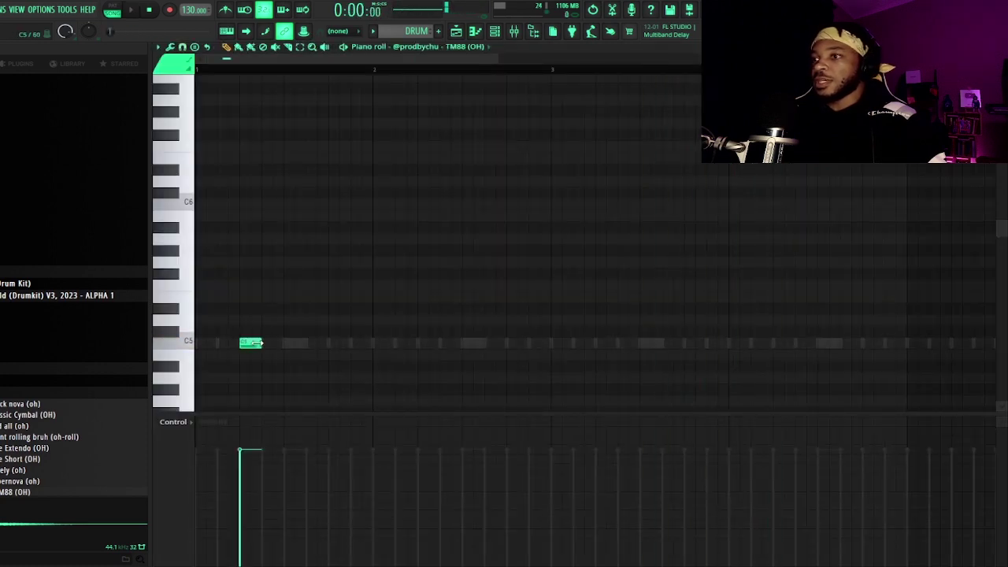
Lengthen the open hat's C5 note on beat 2 of bar 1 to one beat and repeat it in every following bar.
key(space)
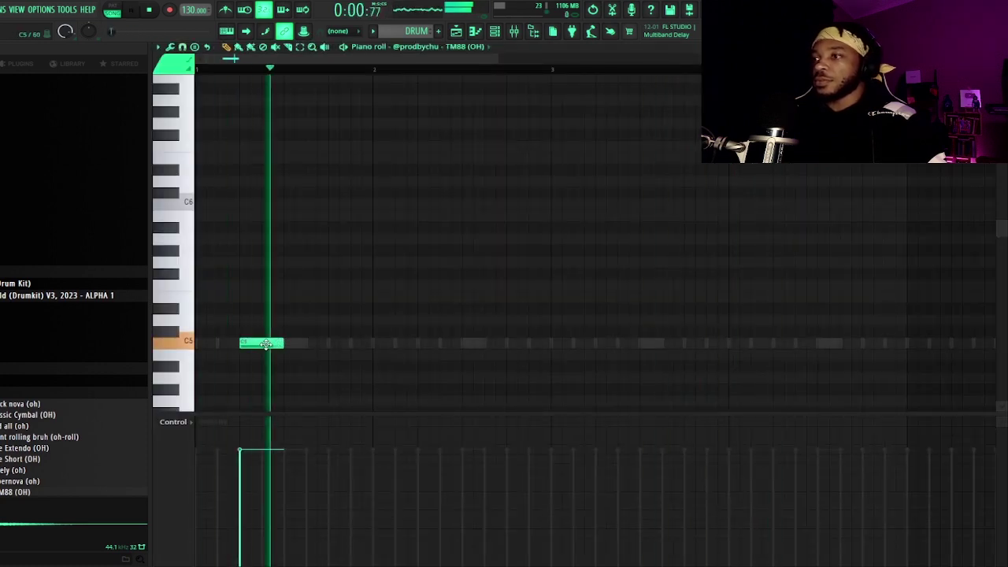
key(ctrl+a)
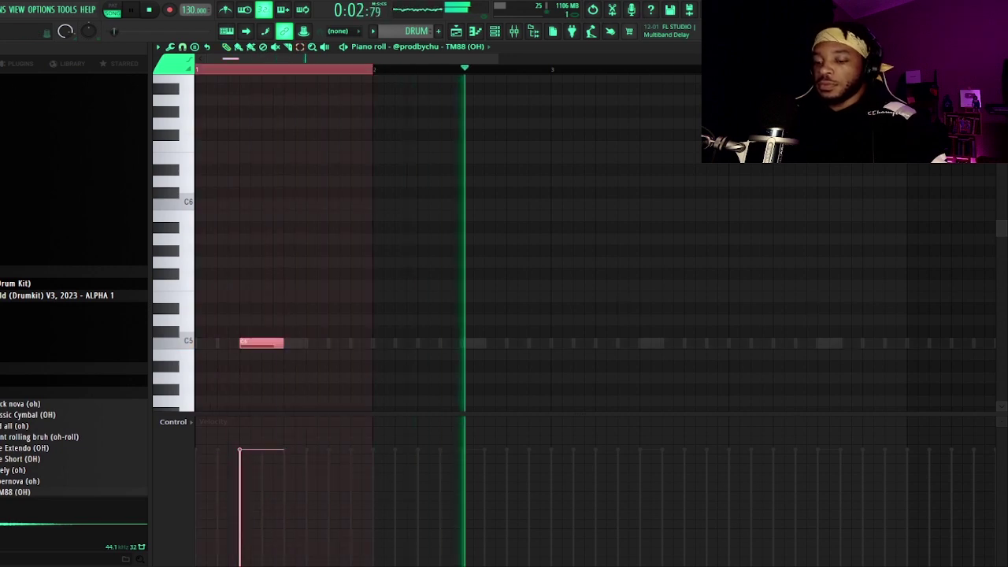
key(ctrl+b)
key(ctrl+b)
key(ctrl+b)
key(ctrl+b)
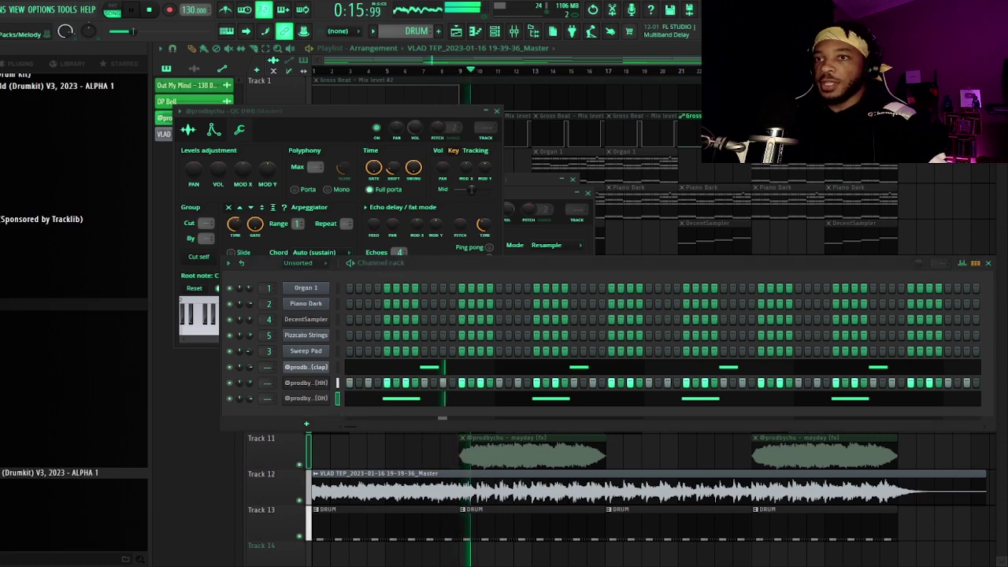
Load the HIHAT_MIDI_20 pattern from the MIDI kits onto the QC (HH) hi-hat channel.
click(74, 292)
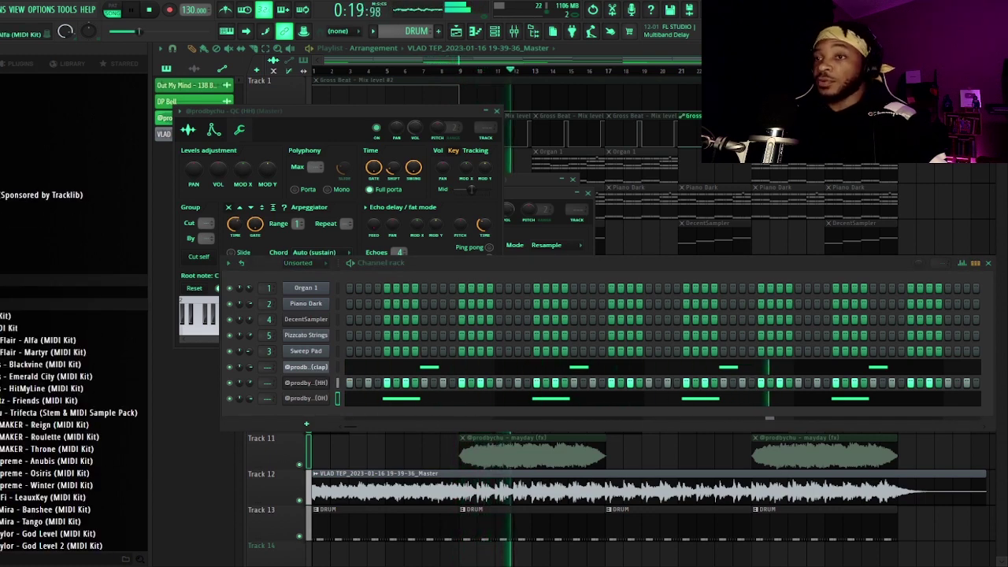
scroll(26, 388, down, 2)
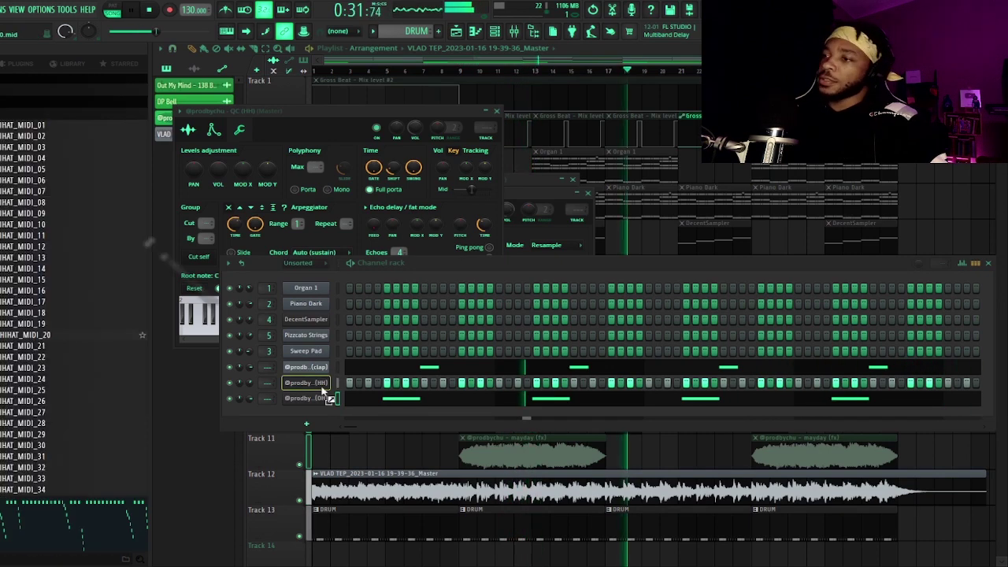
drag(326, 394, 323, 388)
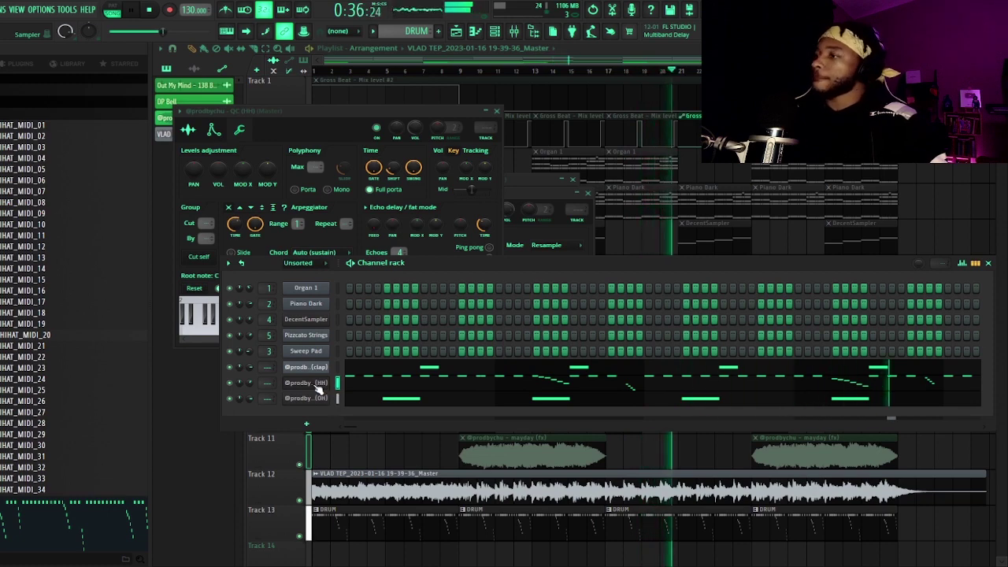
Change the piano roll snap and add three-note low-pitched hi-hat rolls on beat 4 of bars 1, 3, 5 and 7.
click(318, 388)
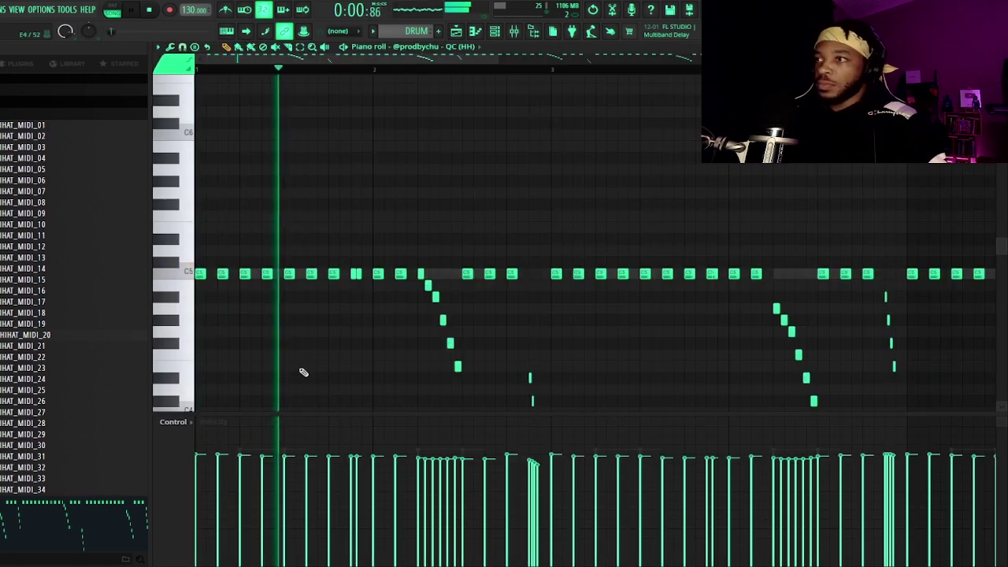
scroll(336, 383, down, 2)
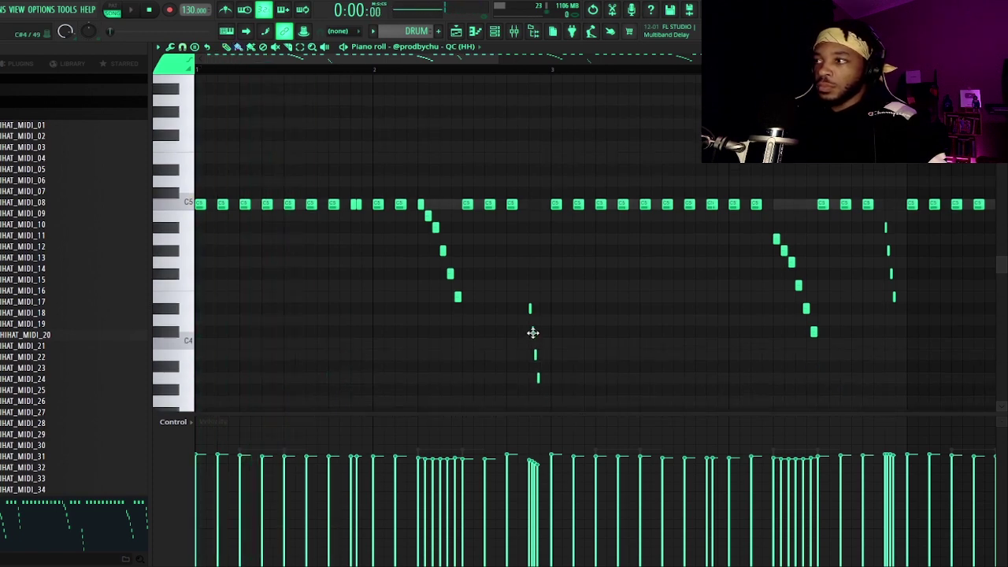
click(182, 49)
click(201, 154)
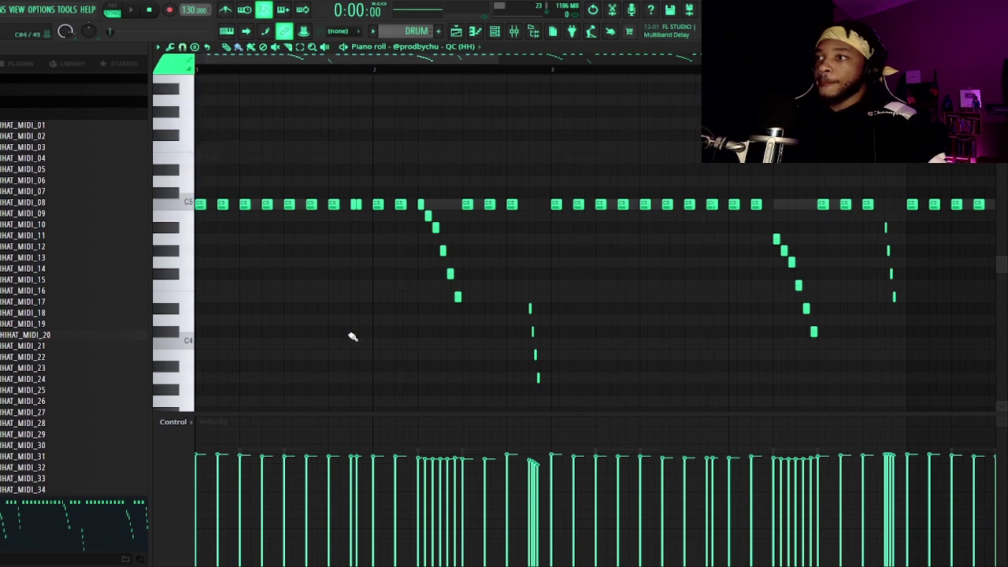
key(space)
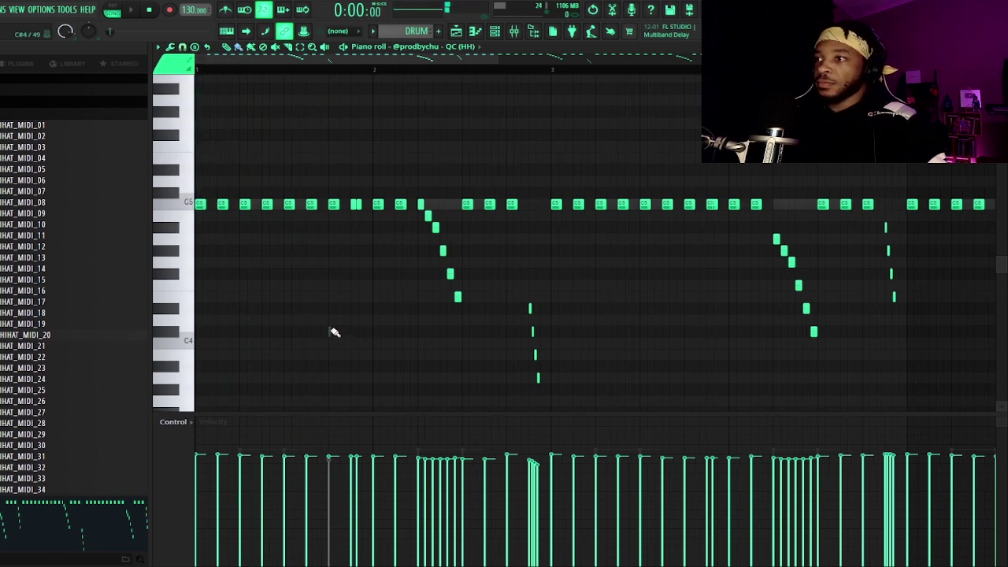
key(space)
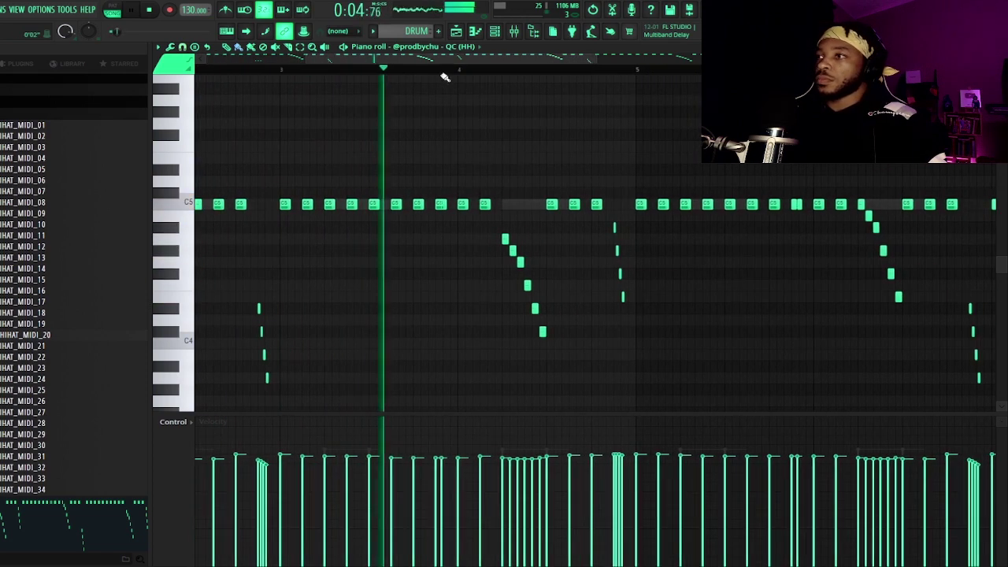
key(space)
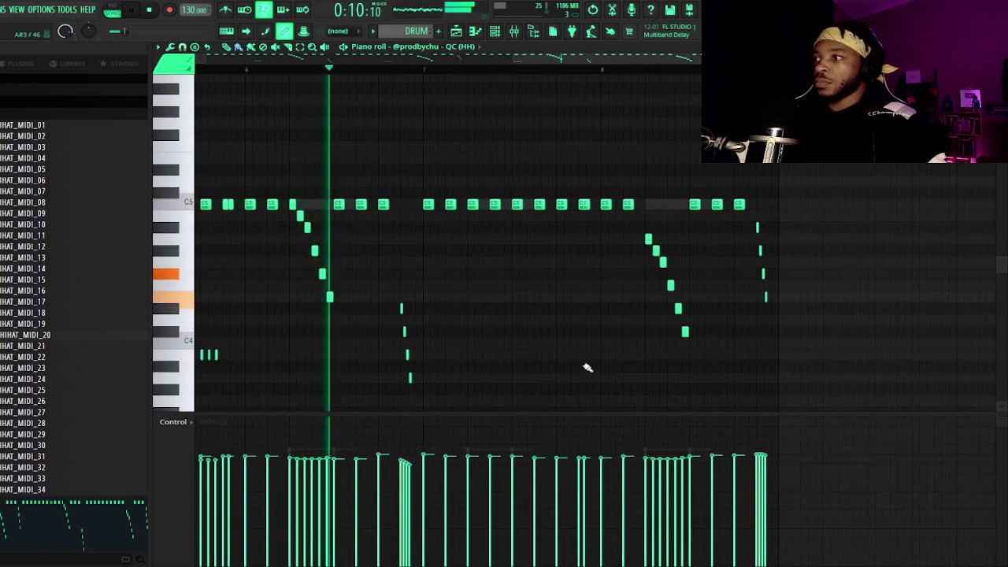
drag(562, 378, 572, 378)
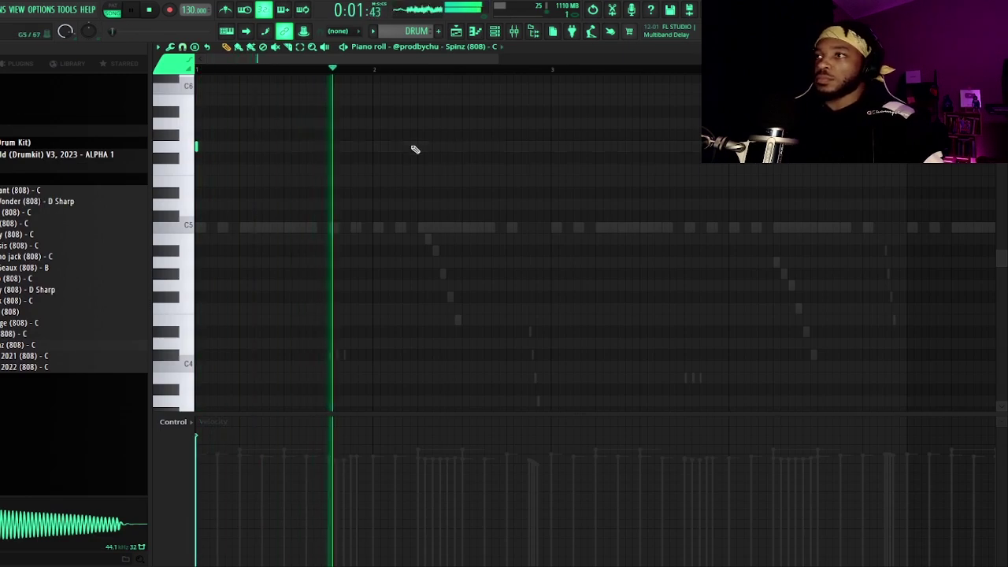
Place short G5 notes of the Spinz 808 midway through beat 3 of bar 2 and at the start of bar 3.
click(482, 146)
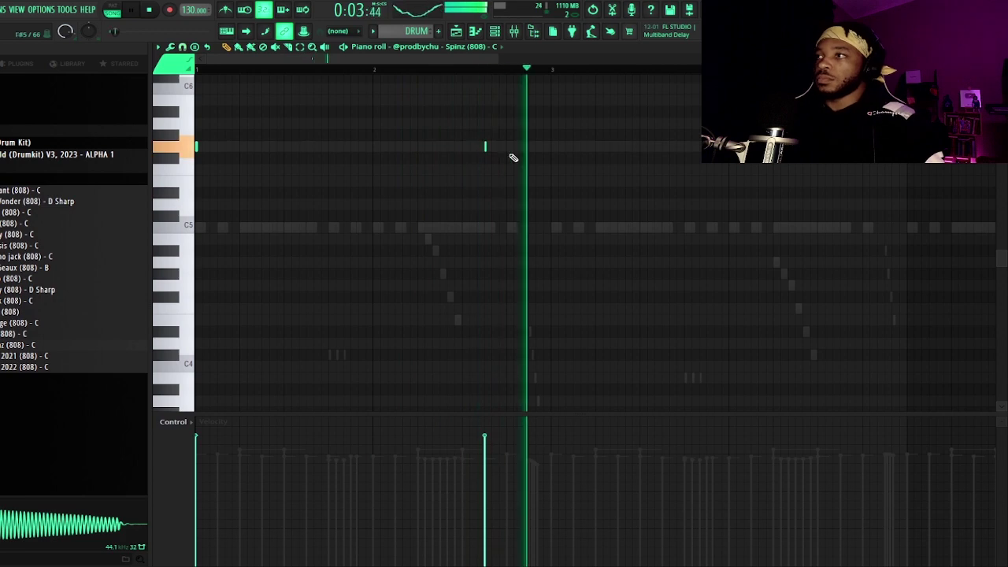
click(551, 145)
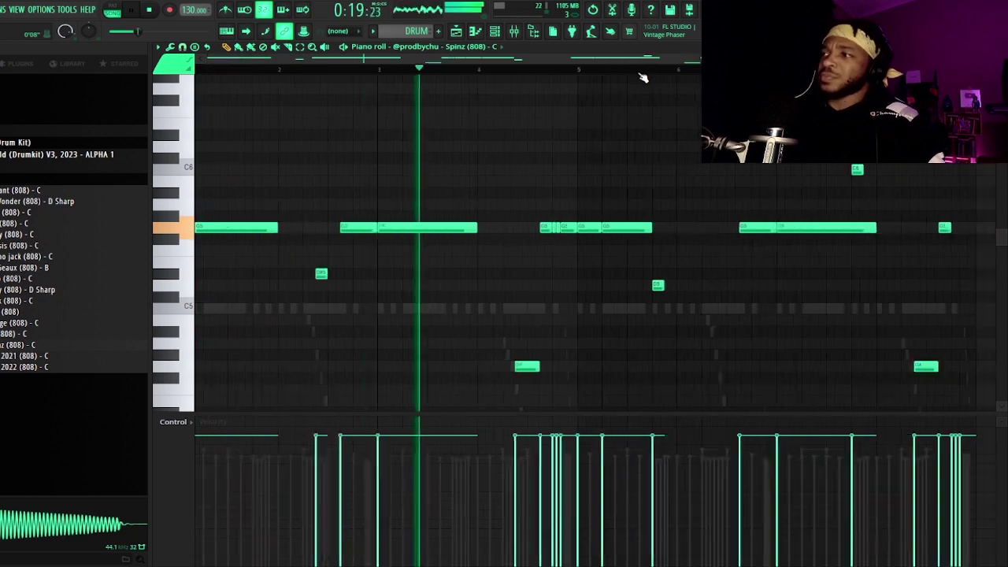
Add an 808 G5 note from beat 4 of bar 3 to about beat 2 of bar 4, and delete the G5 note starting on beat 2 of bar 5.
scroll(644, 78, down, 2)
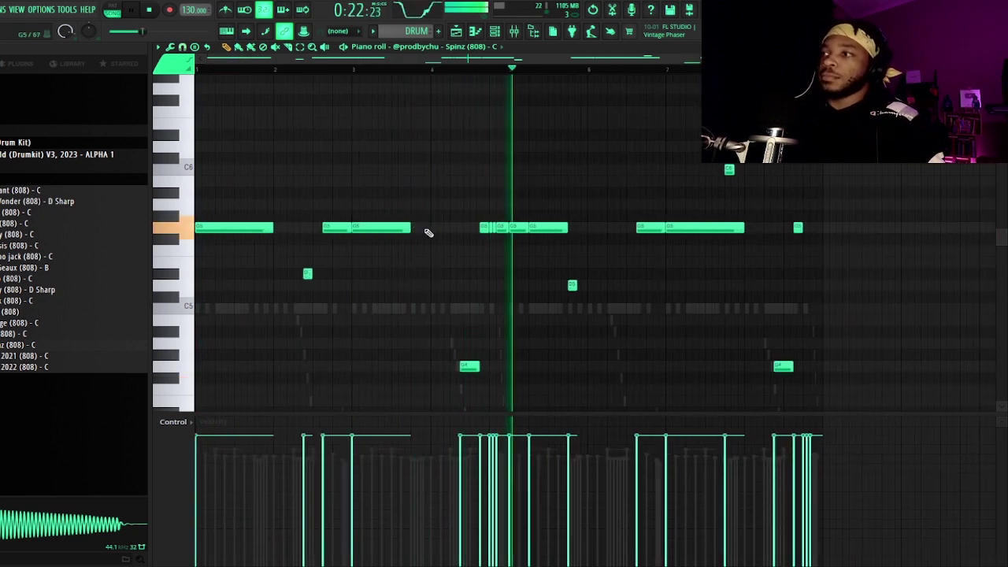
click(411, 226)
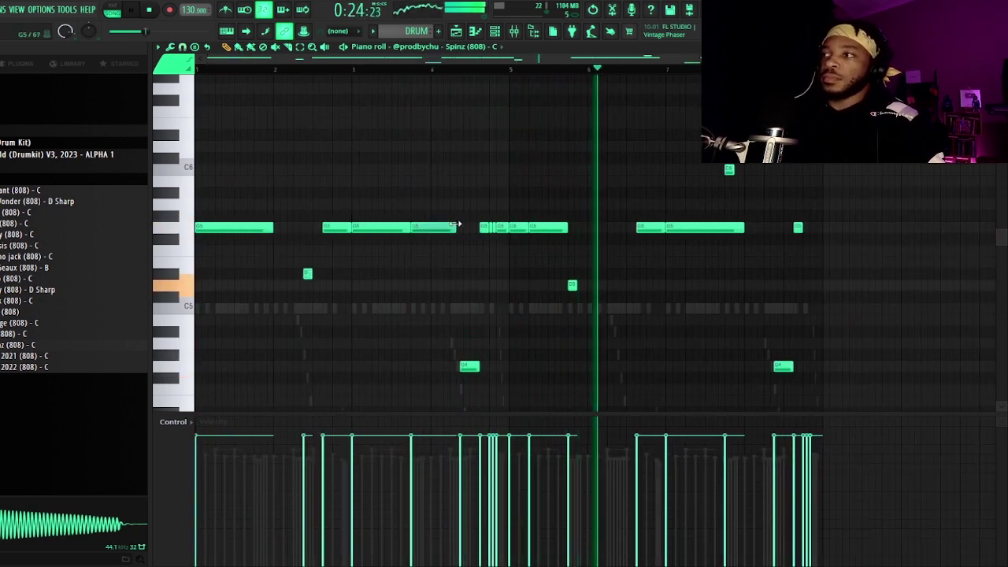
drag(469, 227, 453, 228)
click(550, 229)
right_click(550, 230)
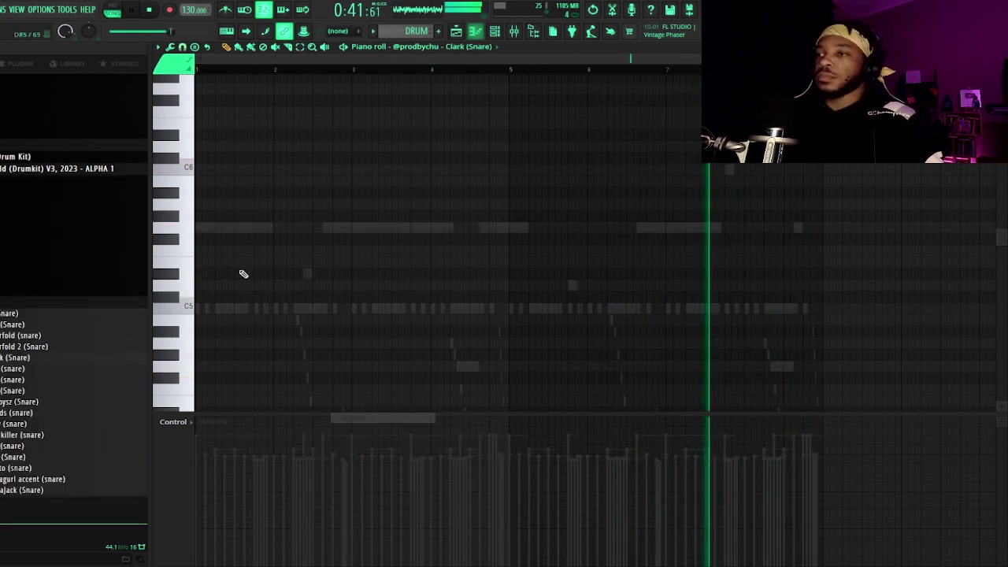
Place short C5 Clark snare notes early in bar 2, late in bar 3 and early in bar 4, and repeat the four-bar phrase once.
key(space)
key(space)
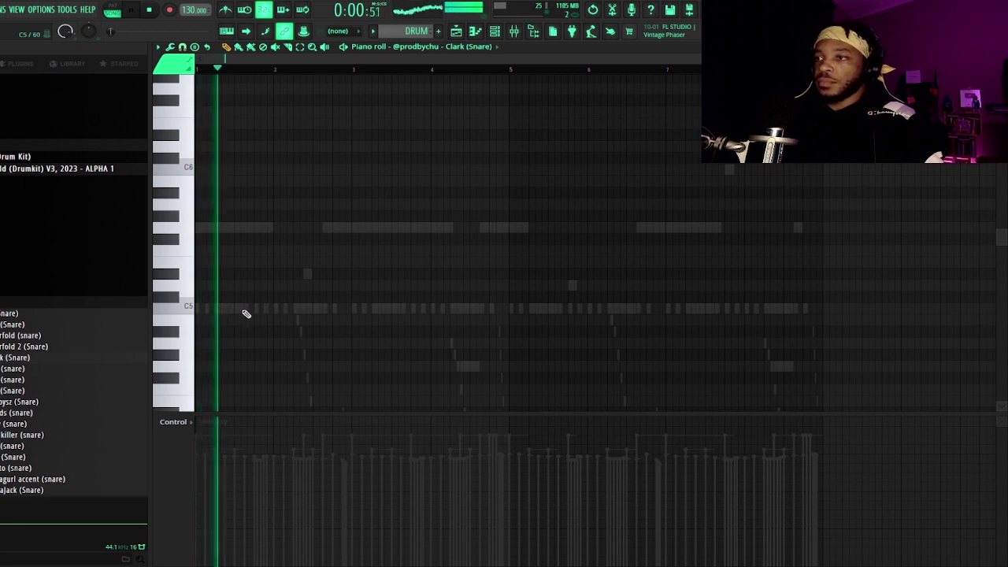
click(285, 309)
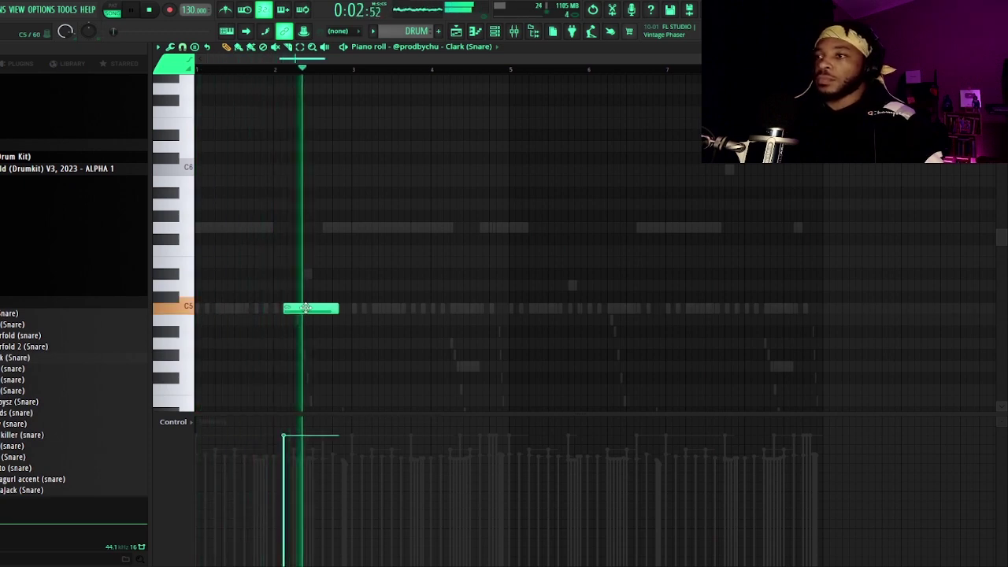
click(422, 310)
key(space)
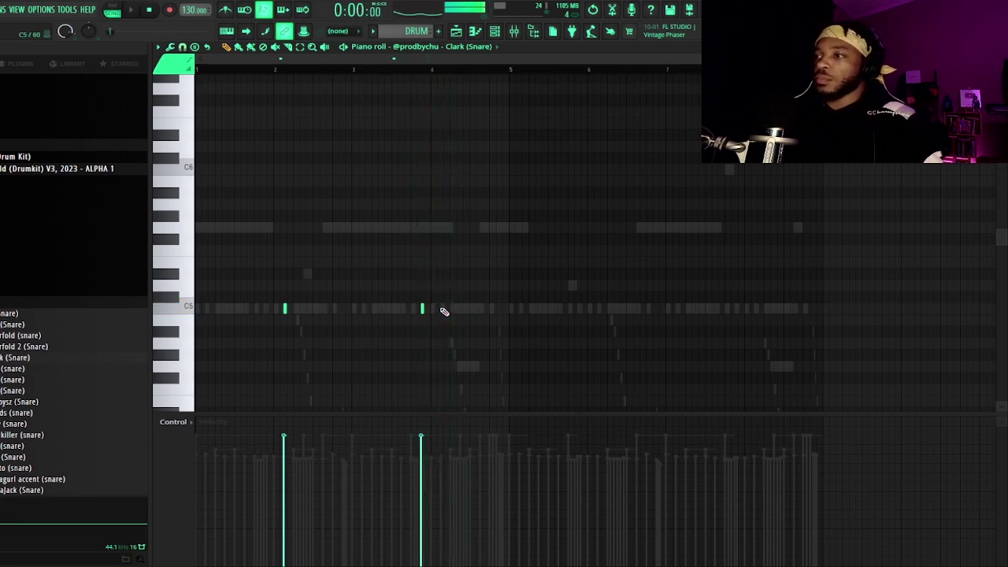
key(space)
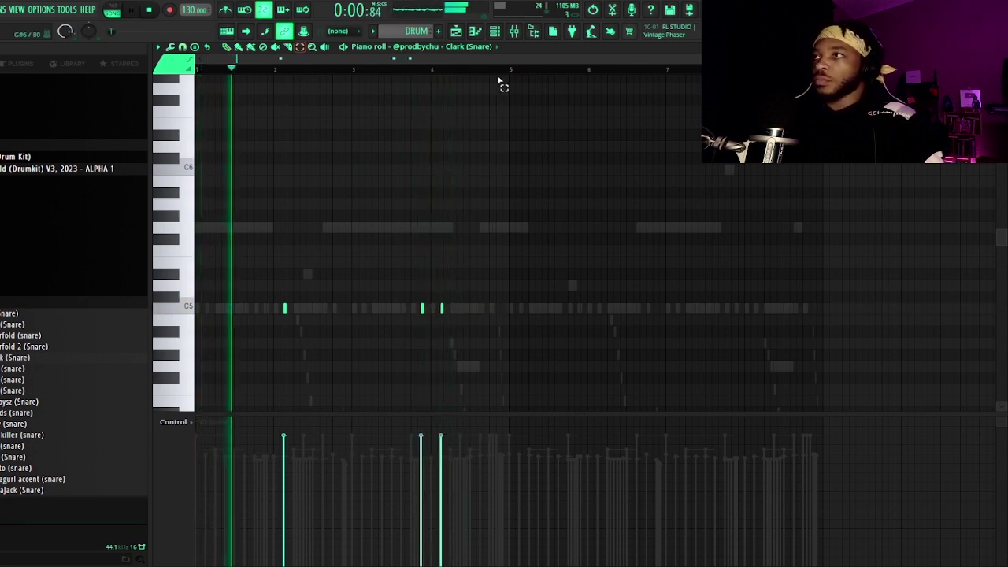
drag(511, 71, 196, 69)
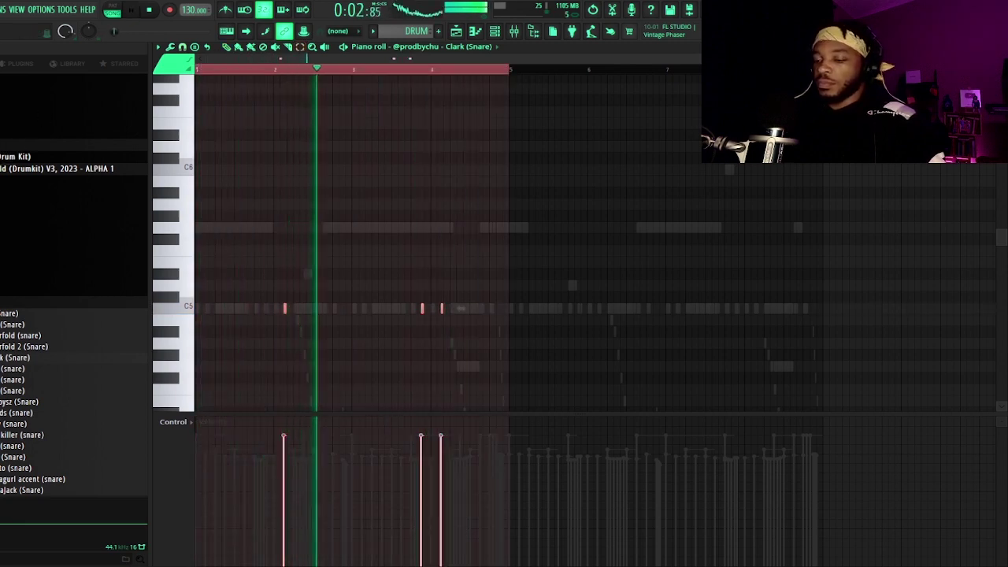
key(ctrl+b)
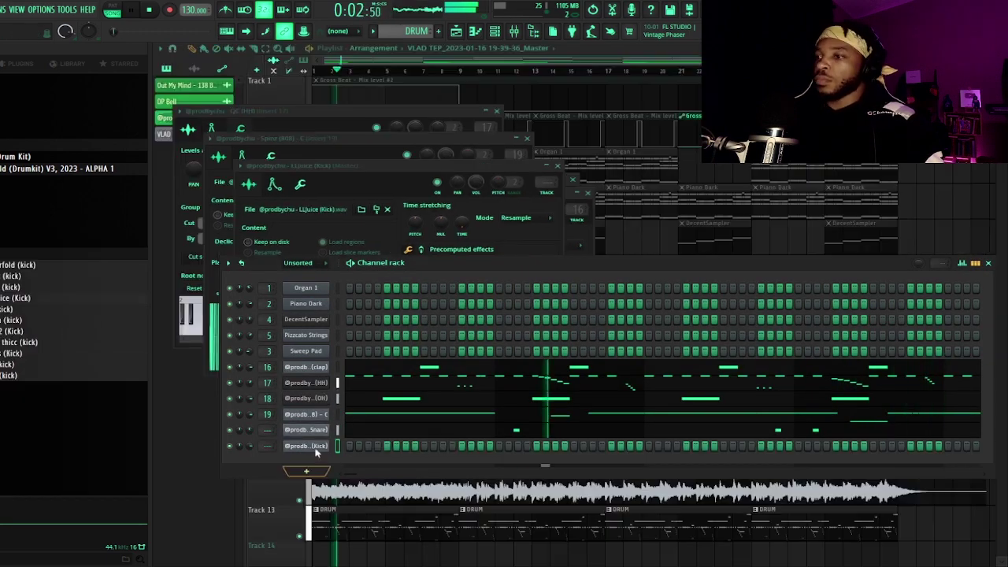
Place a short C5 note at 100% velocity for the LLJuice kick at the start of bar 3.
right_click(315, 414)
click(384, 418)
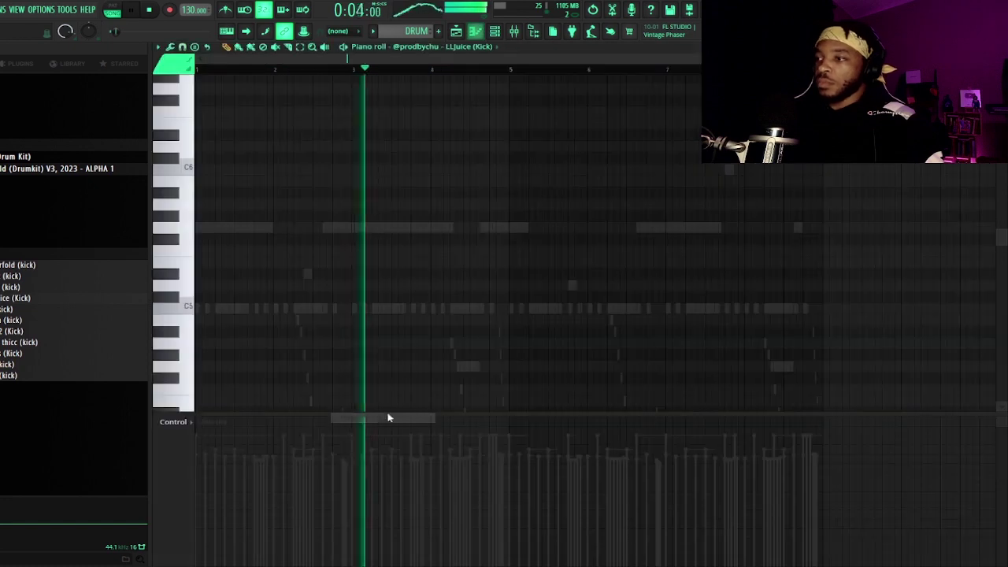
click(353, 308)
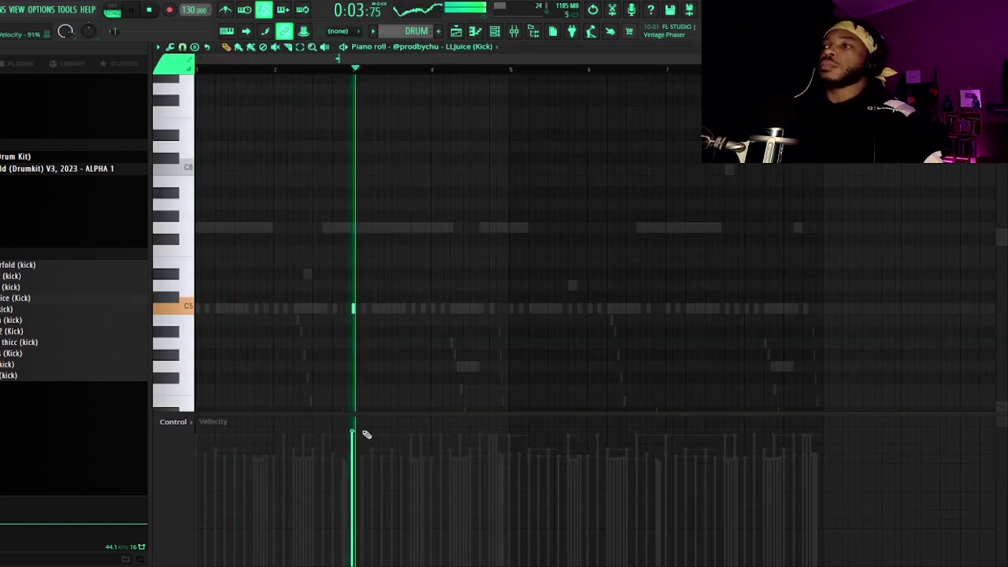
key(space)
key(space)
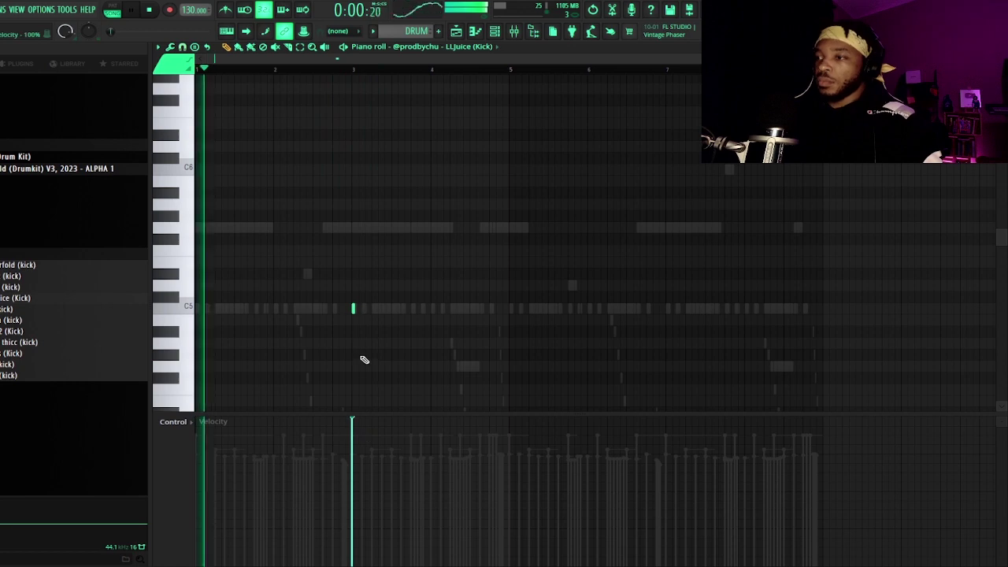
Place short C5 LLJuice kick notes on beat 4 of bar 3, the start of bar 7 and beat 4 of bar 8.
click(338, 72)
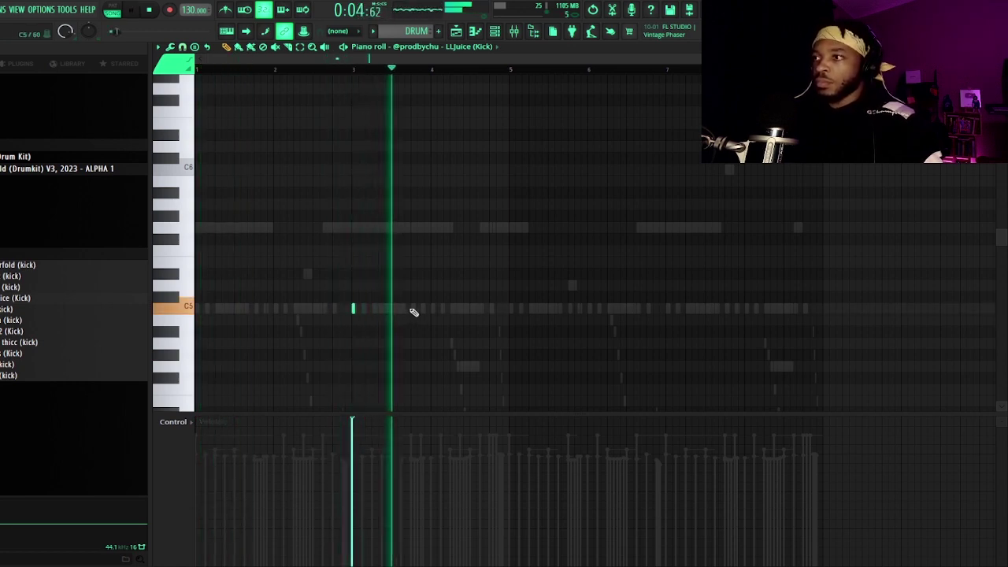
click(416, 309)
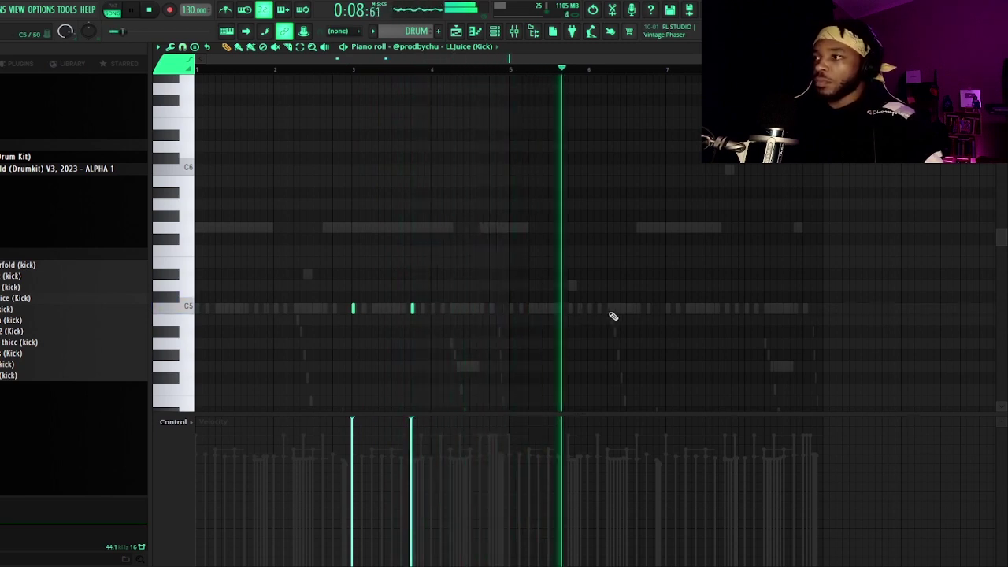
click(665, 308)
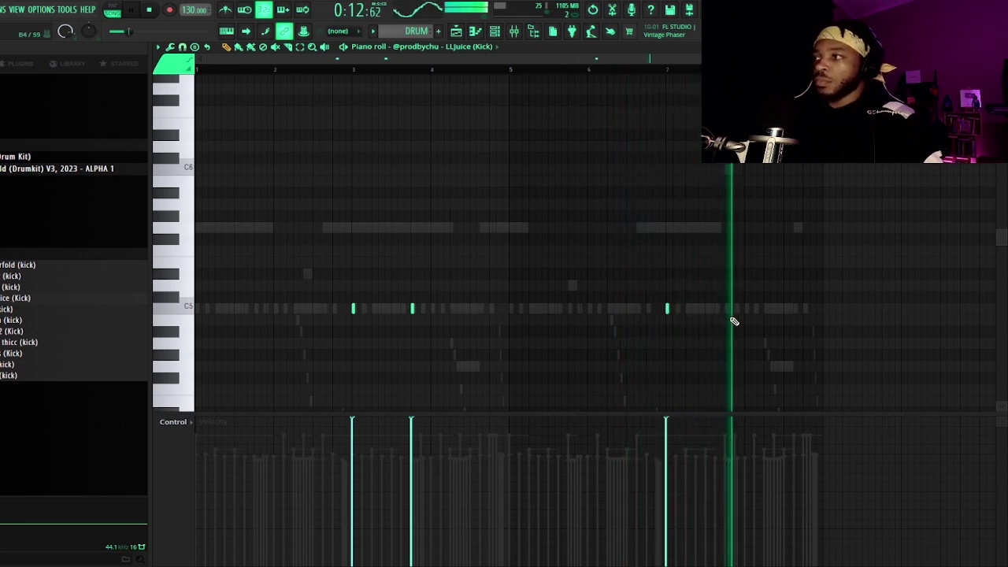
click(803, 309)
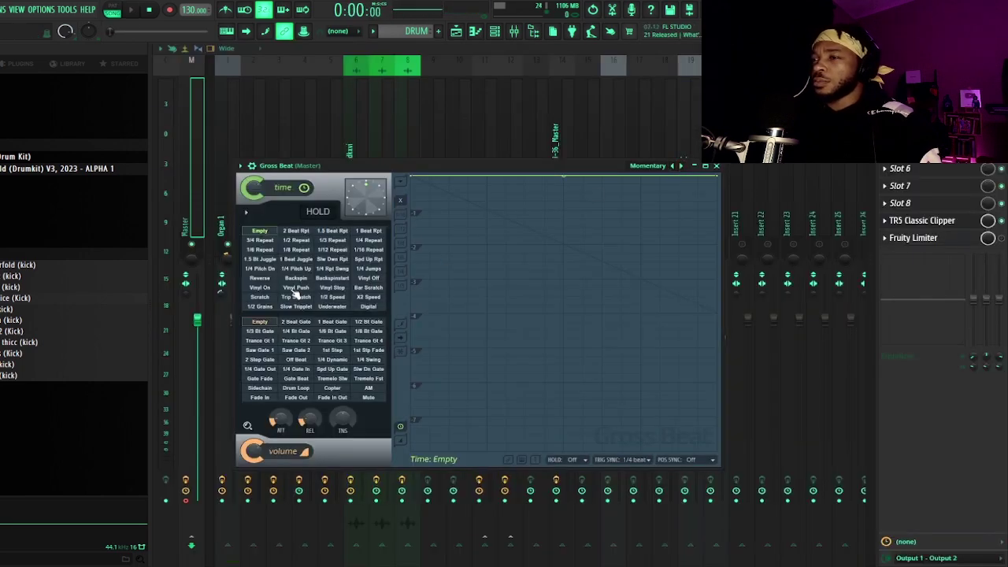
Set the master's Gross Beat time effect to Vinyl On, audition it, and add an automation clip for its mix level on Track 14.
click(261, 288)
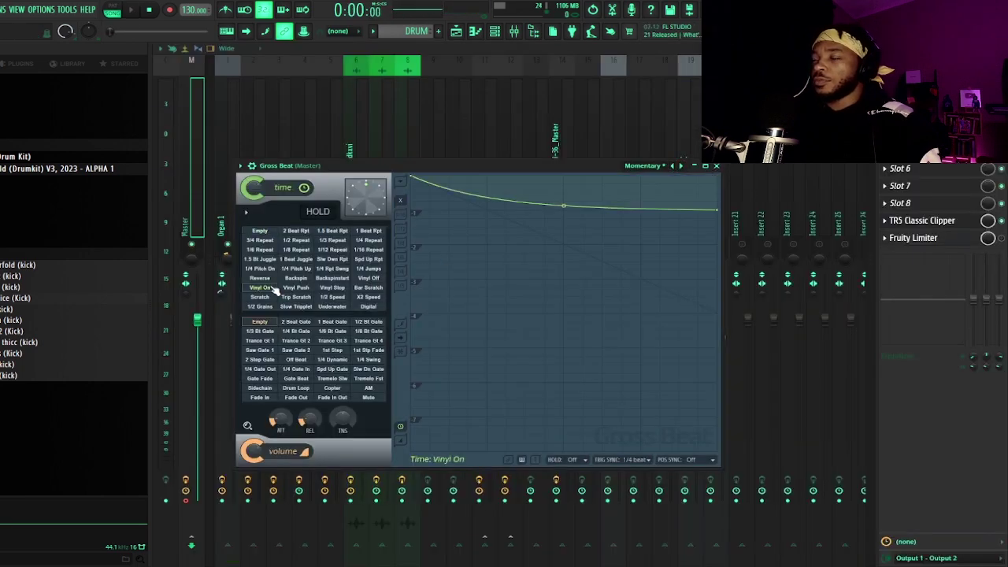
key(space)
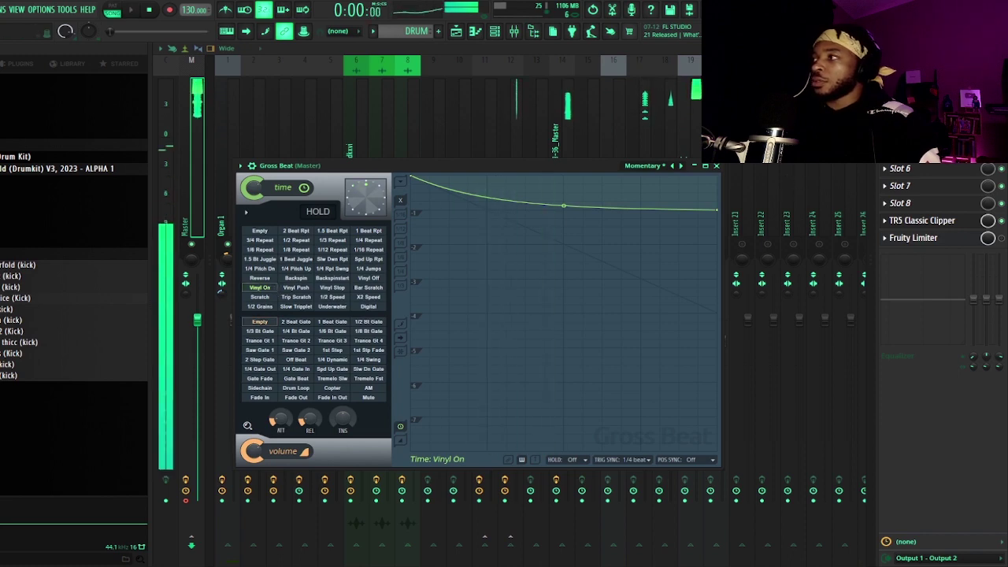
key(Escape)
key(F9)
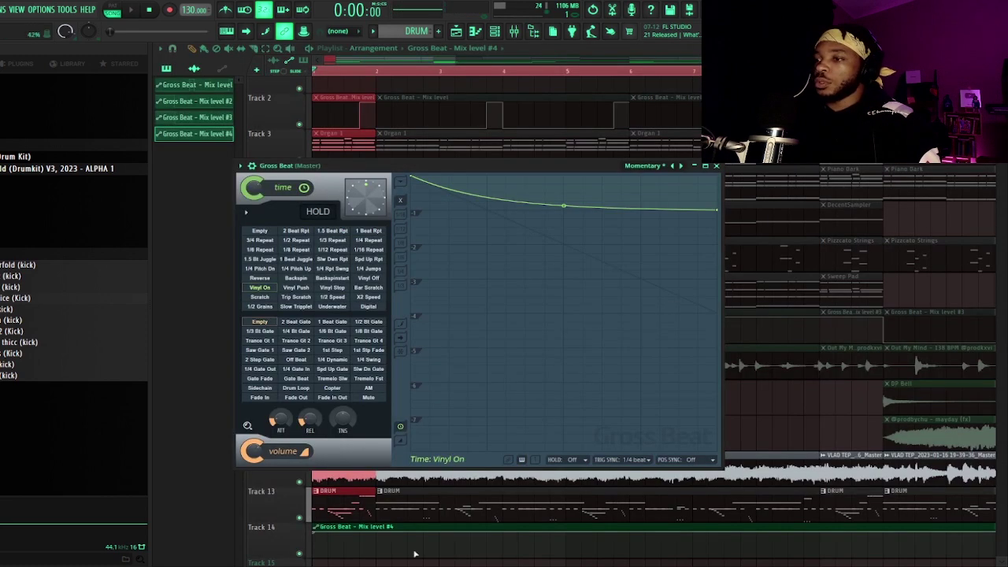
key(Escape)
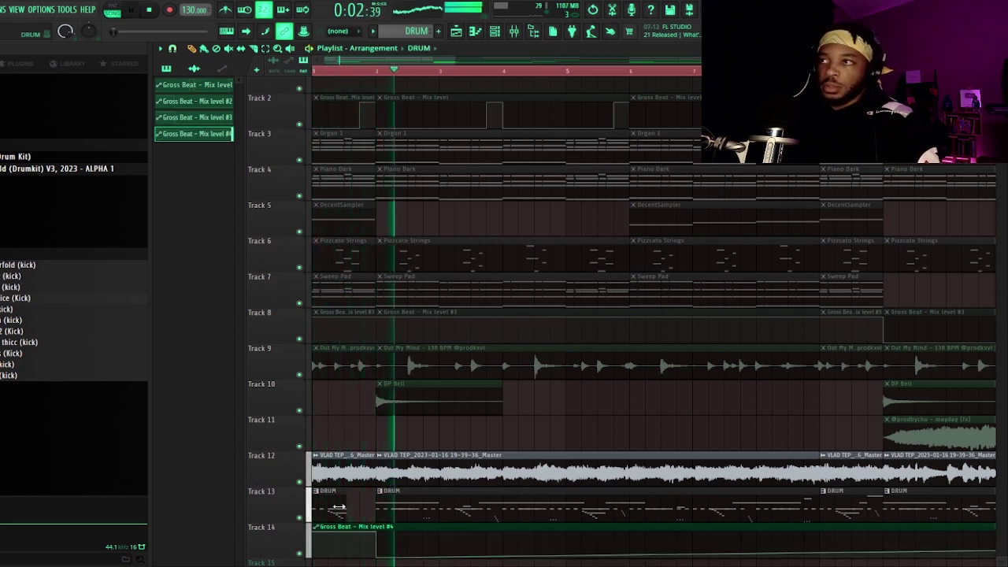
Lower the final point of the Gross Beat mix level automation on Track 14 to the minimum.
scroll(431, 71, down, 4)
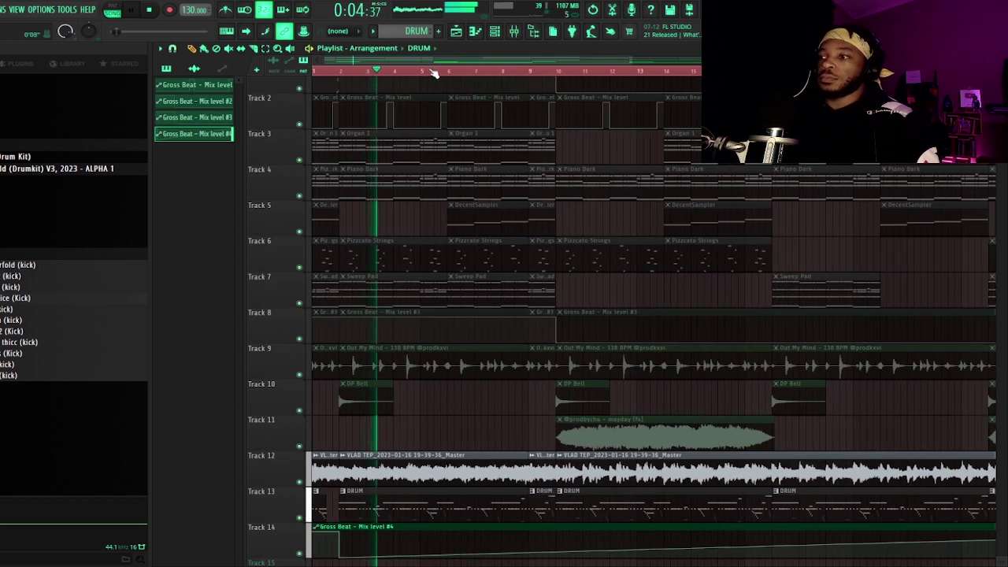
scroll(433, 78, down, 4)
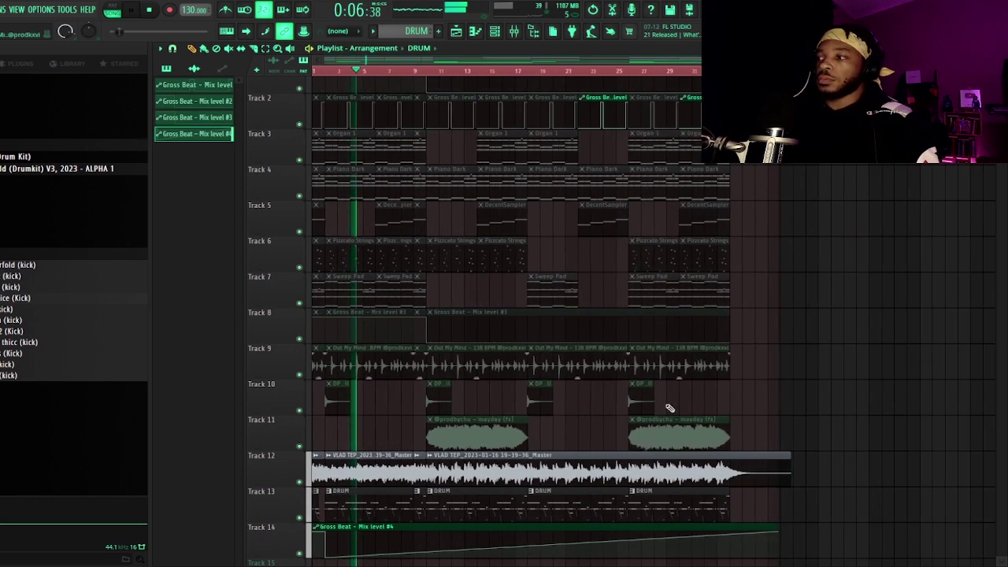
drag(779, 535, 767, 563)
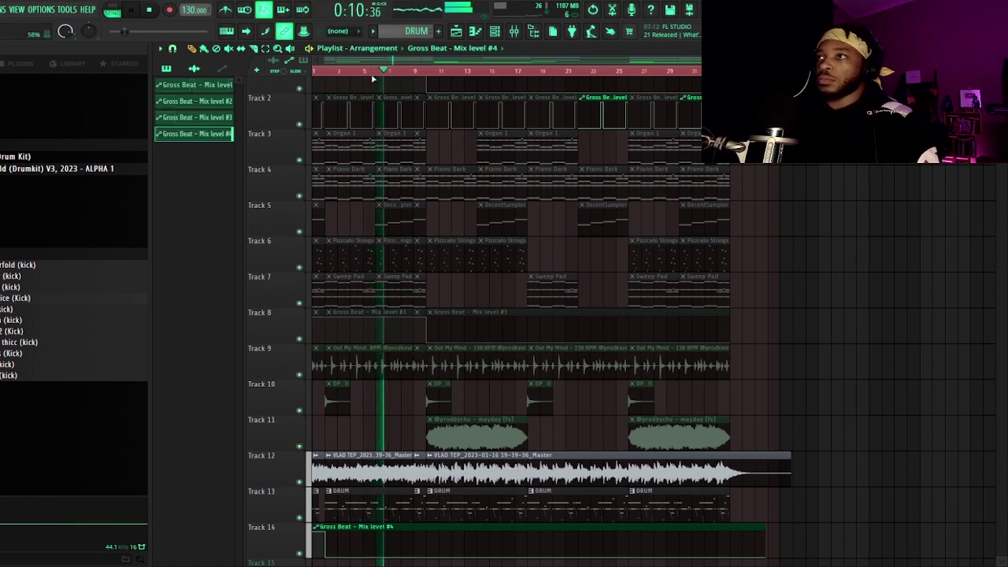
Make the DRUM clip at bar 10 on Track 13 a unique pattern and open it in the piano roll.
scroll(373, 78, up, 4)
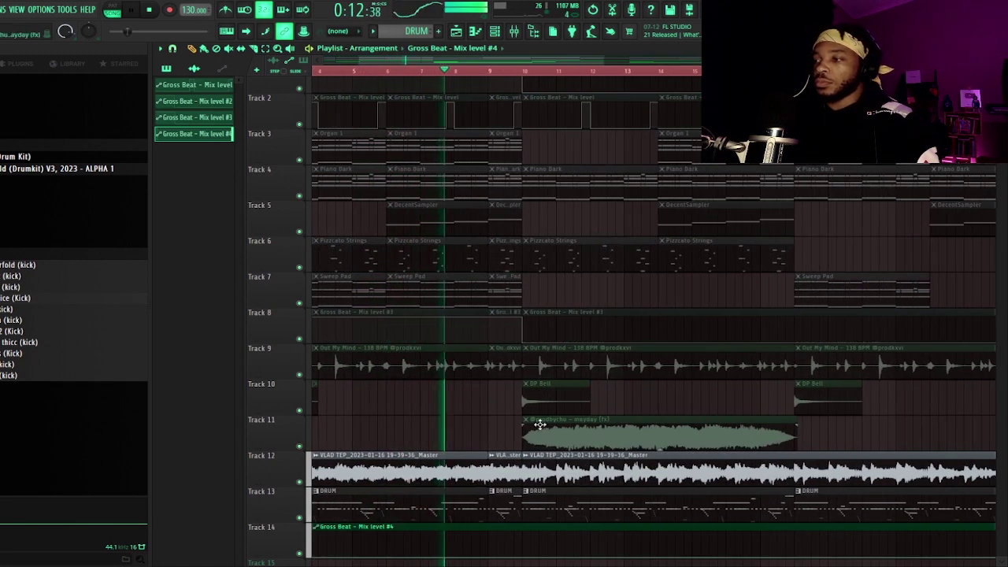
click(543, 493)
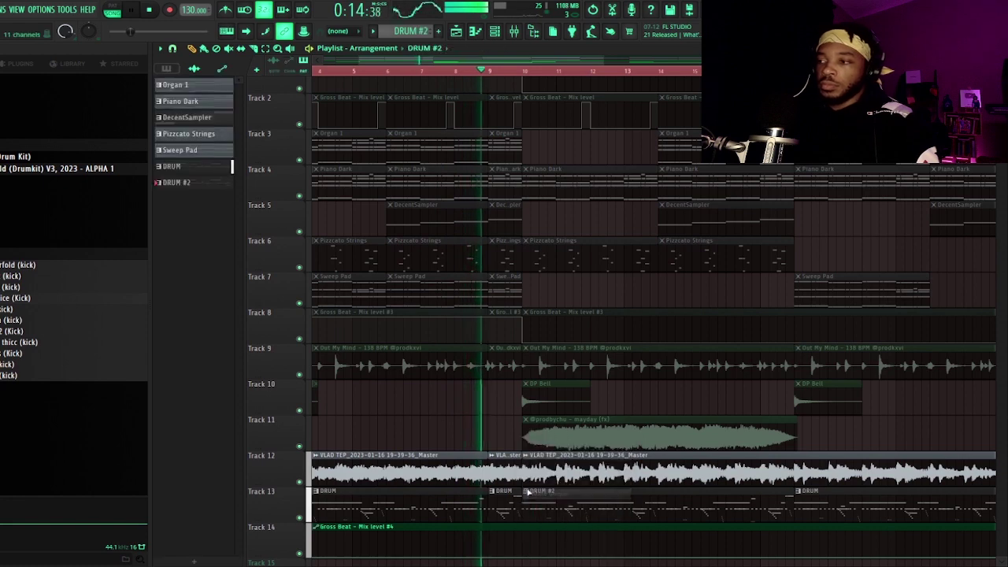
double_click(543, 504)
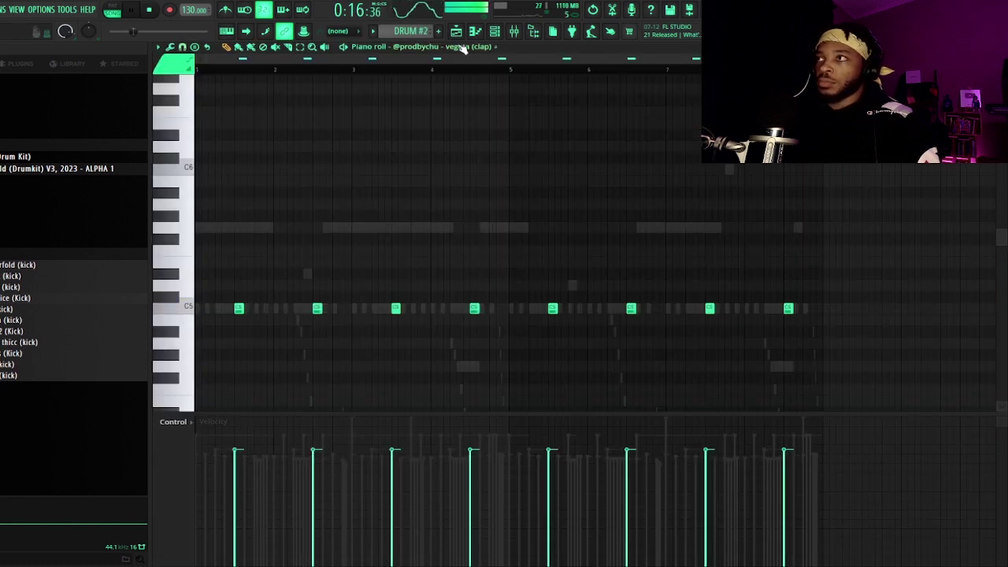
Shorten the Spinz 808 notes, set bar 1's first to D#5 and bar 3's beat 4 to A#5, and add G5 on beat 4 of bar 1.
click(463, 47)
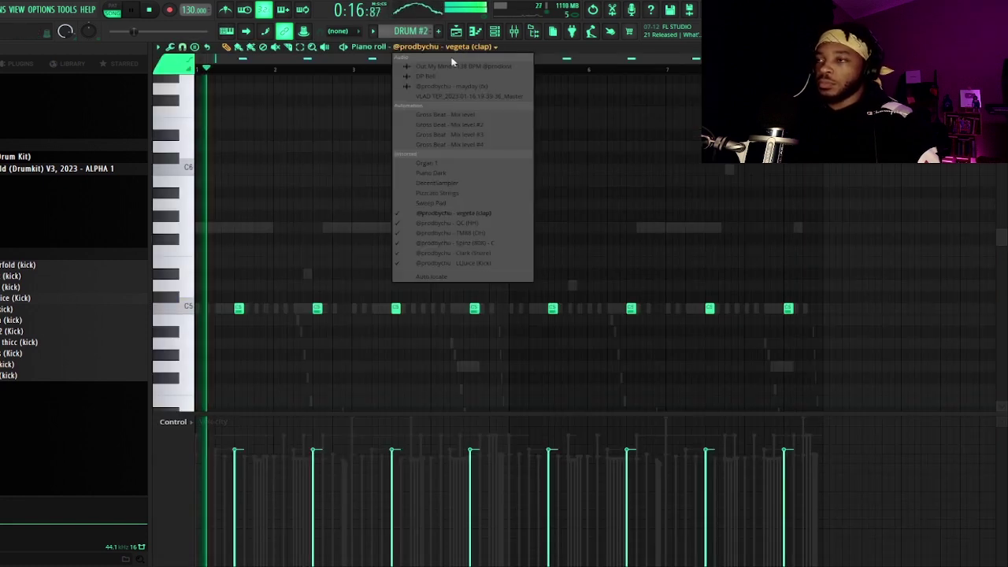
click(472, 246)
key(space)
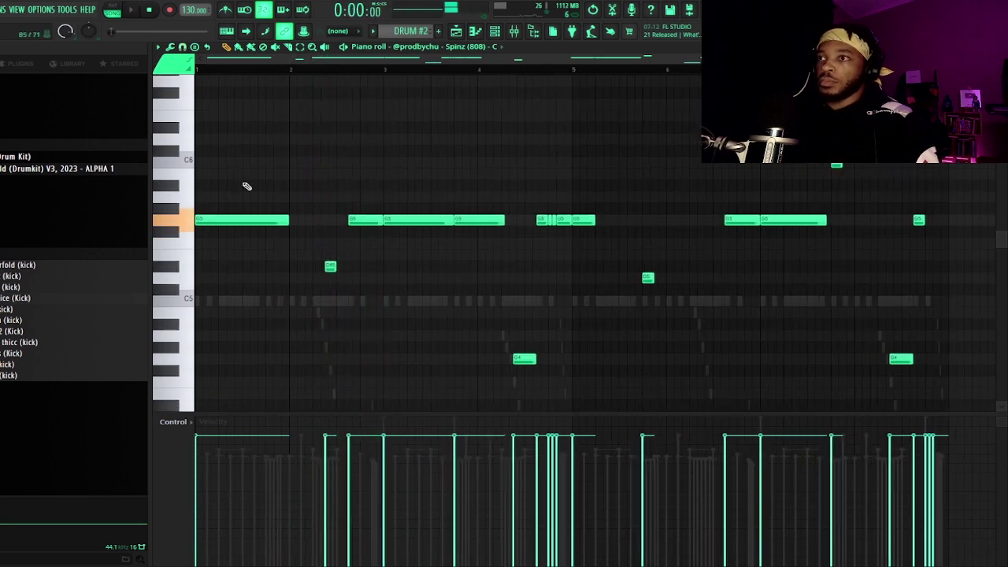
drag(198, 219, 173, 130)
key(space)
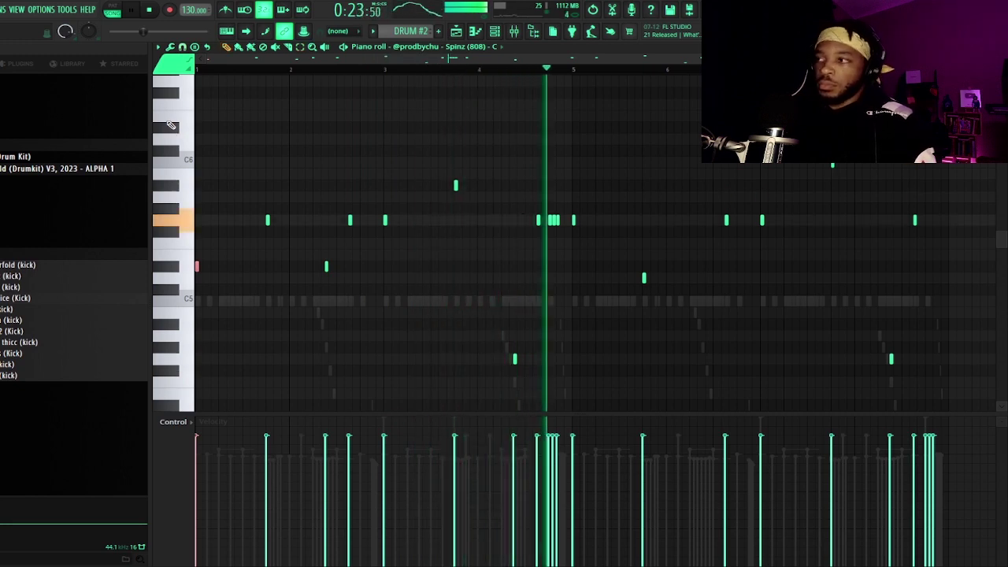
In the playlist, mute Track 13's DRUM clip at bar 26, trim the start of the bar 18 clip to bar 20, and stop playback.
key(F5)
key(l)
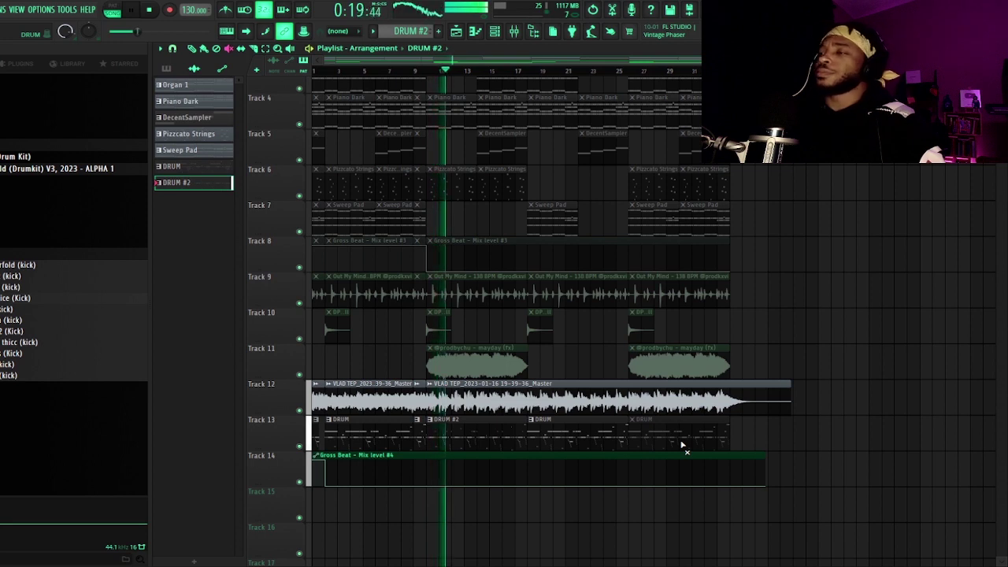
key(space)
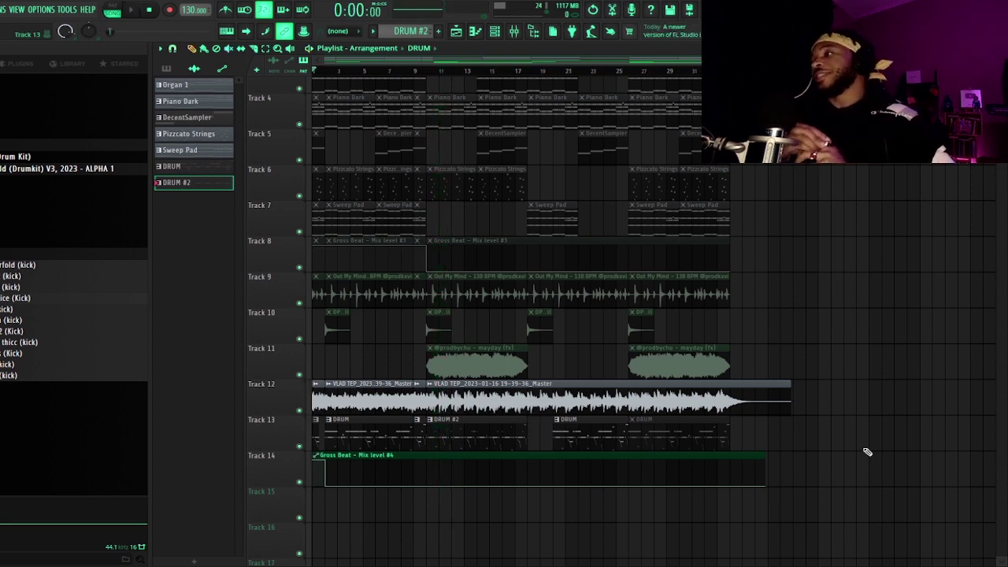